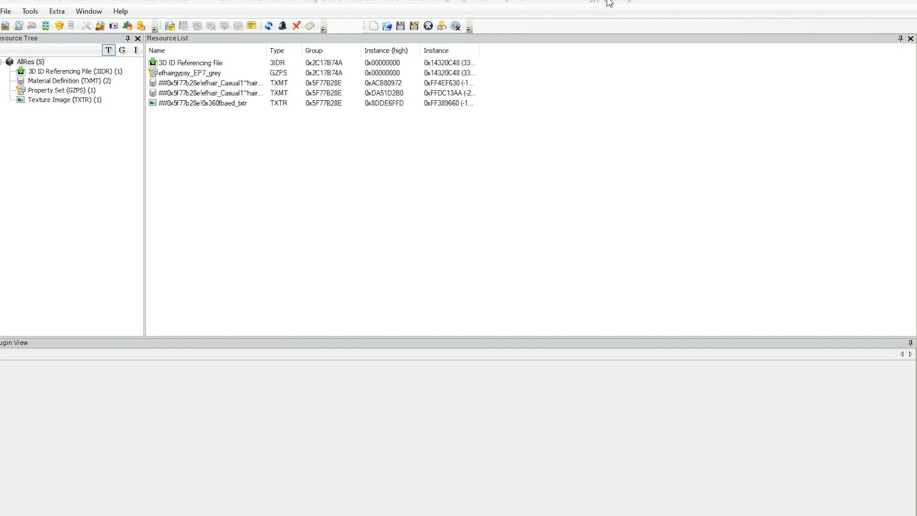
Open the efhairgypsy_EP7_grey property set, then launch hairBinner_20110710_v1.1.02 from the hair binner folder.
left_click(195, 73)
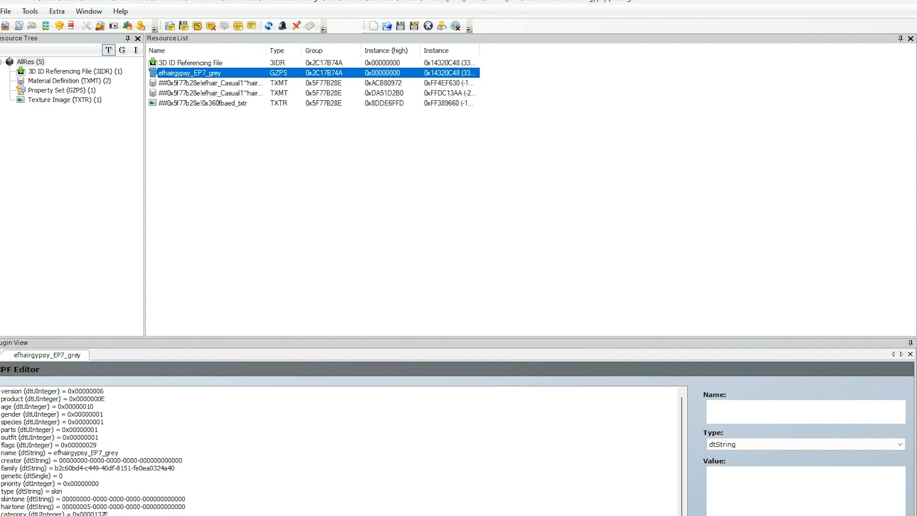
key("alt+Tab")
left_click_drag(593, 74, 521, 62)
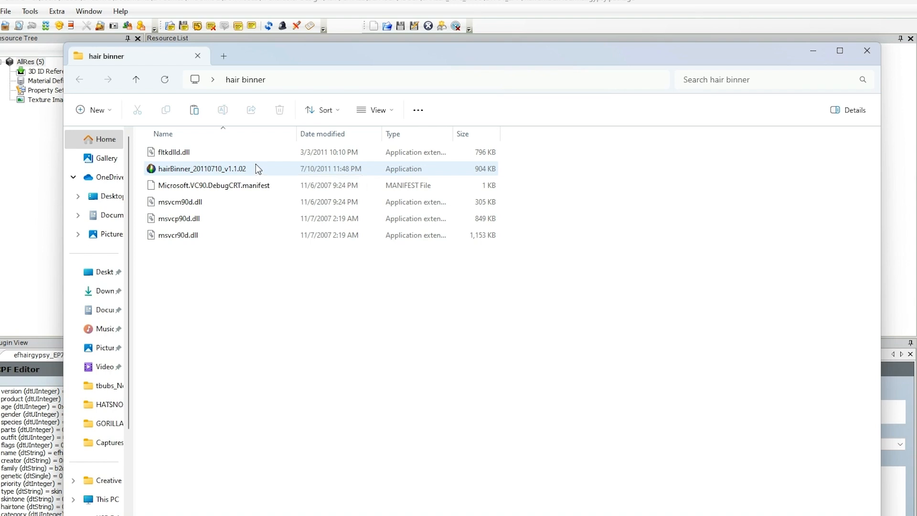
double_click(243, 164)
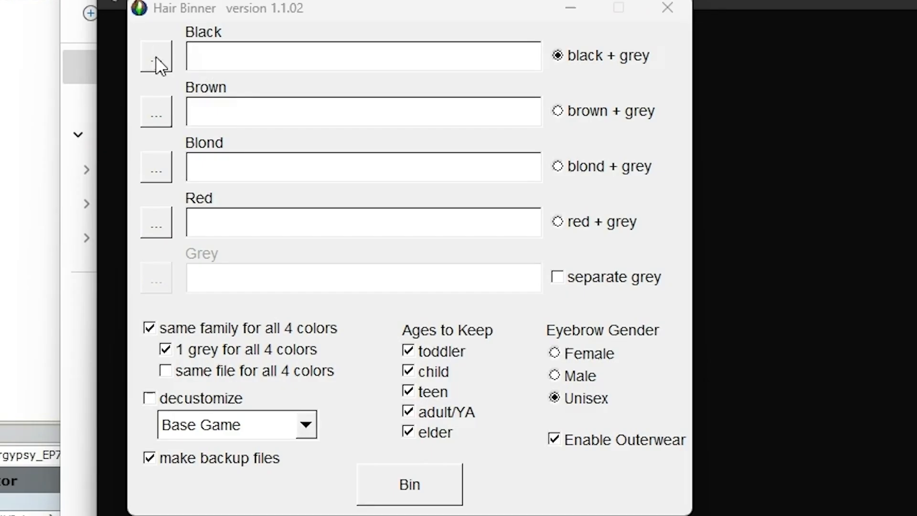
left_click(157, 59)
left_click(902, 58)
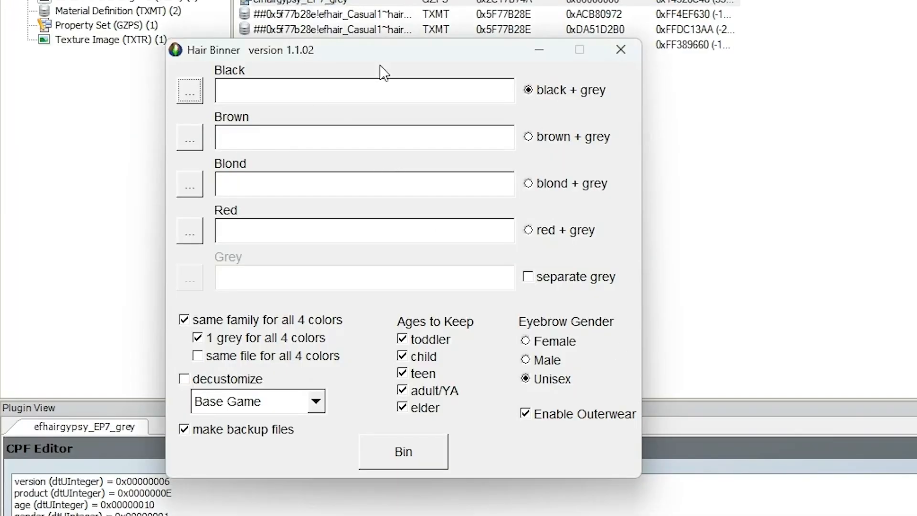
left_click_drag(339, 56, 393, 71)
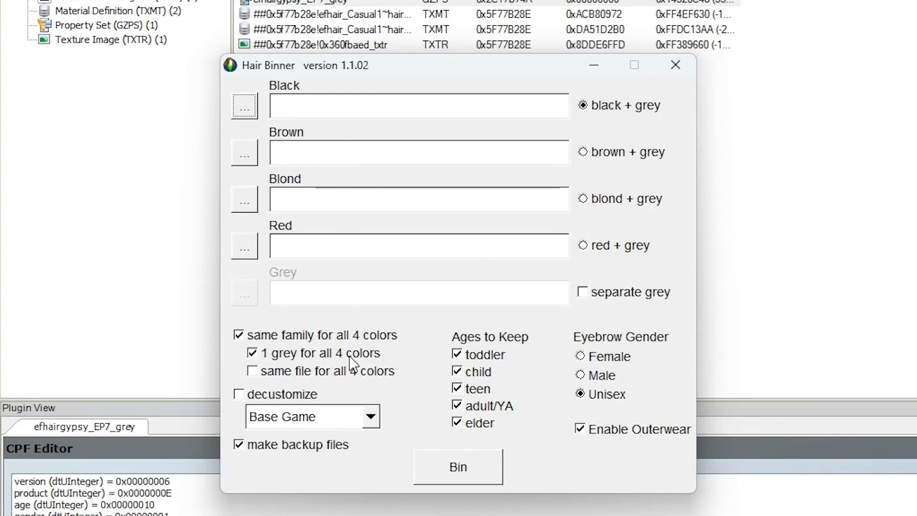
left_click(583, 292)
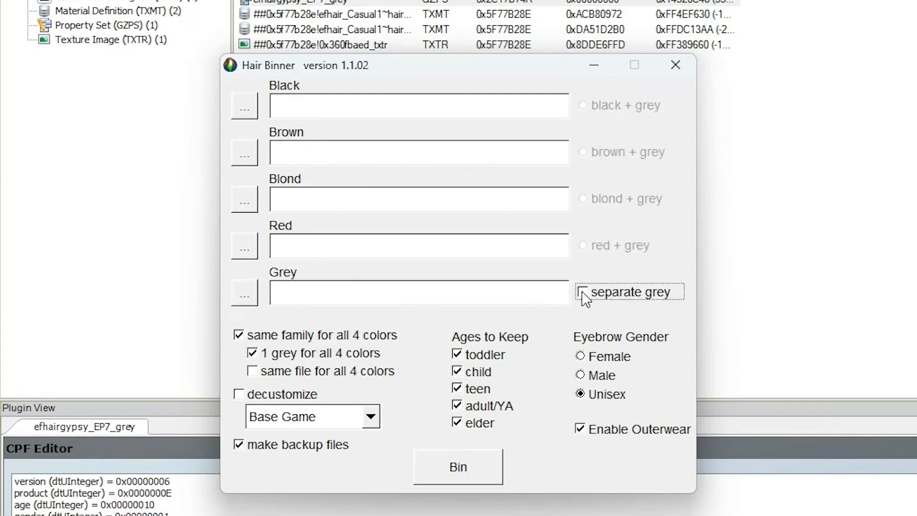
left_click(583, 292)
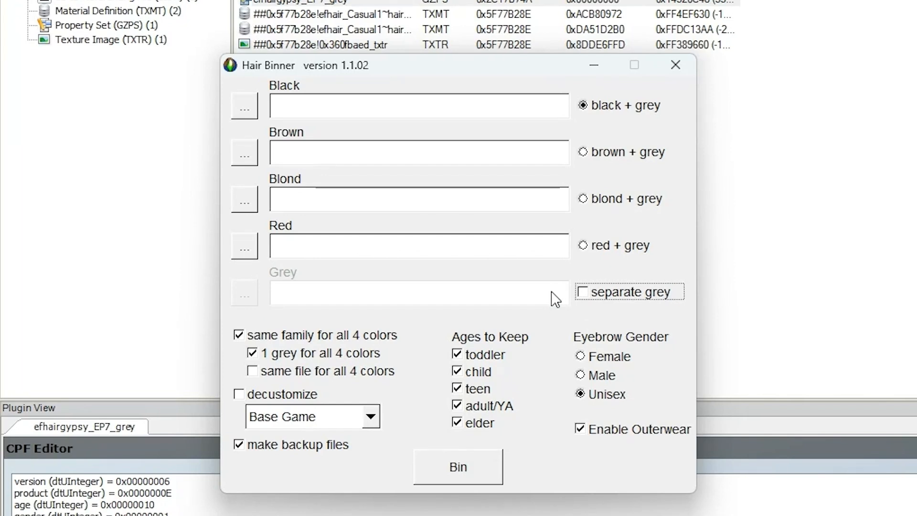
Enable the same file for all 4 colors and turn off making backup files.
left_click(391, 372)
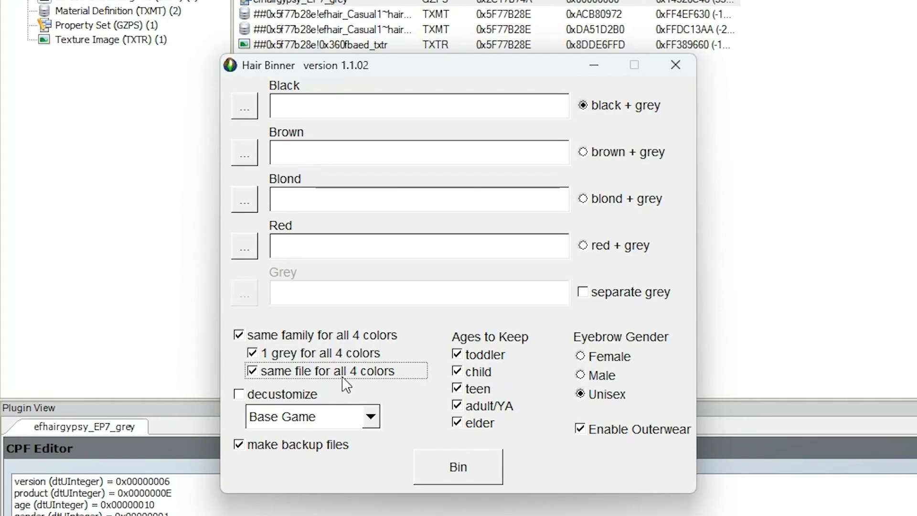
left_click(239, 445)
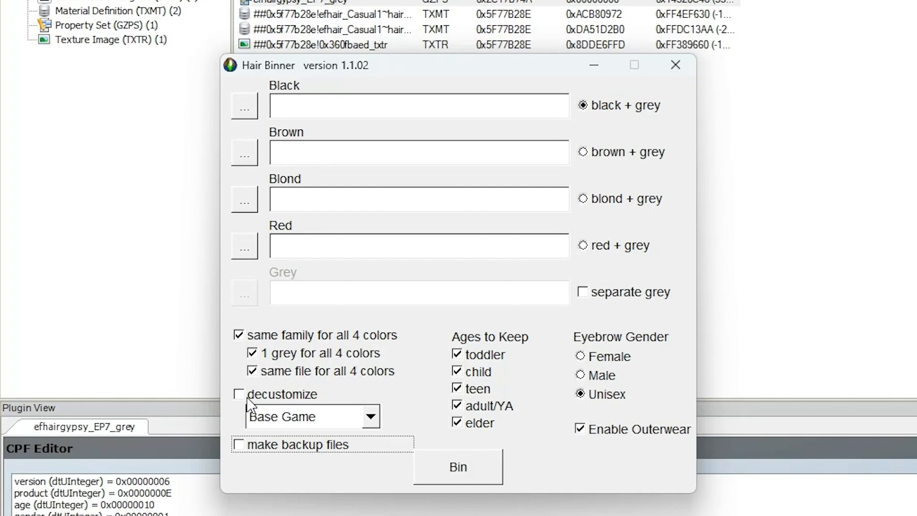
left_click(241, 400)
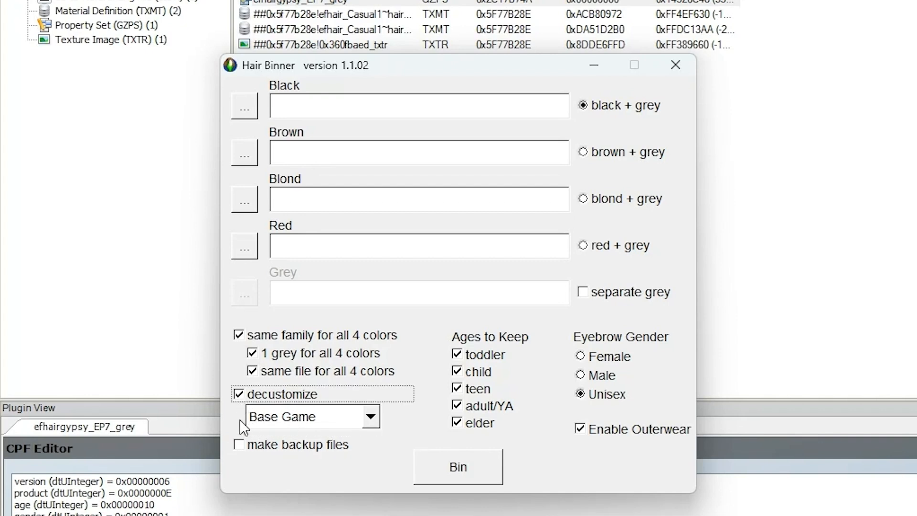
left_click(238, 394)
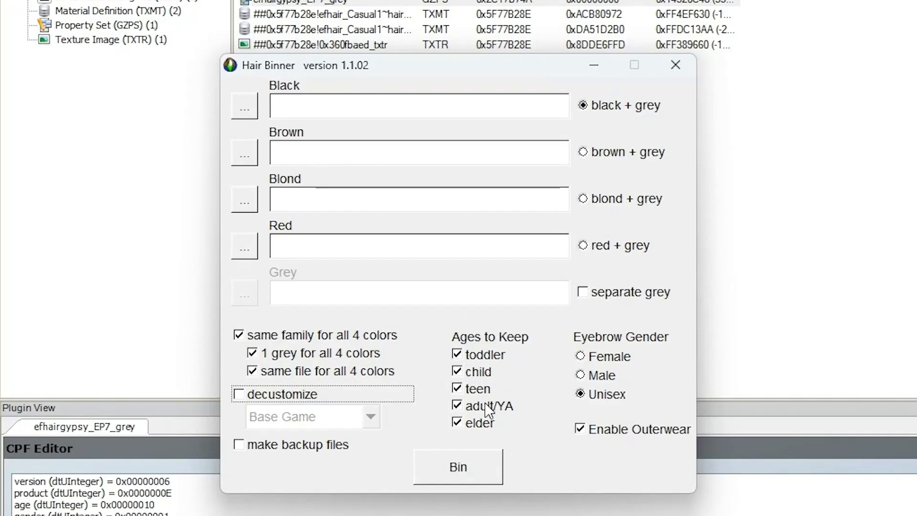
left_click(456, 424)
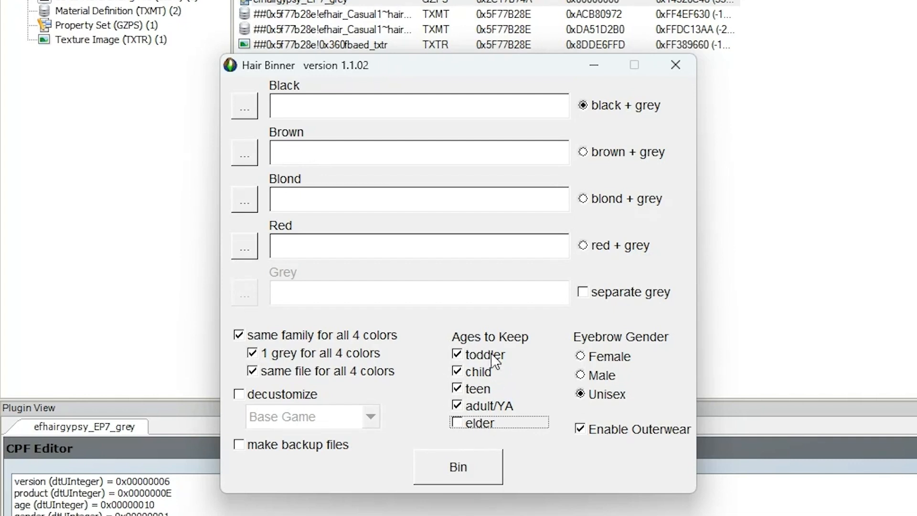
left_click(457, 406)
left_click(457, 389)
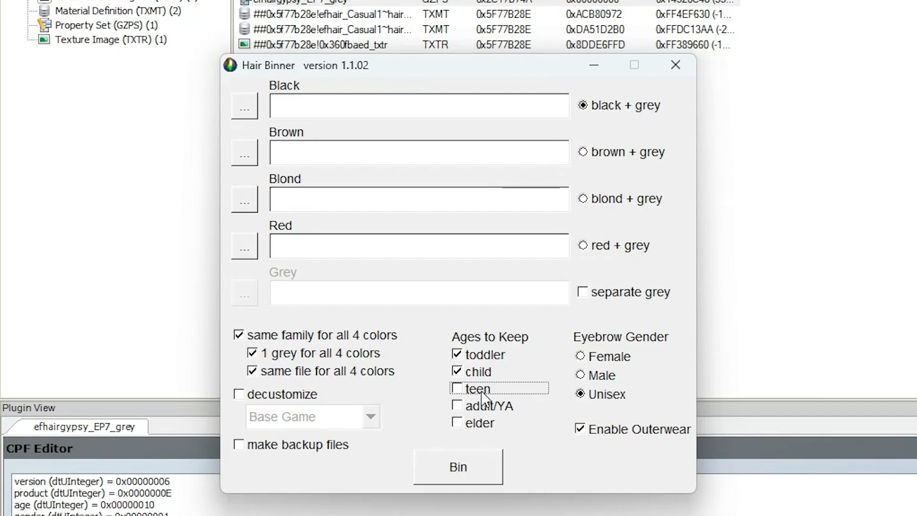
left_click(457, 389)
left_click(457, 405)
left_click(462, 423)
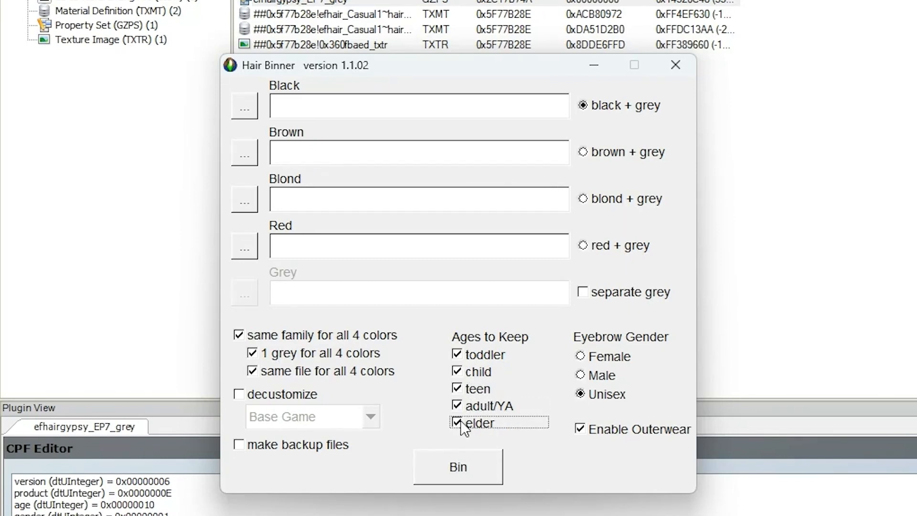
Exclude elder from the ages to keep and set the eyebrow gender to Female.
left_click(461, 423)
left_click(615, 361)
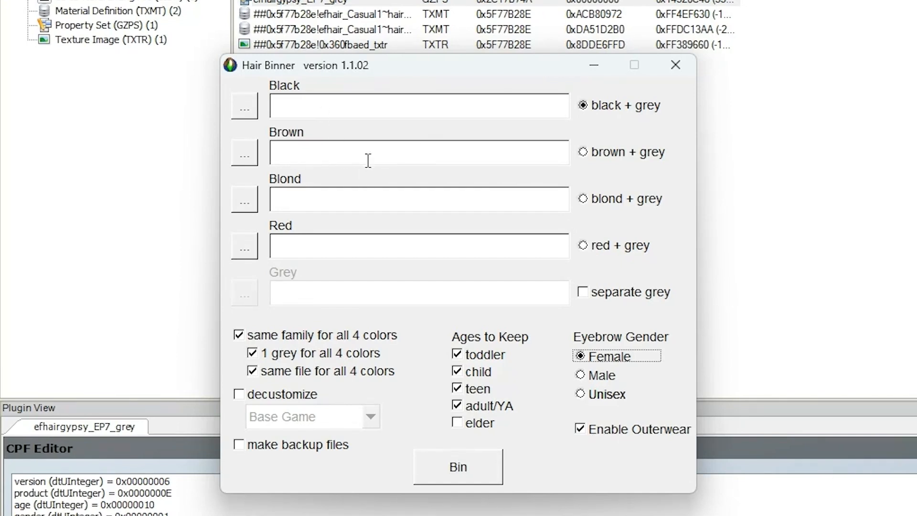
mouse_move(437, 71)
left_mouse_down()
mouse_move(473, 65)
mouse_move(435, 58)
left_mouse_up()
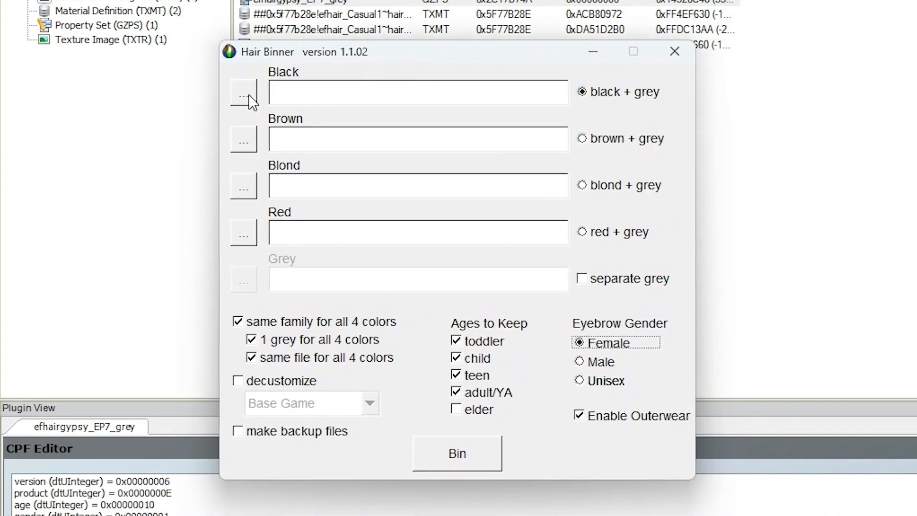
Browse the user folders for the Black hair package and bring the [Spell-Bloom] Stealthic Genesis folder into view.
left_click(244, 94)
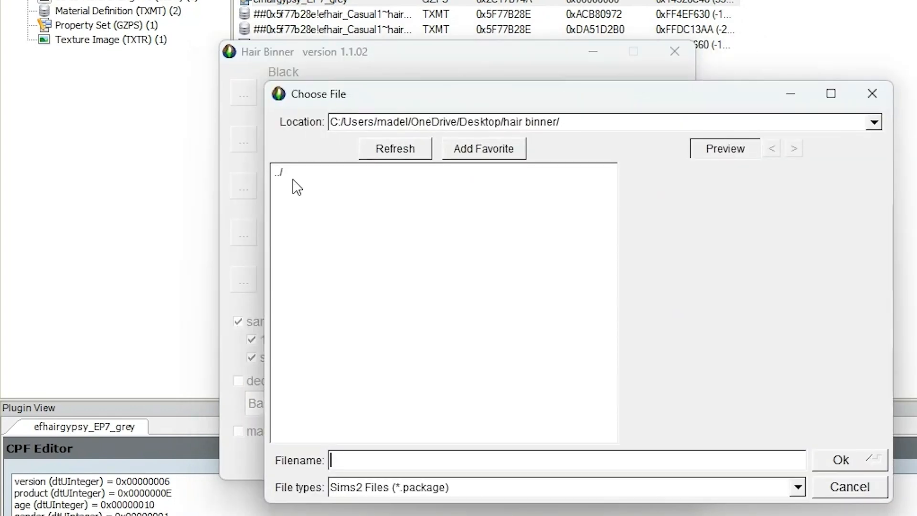
double_click(292, 173)
left_click(294, 171)
double_click(294, 171)
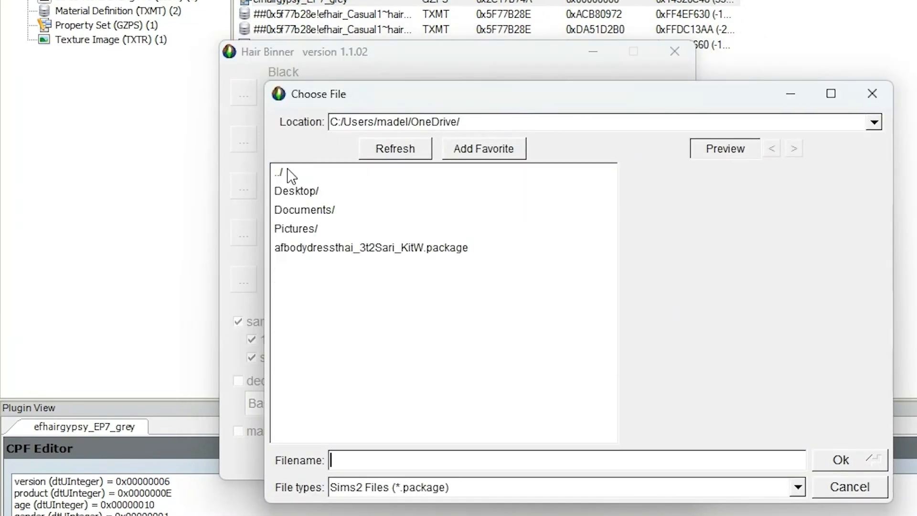
double_click(290, 175)
double_click(310, 322)
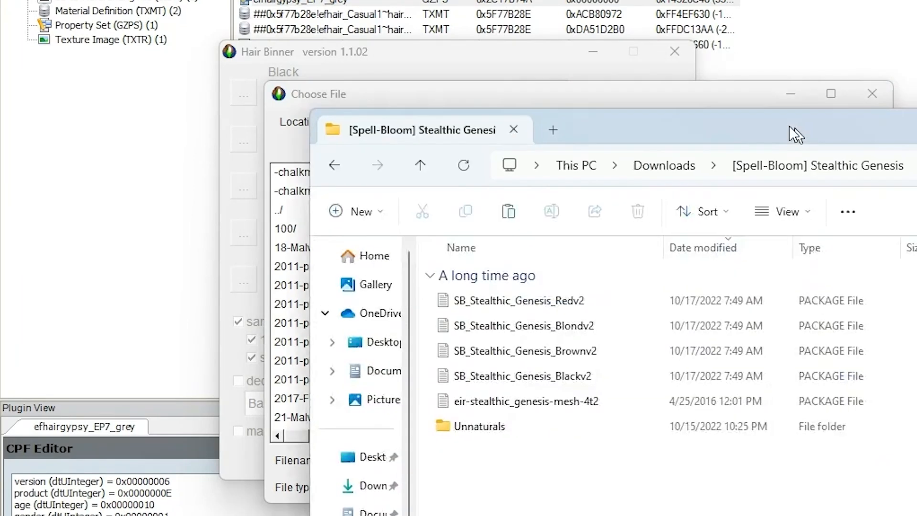
left_click_drag(789, 126, 641, 20)
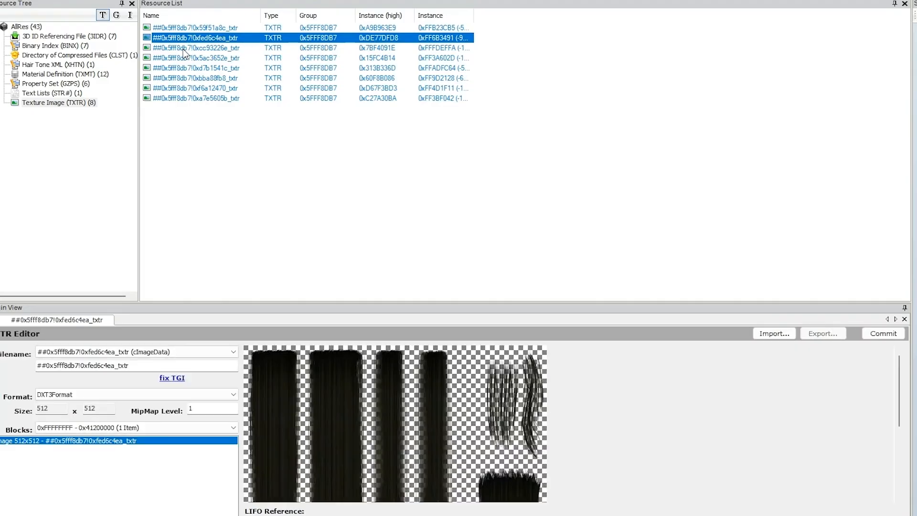
Examine the texture images of the hair package one after another to compare their colors.
left_click(184, 48)
left_click(185, 57)
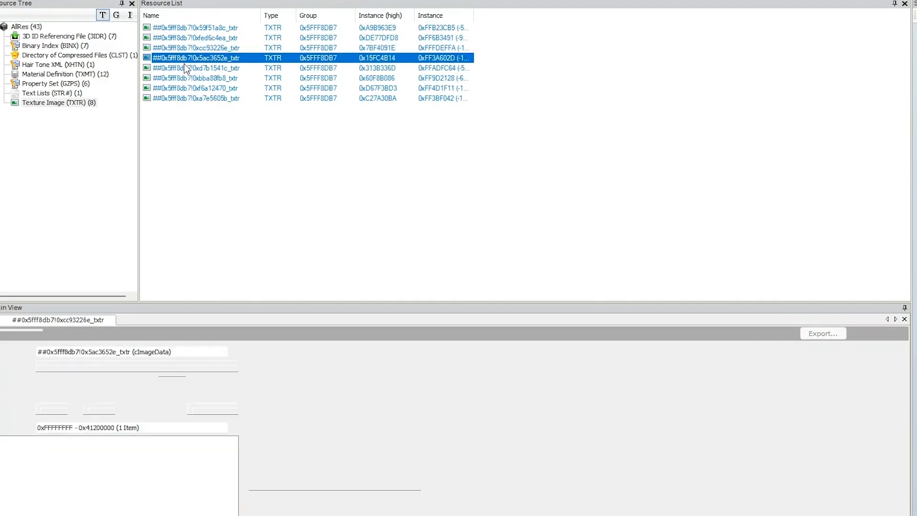
left_click(186, 68)
left_click(187, 78)
left_click(190, 88)
left_click(191, 96)
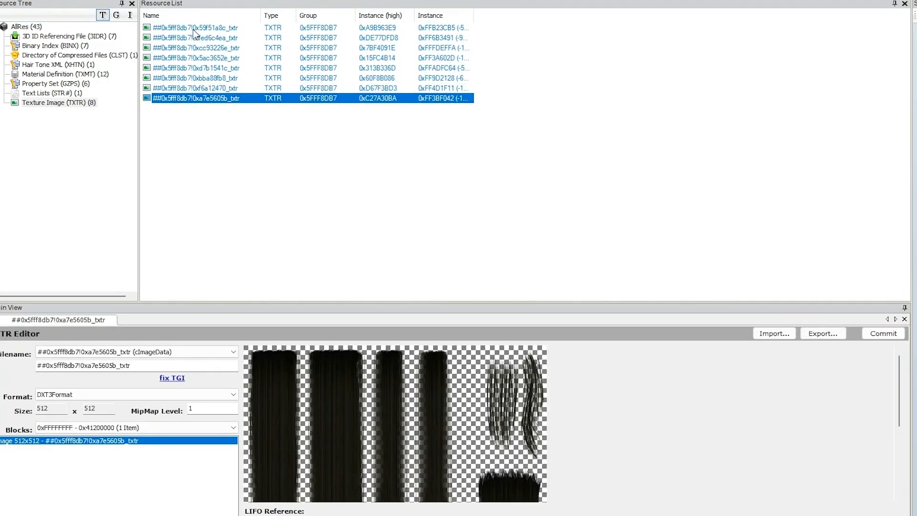
Export the grey hair texture ##0x5fff8db7!0x59f51a8c_txtr as a PNG file to the Desktop.
left_click(193, 29)
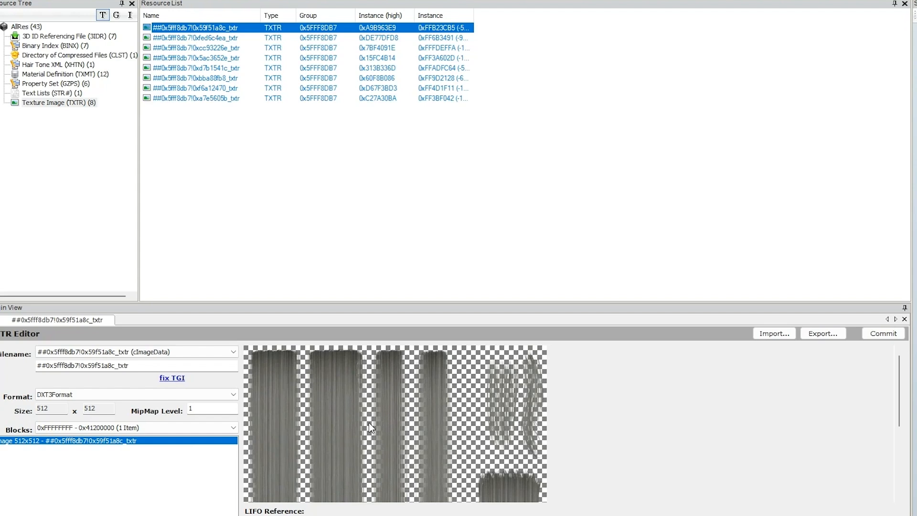
scroll(369, 423, "down", 3)
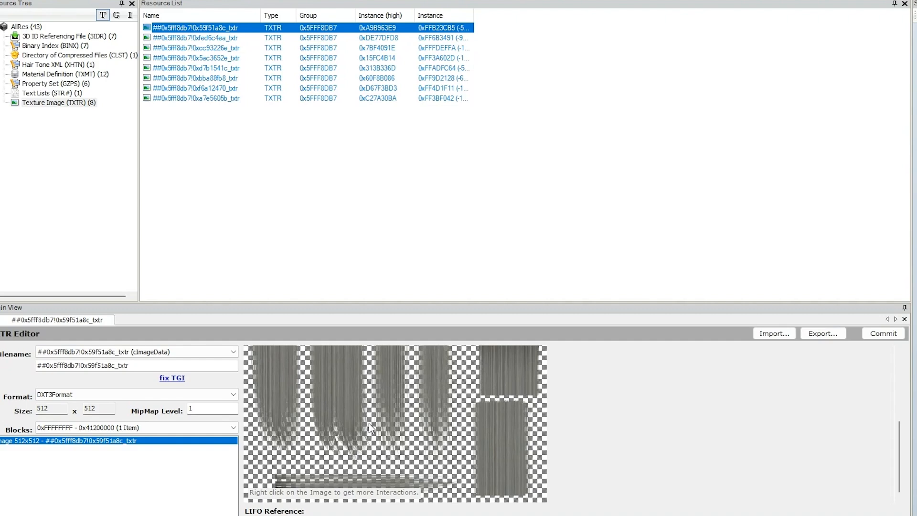
right_click(424, 433)
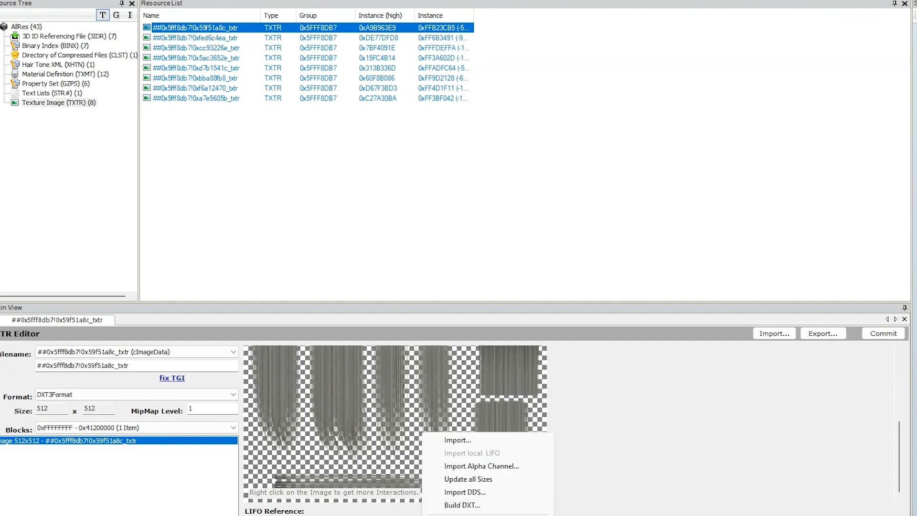
left_click(457, 515)
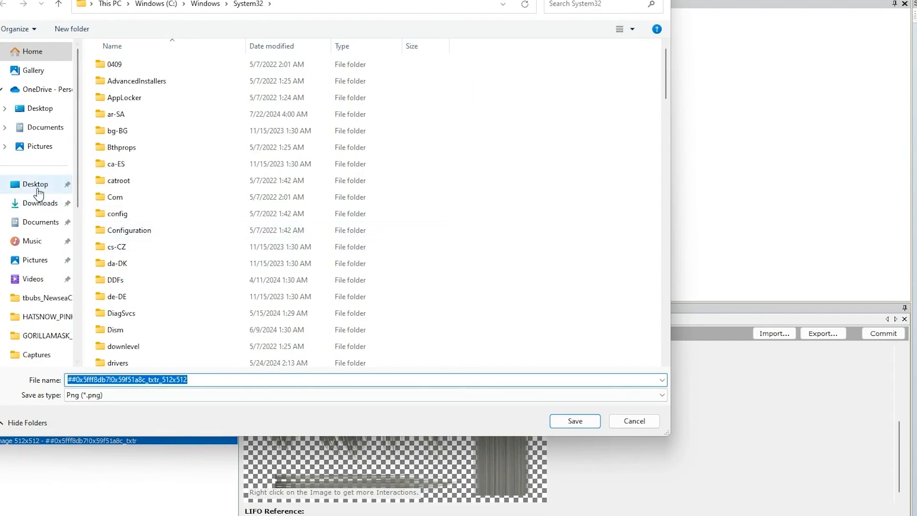
left_click(38, 190)
left_click(575, 420)
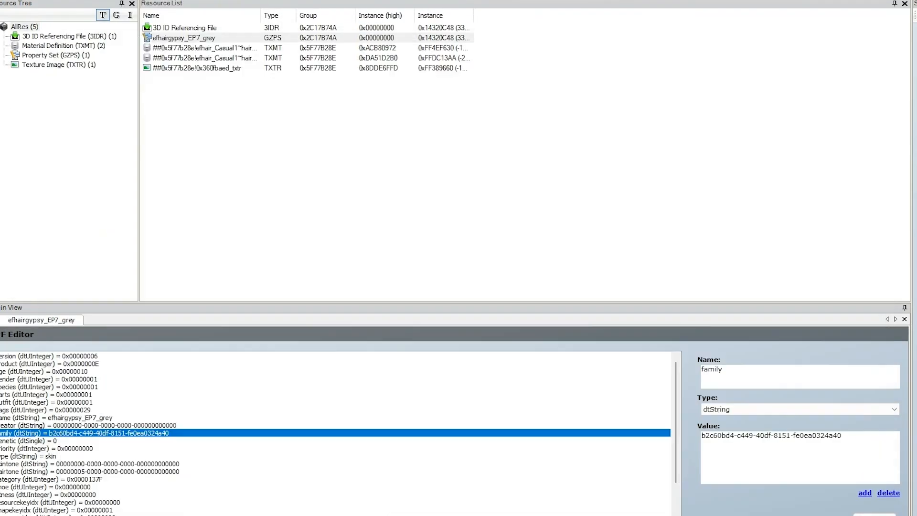
Open the texture image of the gypsy default hair package and look at its DDS Builder and PNG import dialog.
left_click(172, 68)
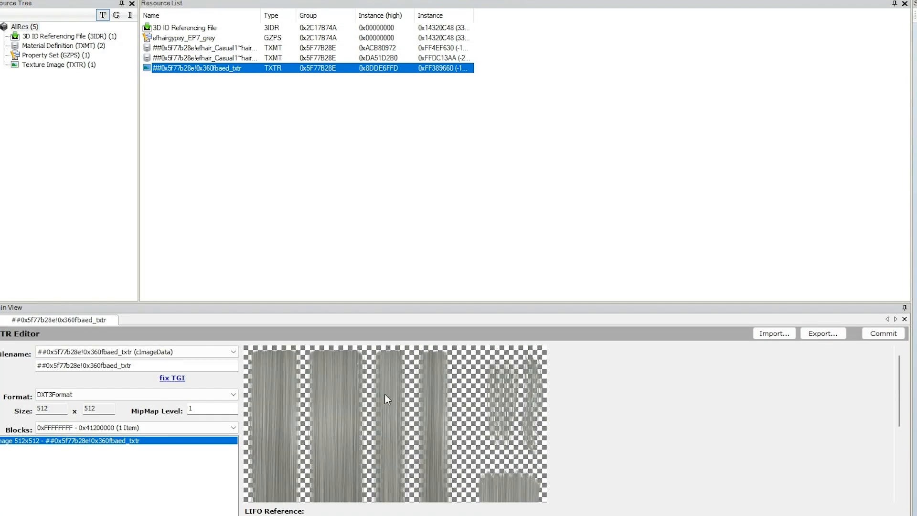
right_click(385, 409)
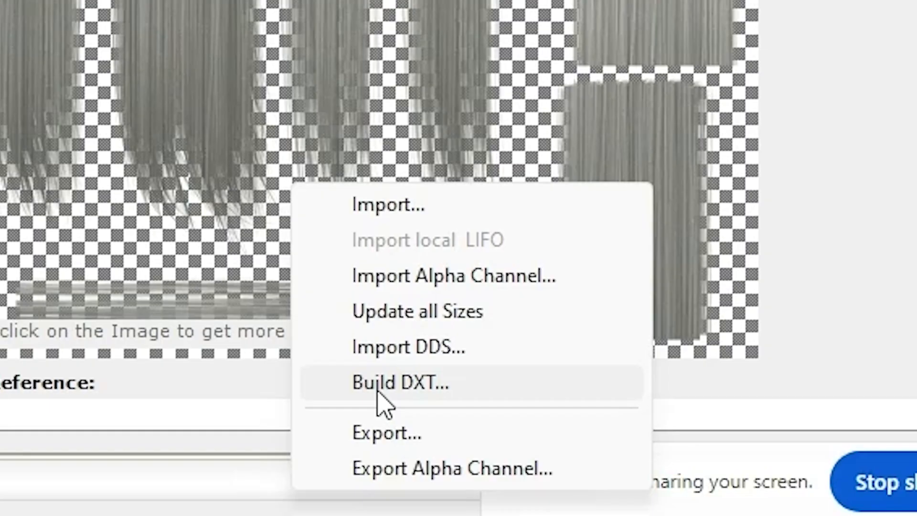
left_click(379, 388)
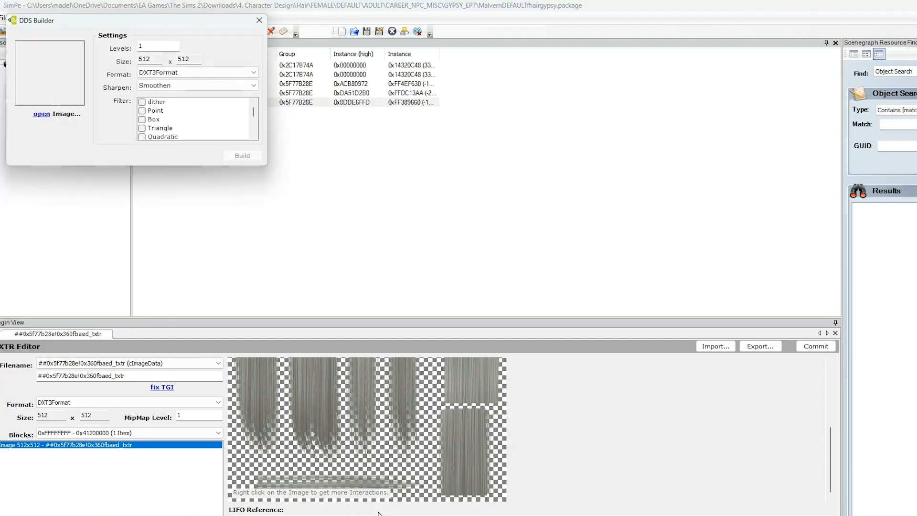
left_click(259, 20)
right_click(320, 396)
left_click(371, 407)
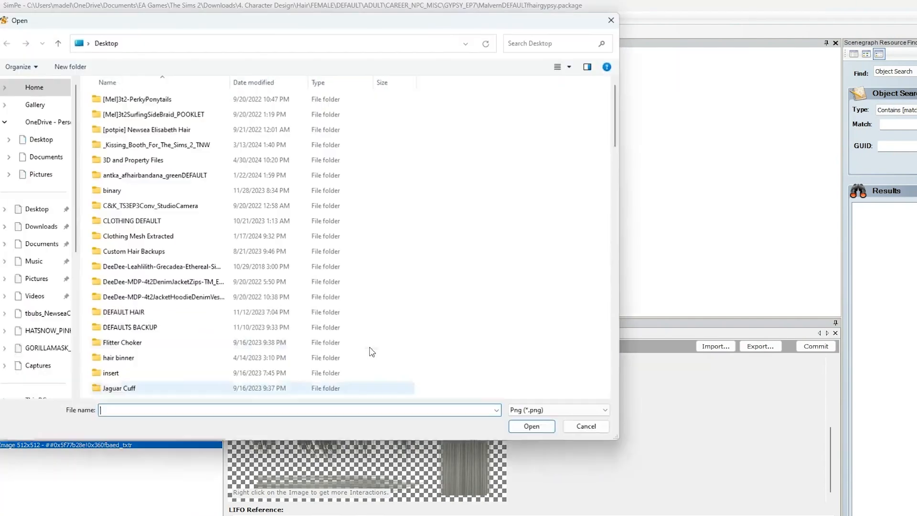
left_click(587, 426)
right_click(388, 396)
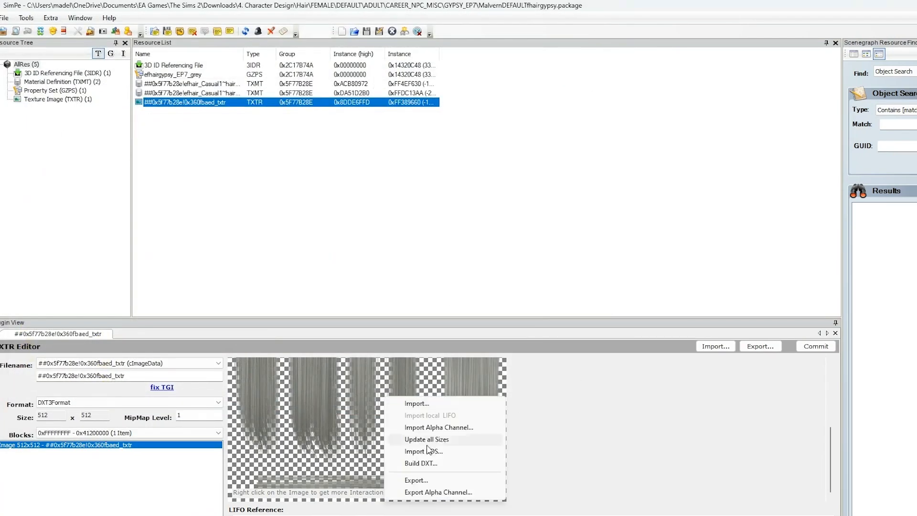
left_click(434, 463)
left_click_drag(182, 19, 204, 114)
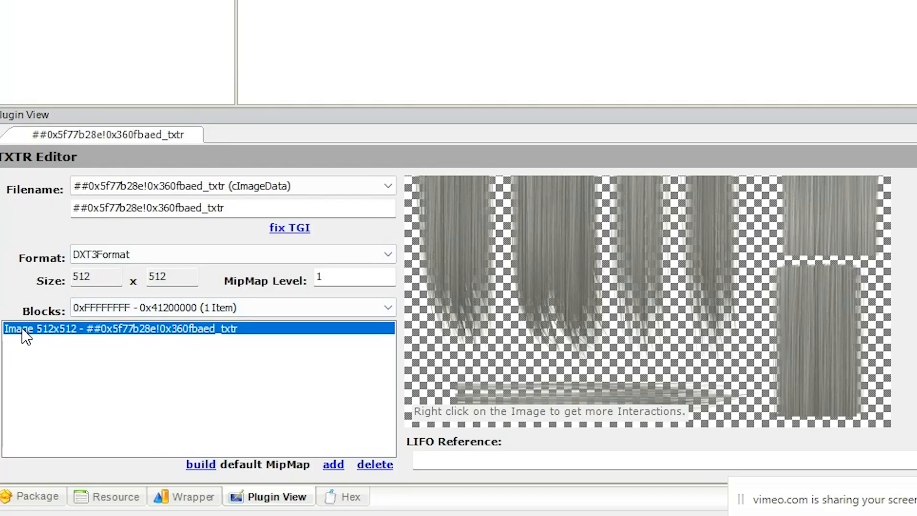
left_click(25, 334)
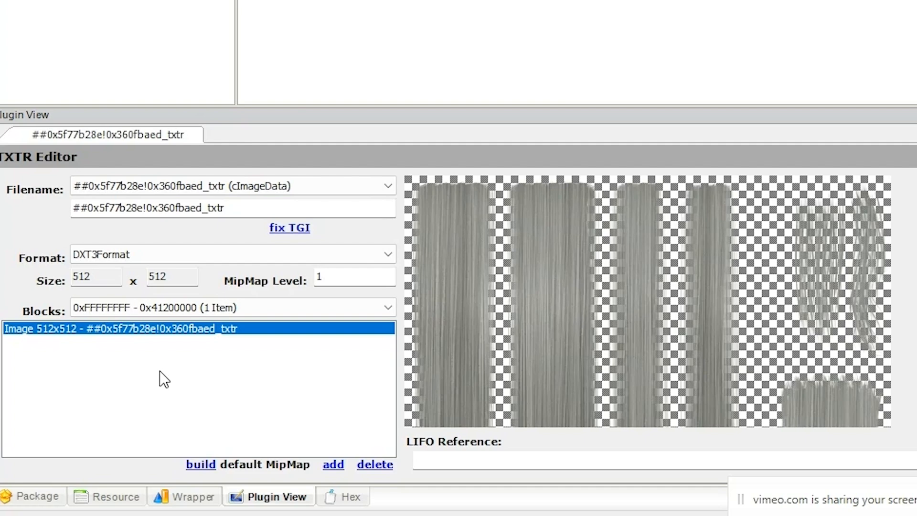
right_click(512, 282)
left_click(543, 288)
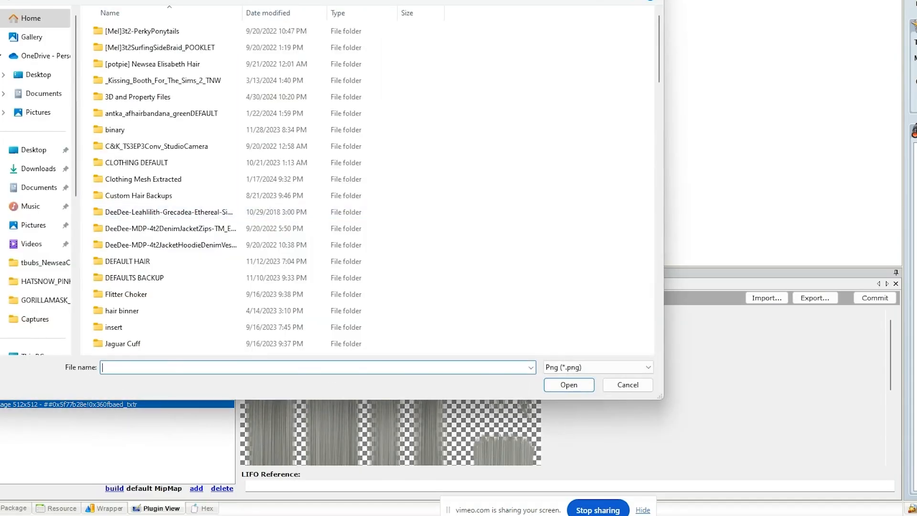
key("Escape")
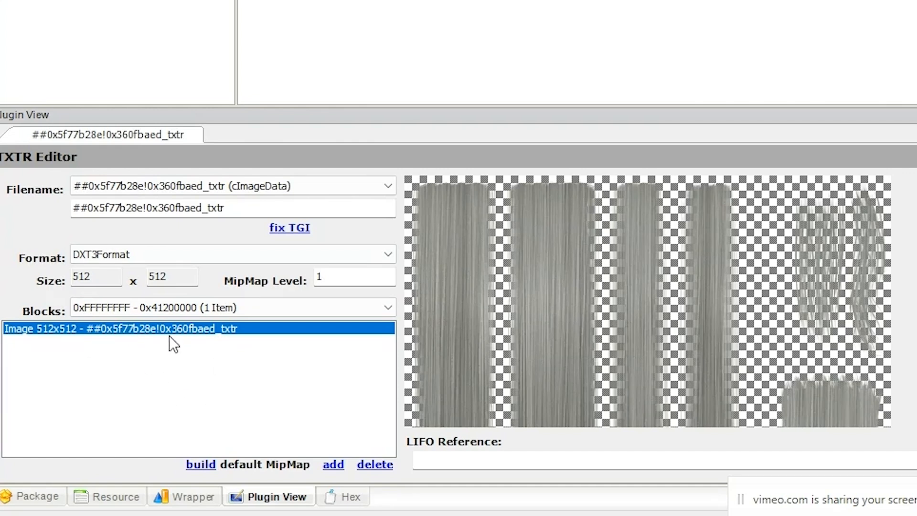
Load the exported grey hair PNG from the Desktop into the DDS Builder for the gypsy texture image.
right_click(475, 263)
left_click(537, 380)
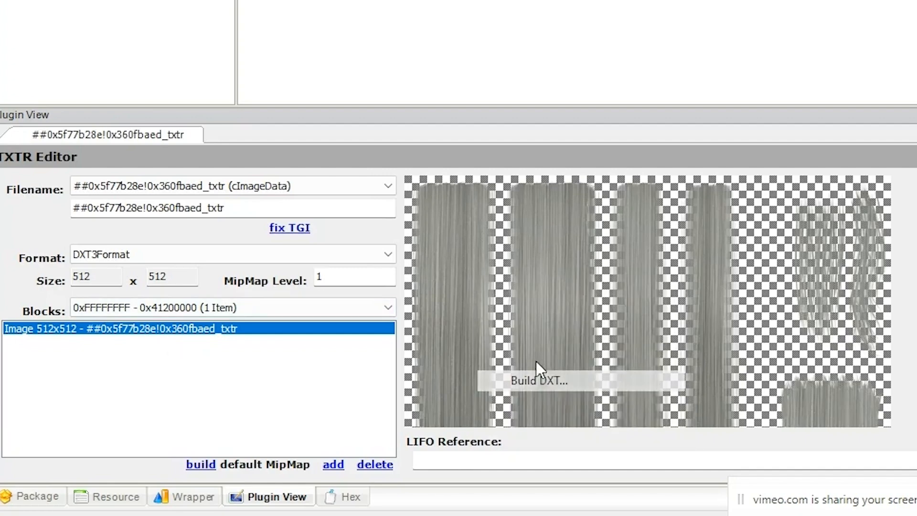
left_click(46, 101)
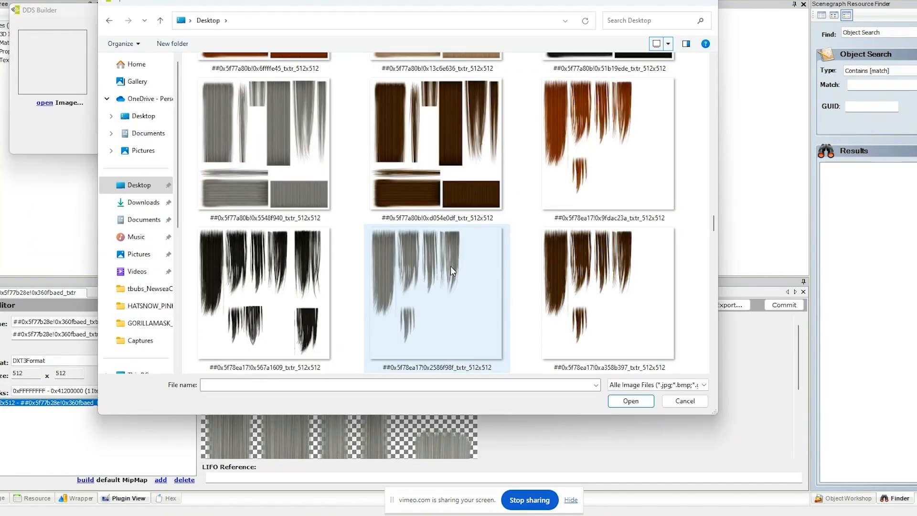
scroll(451, 266, "down", 8)
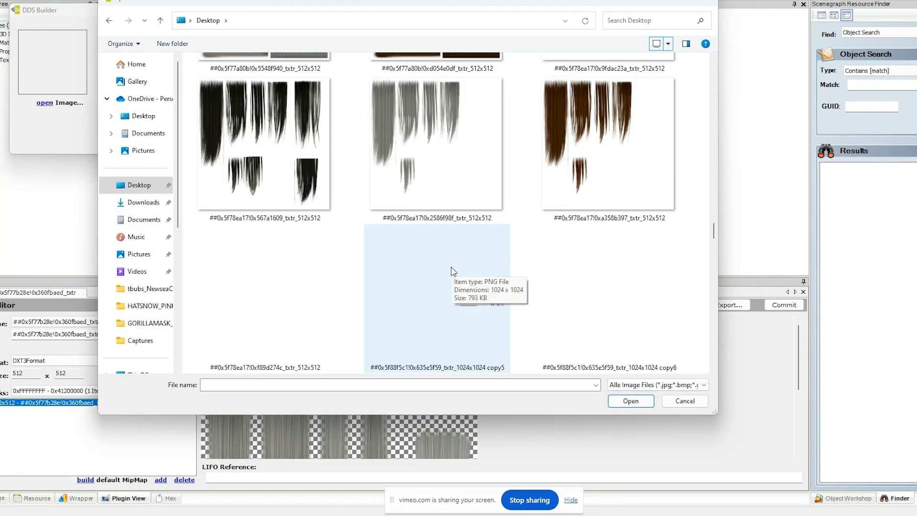
double_click(452, 271)
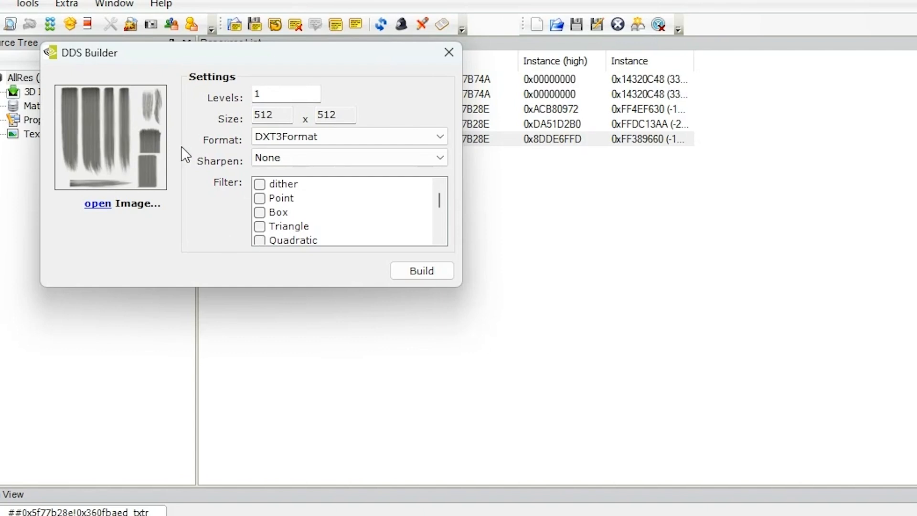
Try the Smoothen option for sharpening the texture and set Sharpen back to None.
left_click(219, 78)
left_click(160, 30)
left_click(322, 159)
left_click(301, 242)
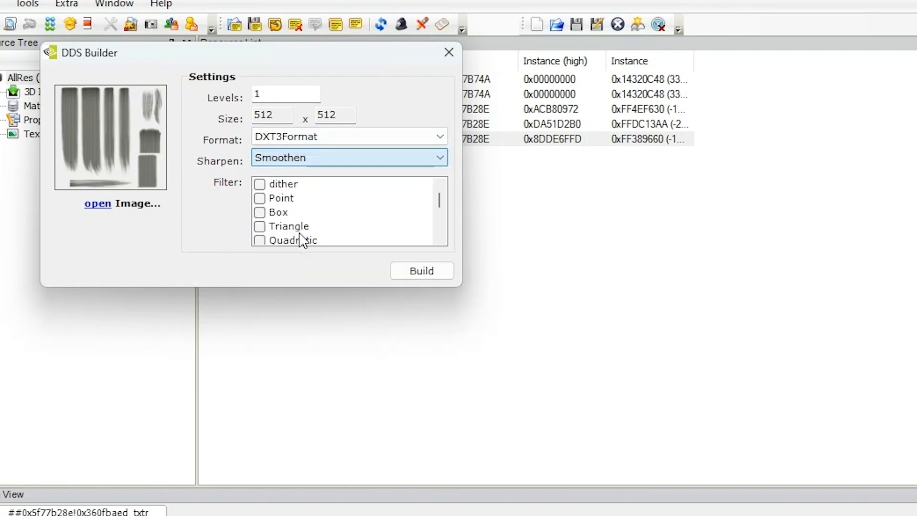
left_click(321, 160)
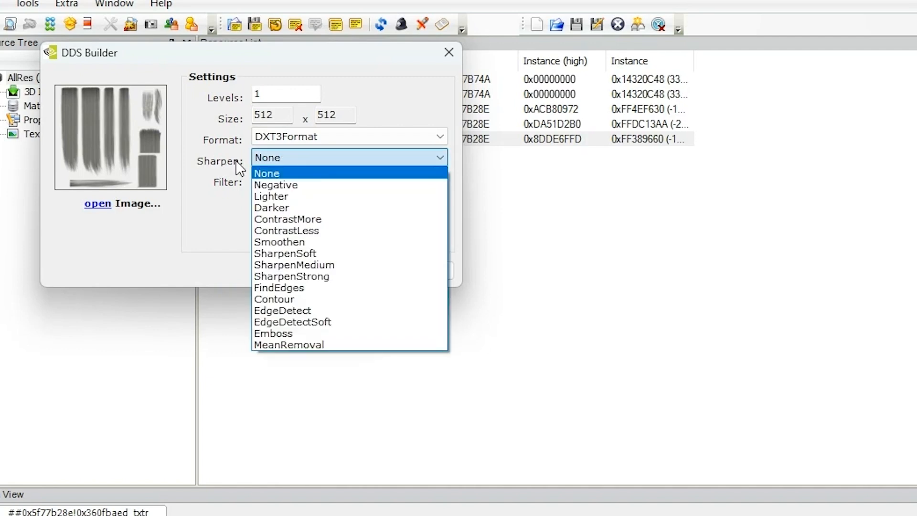
left_click(282, 175)
Build the grey texture in DXT3Format, commit it, and save the gypsy hair package.
left_click(412, 272)
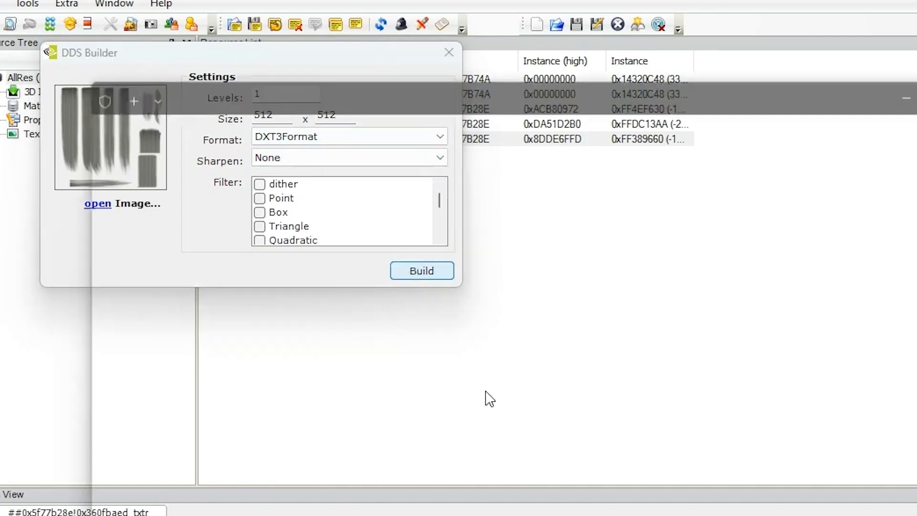
left_click(823, 350)
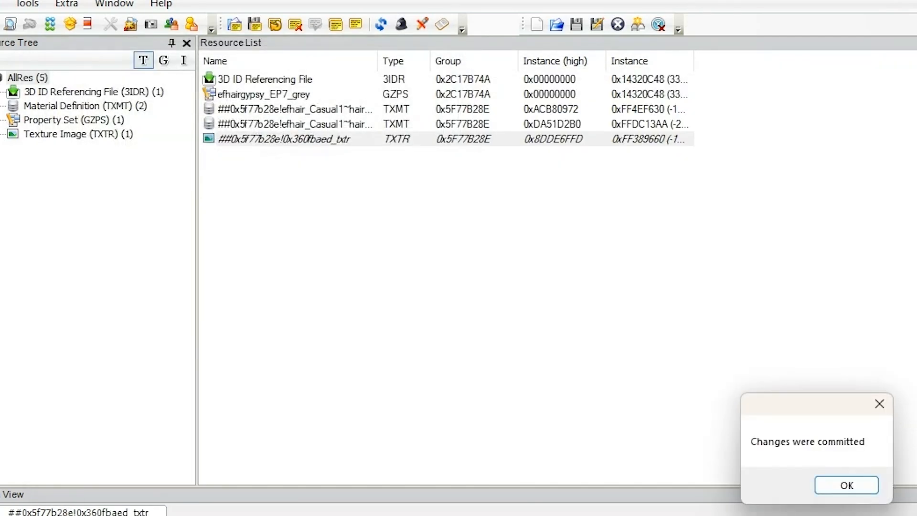
left_click(863, 480)
left_click(370, 33)
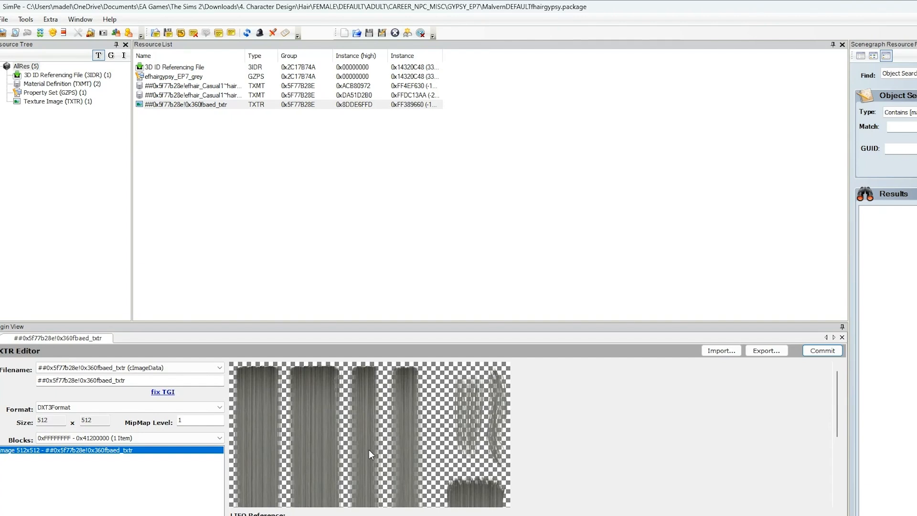
Switch to Hair Binner and load SB_Stealthic_Genesis_Blackv2.package from the inner [Spell-Bloom] Stealthic Genesis folder as the black hair.
scroll(368, 420, "down", 3)
mouse_move(651, 515)
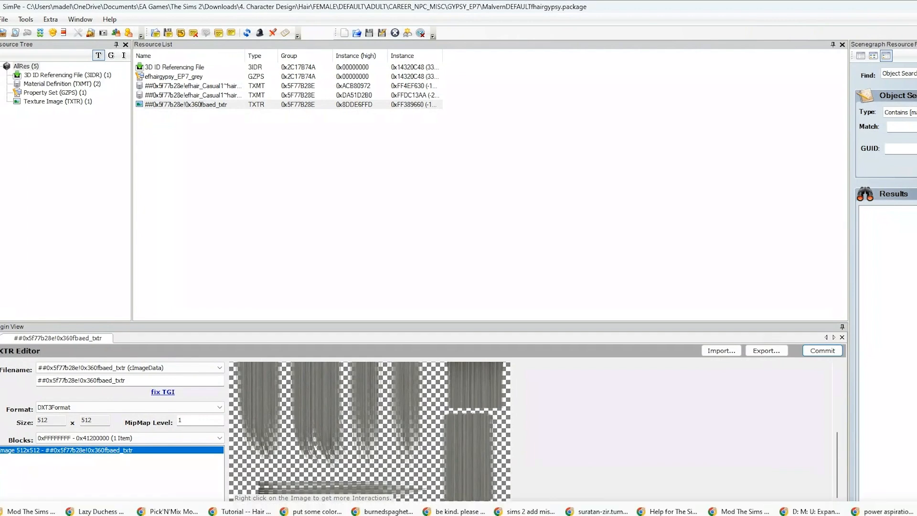
left_click(729, 515)
left_click(683, 507)
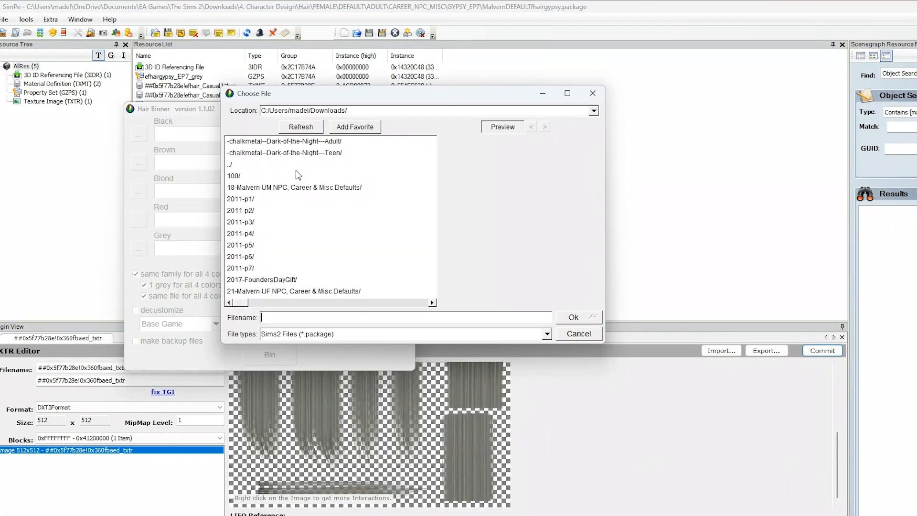
mouse_move(505, 515)
scroll(315, 256, "down", 5)
scroll(316, 256, "down", 5)
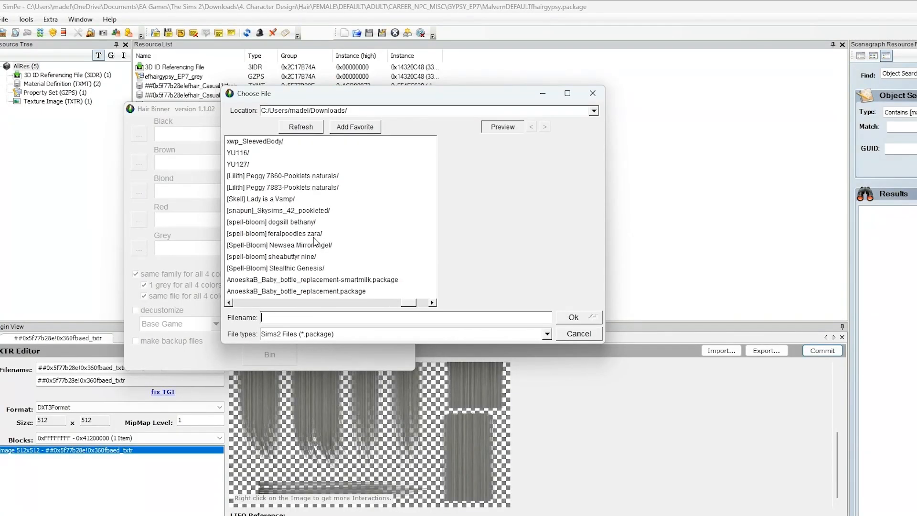
double_click(310, 269)
left_click(266, 154)
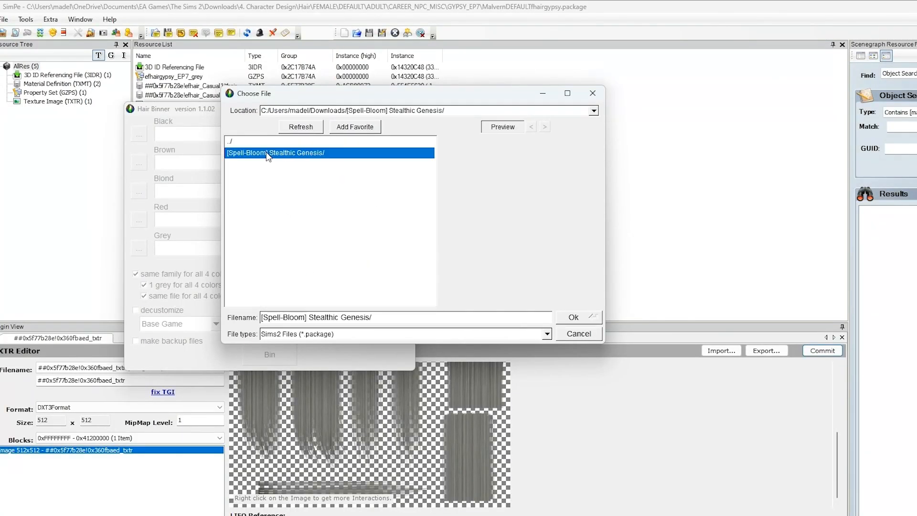
double_click(266, 154)
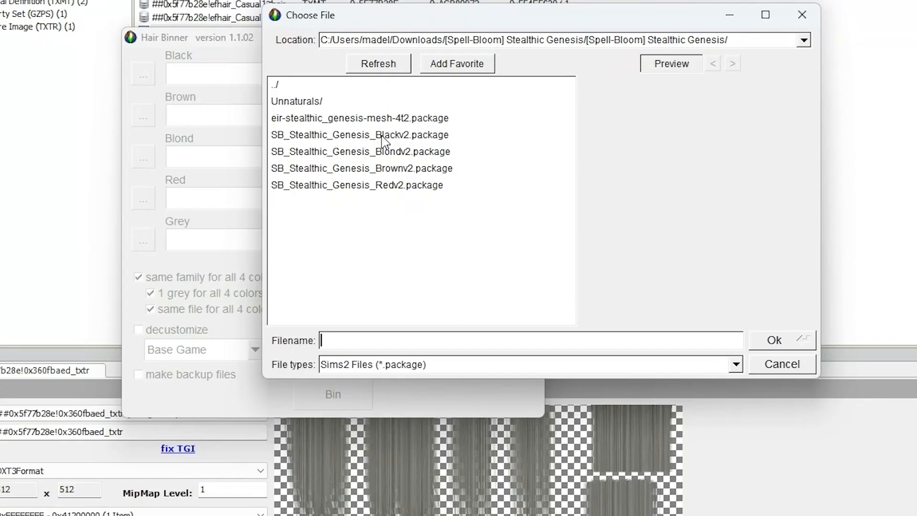
double_click(304, 176)
Preview the texture images of SB_Stealthic_Genesis_Brownv2.package and load it as the brown hair.
left_click(138, 163)
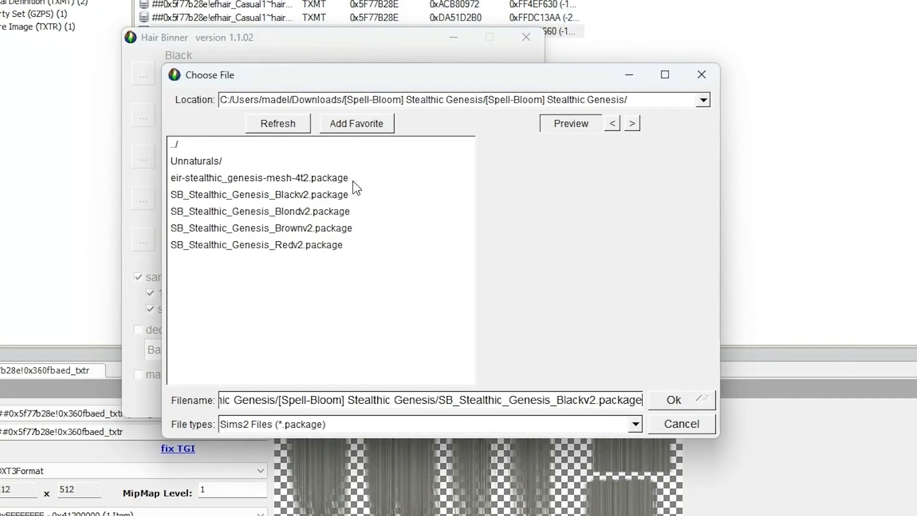
left_click(302, 228)
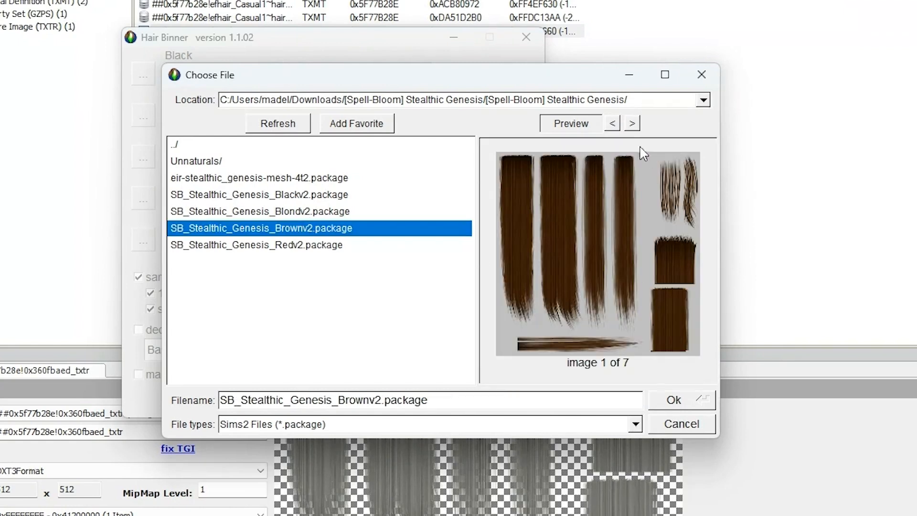
left_click(632, 124)
left_click(632, 124)
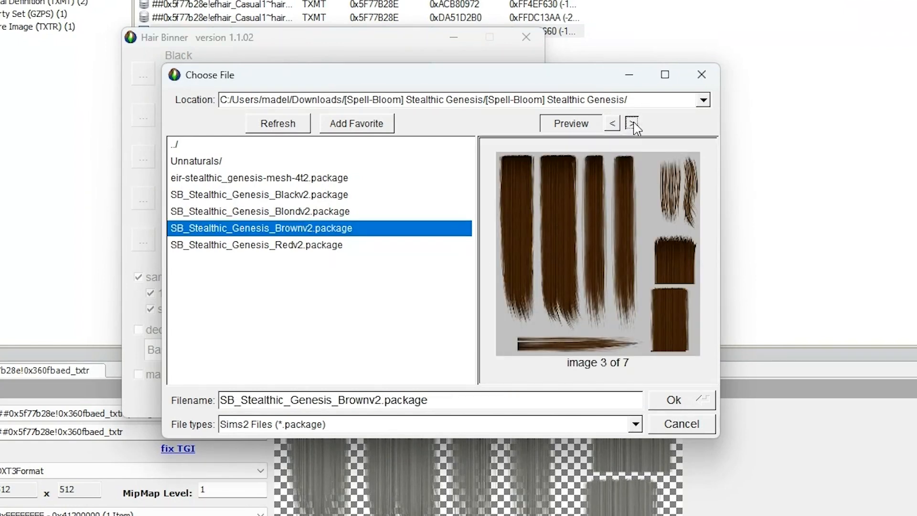
left_click(632, 123)
left_click(631, 124)
left_click(632, 123)
left_click(632, 123)
left_click(632, 124)
left_click(632, 123)
left_click(632, 124)
left_click(632, 123)
left_click(632, 124)
left_click(696, 400)
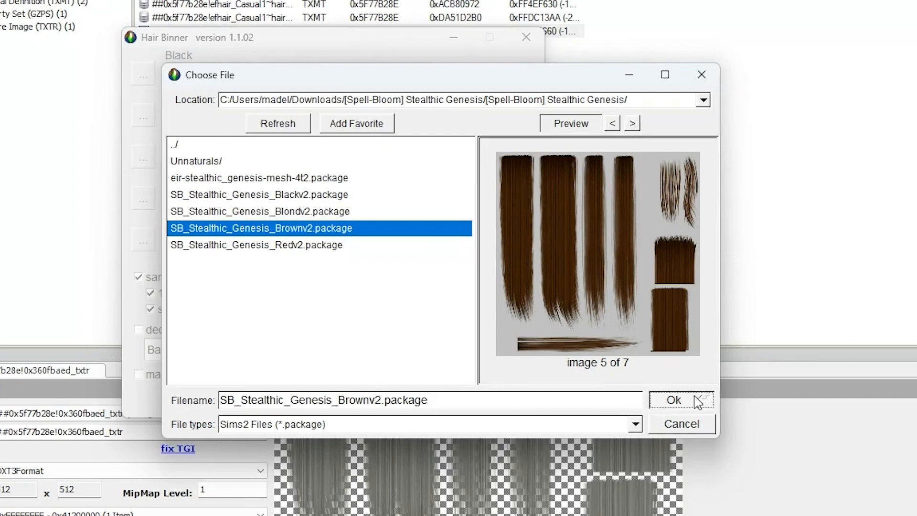
Load SB_Stealthic_Genesis_Blondv2.package as the blond hair and SB_Stealthic_Genesis_Redv2.package as the red hair.
left_click(145, 158)
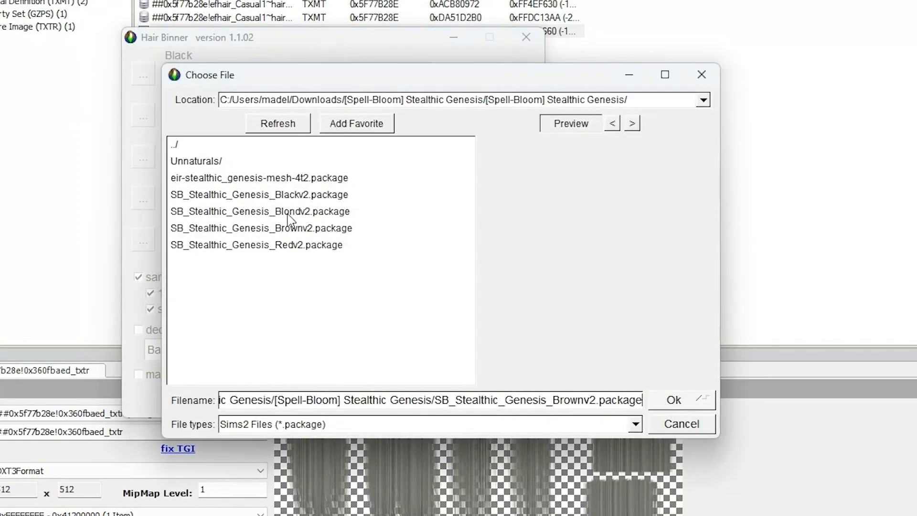
left_click(289, 213)
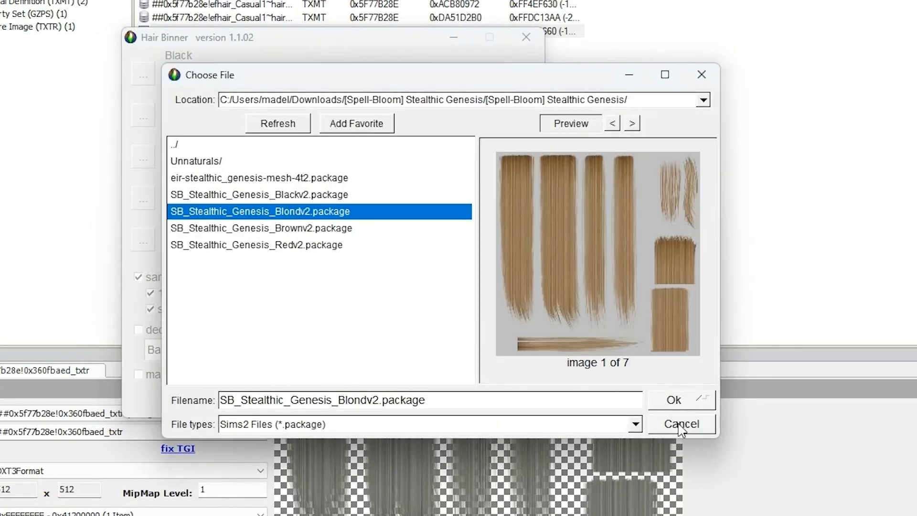
left_click(690, 401)
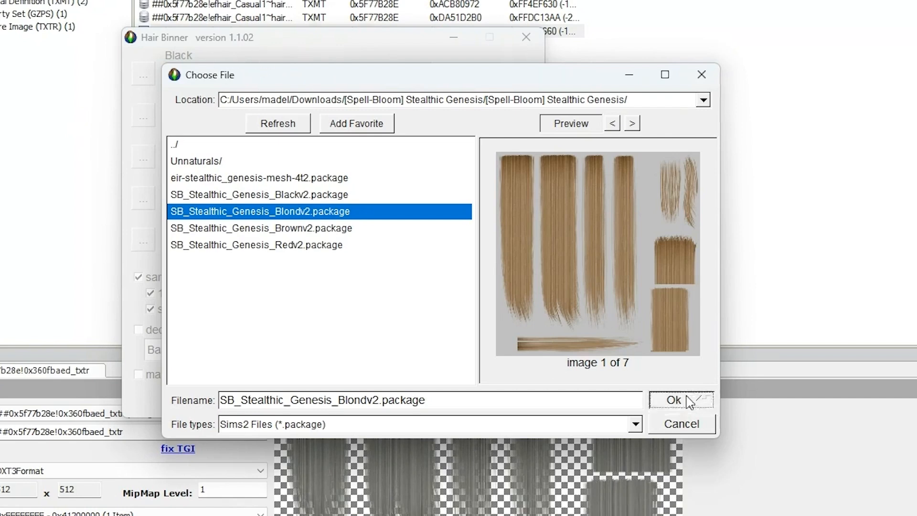
left_click(152, 200)
left_click(305, 245)
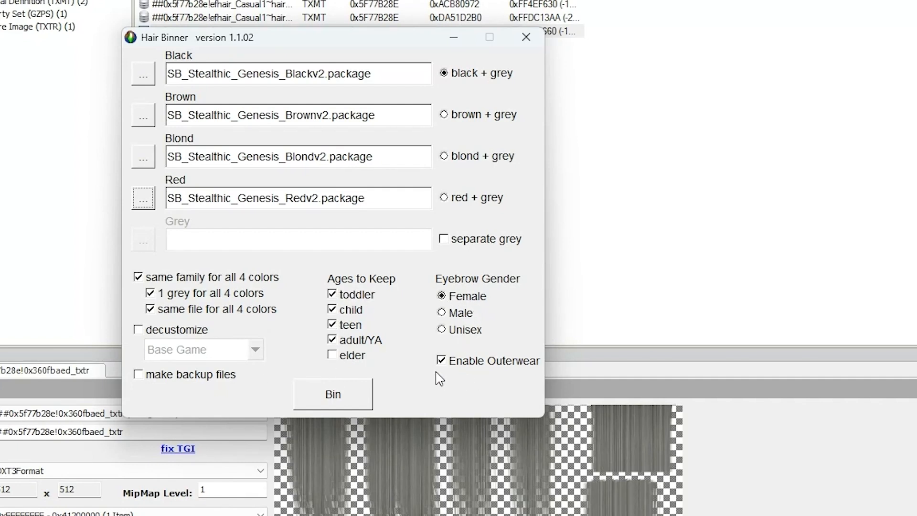
Bin the four hair packages with Unisex eyebrow gender and select the All4Colors_SB_Stealthic_Genesis_Blackv2 package in its folder.
left_click(347, 392)
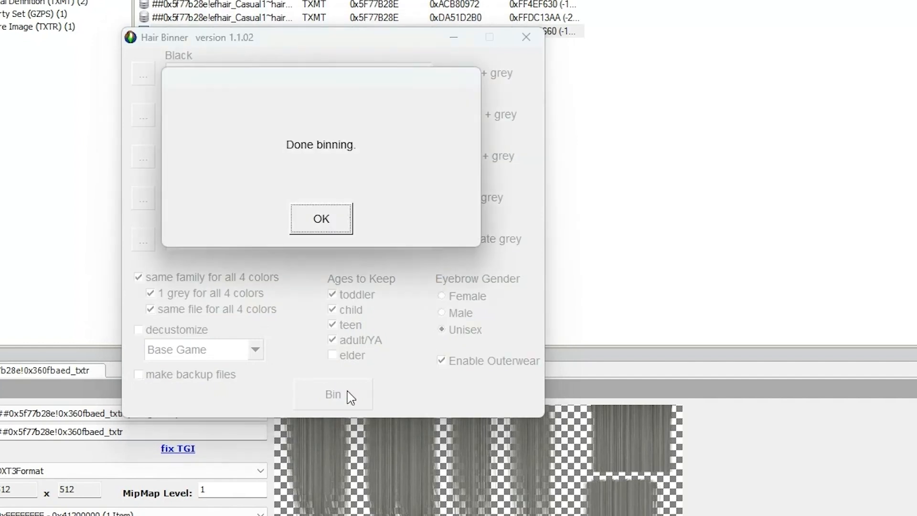
left_click(317, 219)
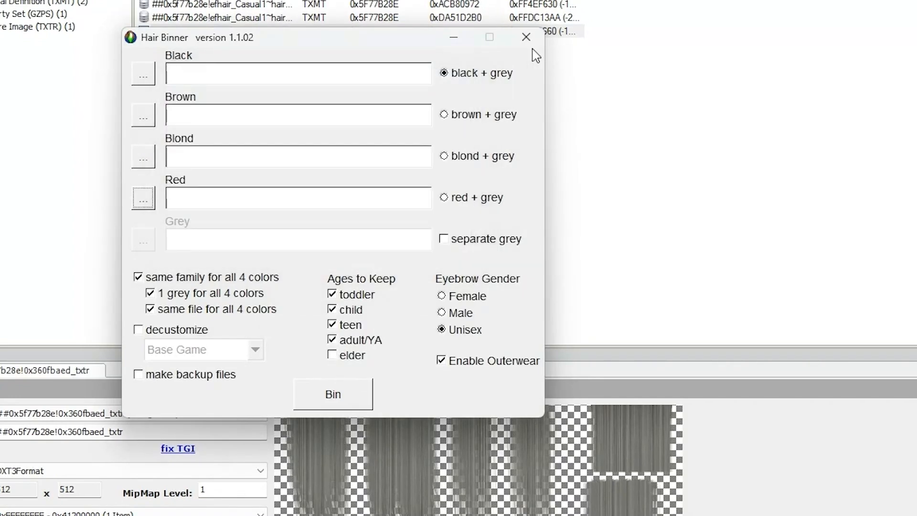
left_click(525, 37)
left_click_drag(597, 24, 484, 0)
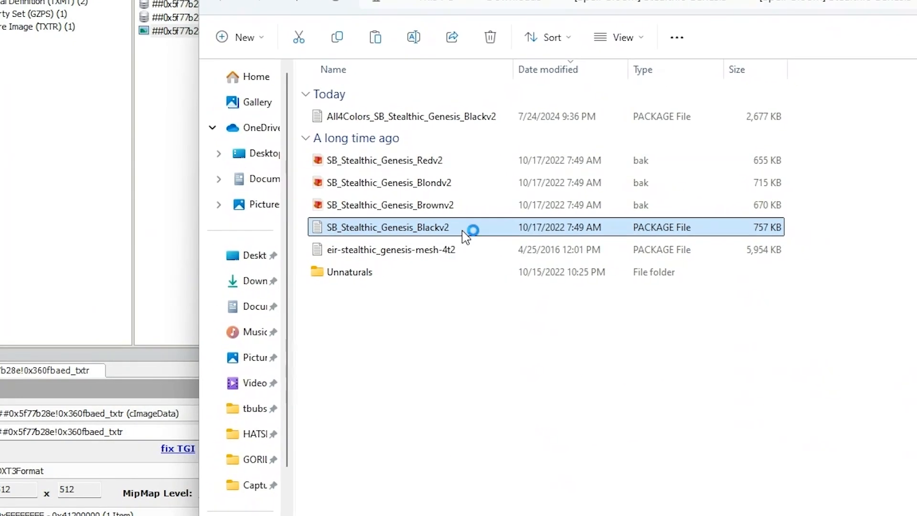
left_click(406, 118)
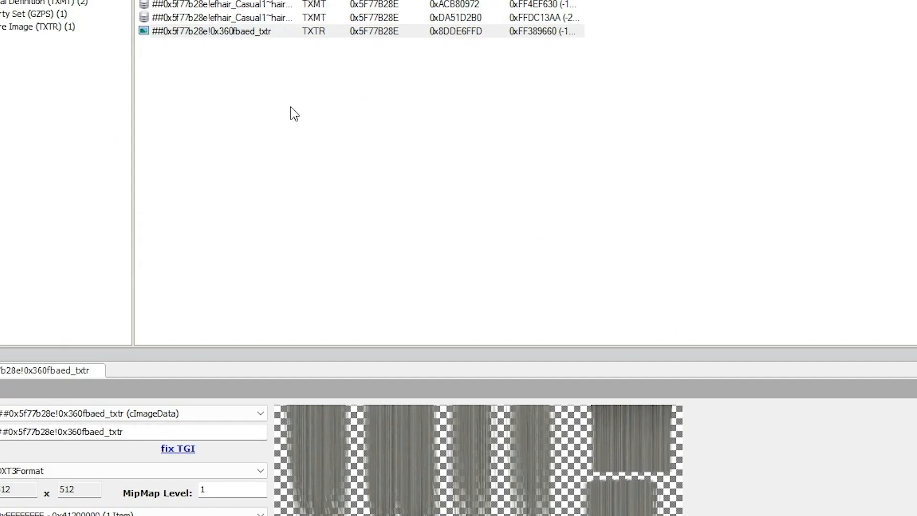
Add the Stealthic Genesis mesh package's resources to the gypsy hair package and save it.
right_click(292, 108)
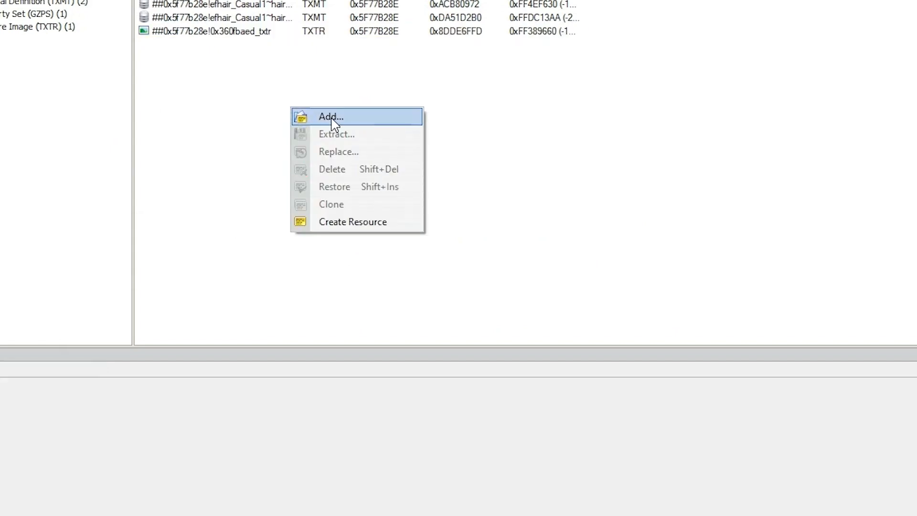
left_click(327, 116)
double_click(186, 210)
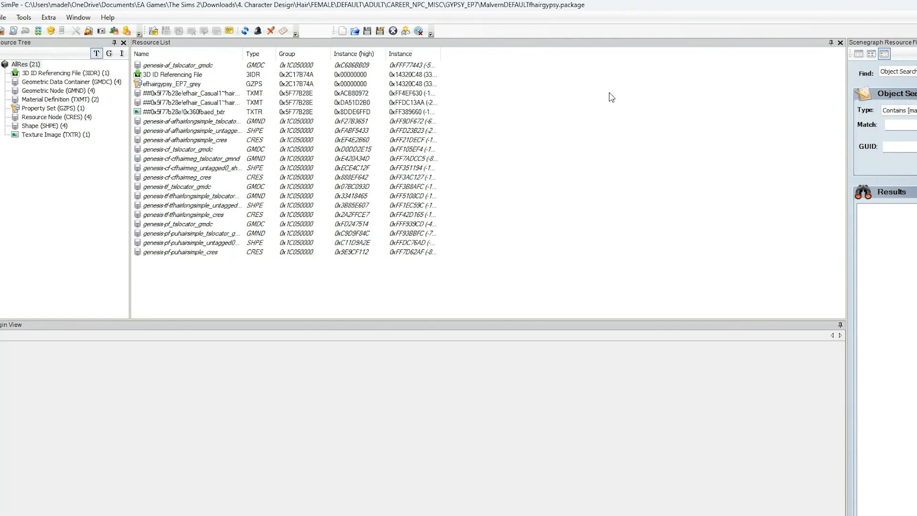
left_click(366, 33)
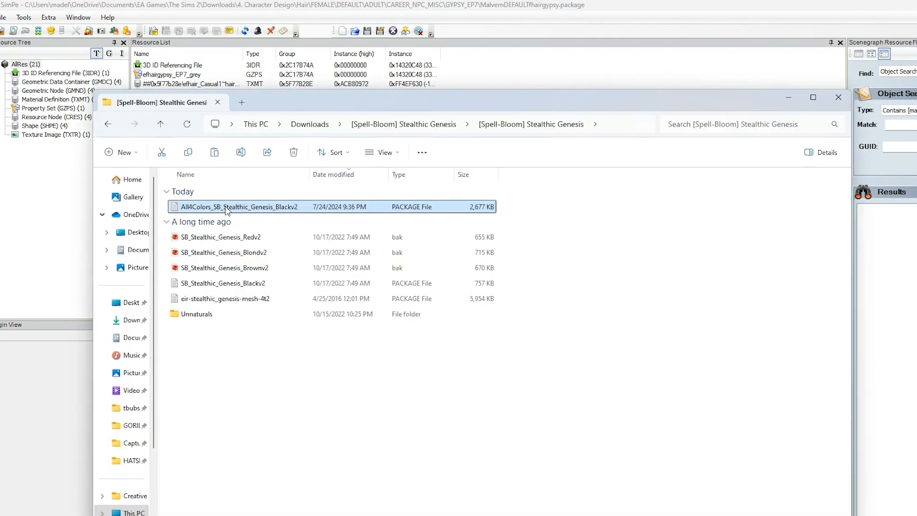
Open the All4Colors_SB_Stealthic_Genesis_Blackv2 package in SimPe and dismiss the startup warning.
right_click(225, 207)
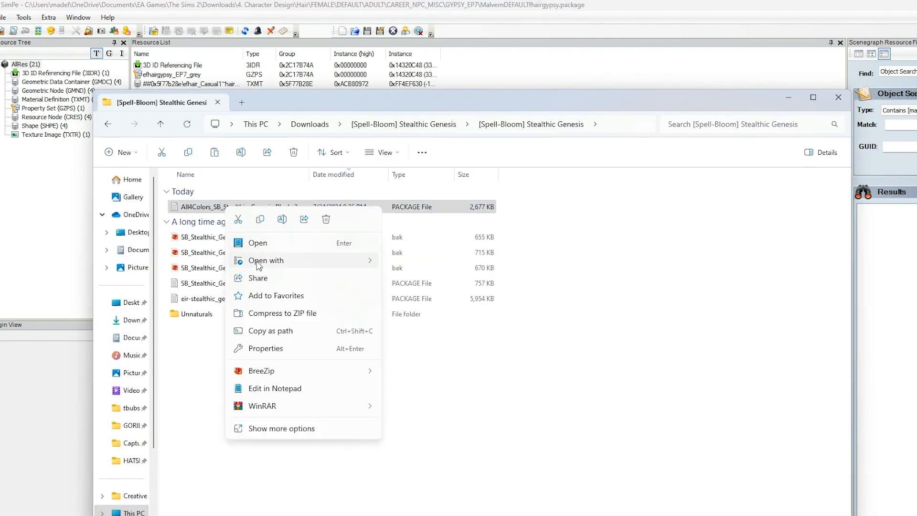
mouse_move(258, 264)
left_click(390, 297)
mouse_move(674, 513)
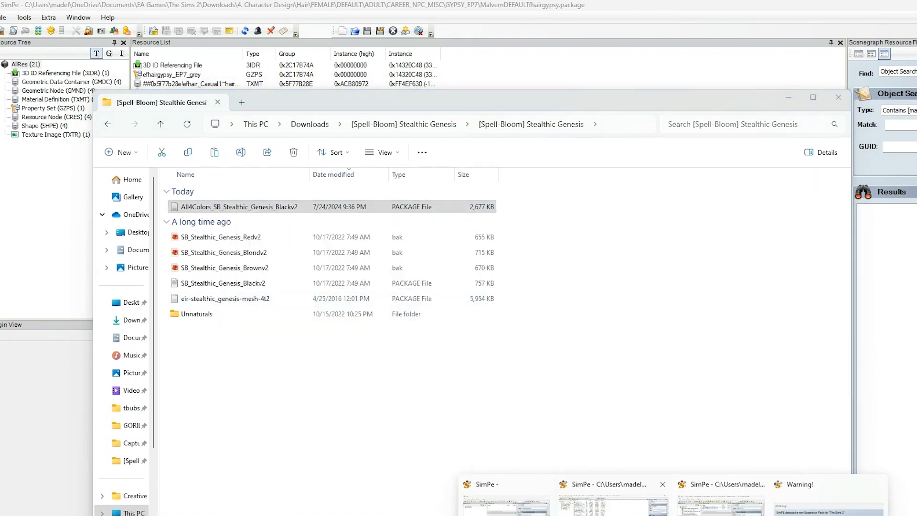
left_click(829, 502)
left_click(575, 322)
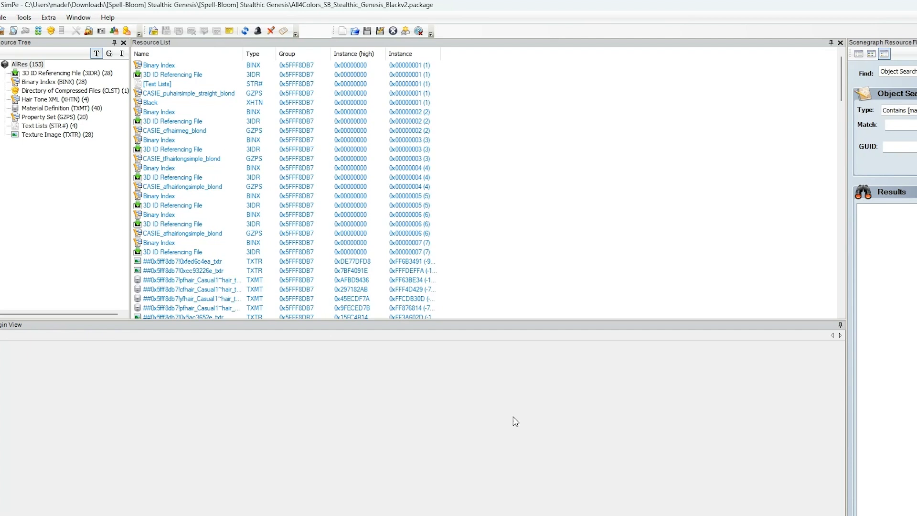
Sort the resources by instance, delete all 3D ID Referencing File and Binary Index entries with instance 0x00000005, and save the package.
mouse_move(528, 515)
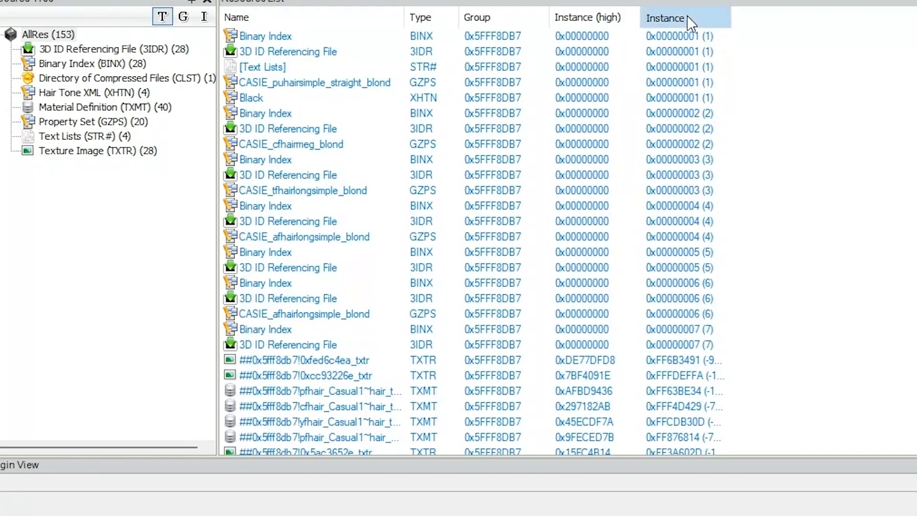
left_click(394, 54)
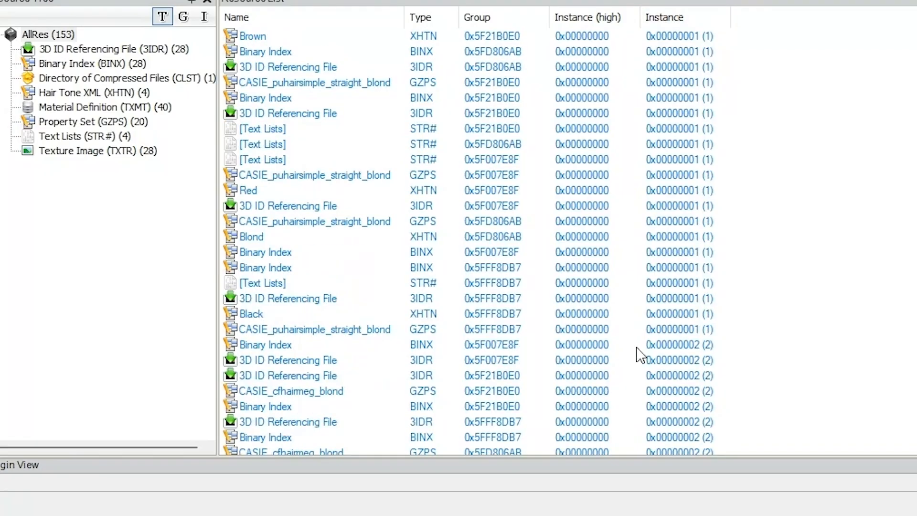
scroll(327, 238, "down", 8)
scroll(539, 322, "down", 2)
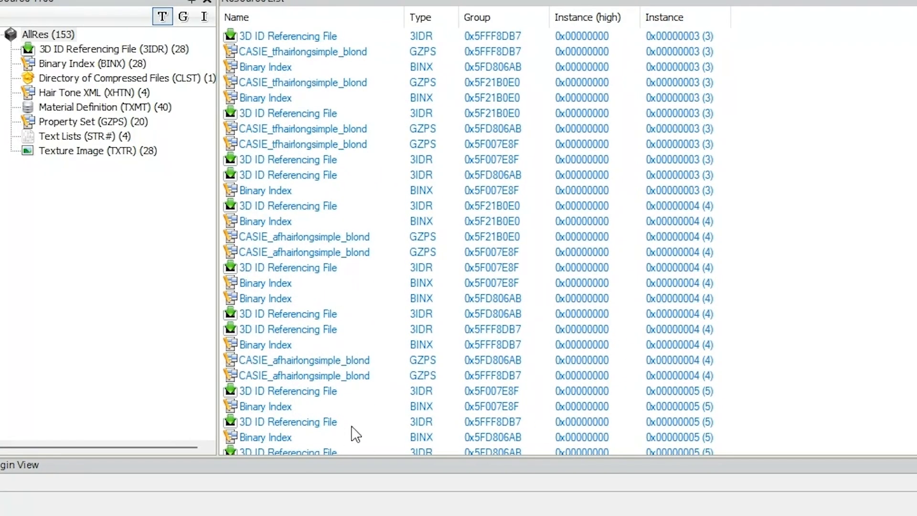
scroll(326, 439, "down", 2)
scroll(323, 436, "down", 1)
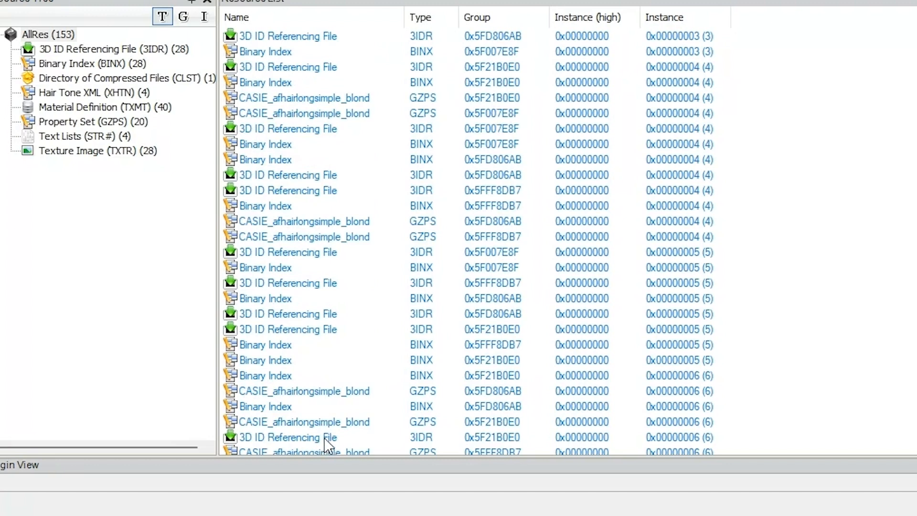
left_click(686, 364)
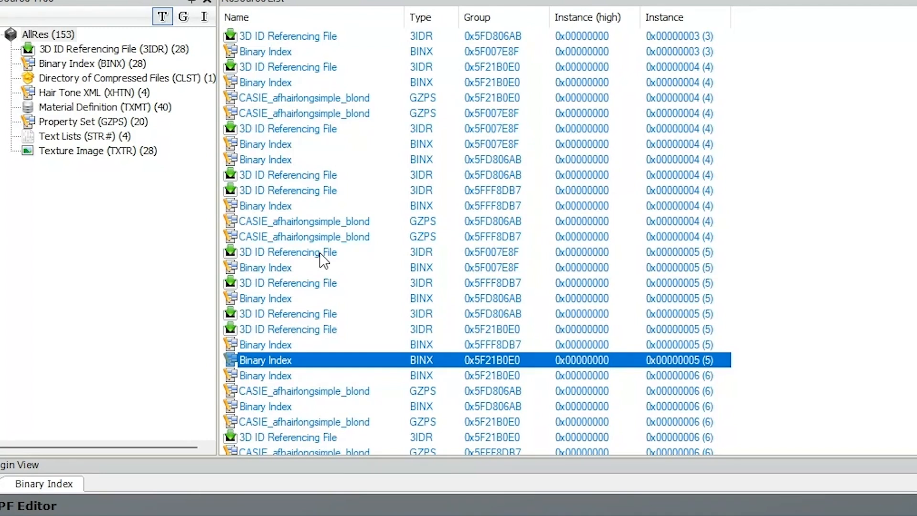
left_click(669, 251, "shift")
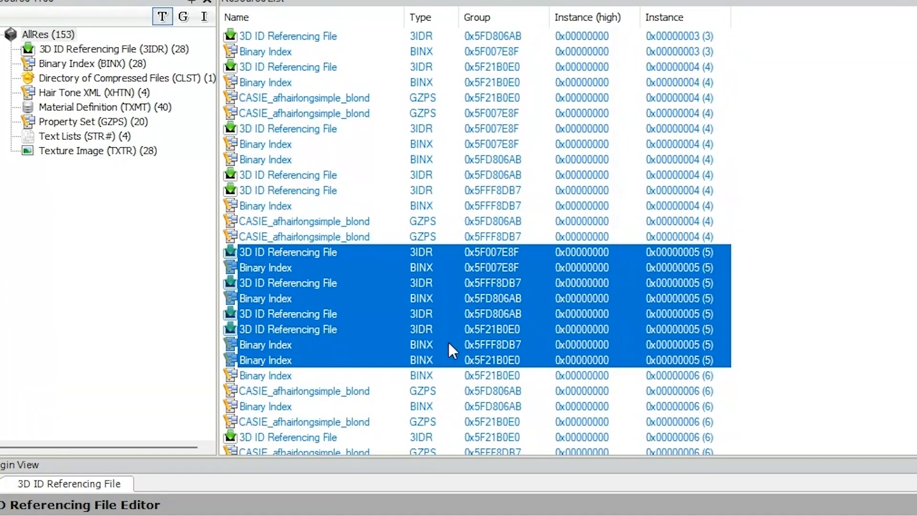
right_click(385, 297)
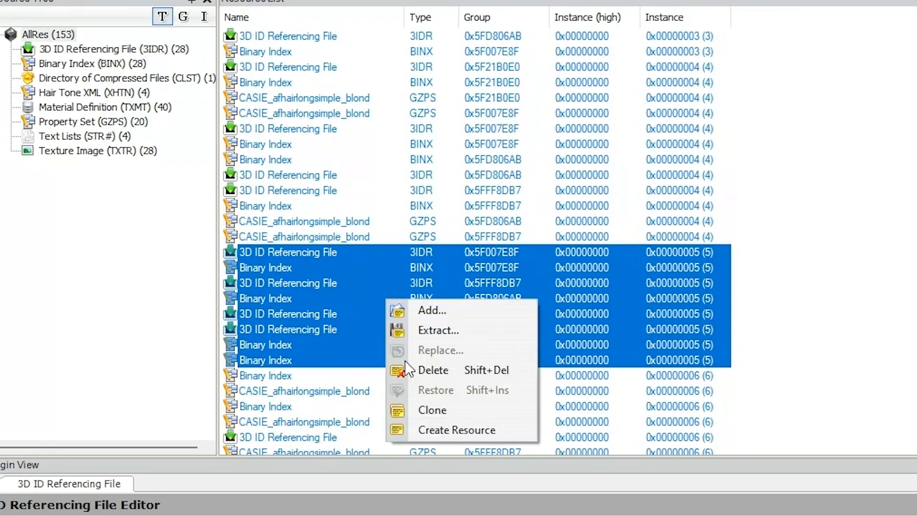
left_click(431, 365)
left_click(610, 0)
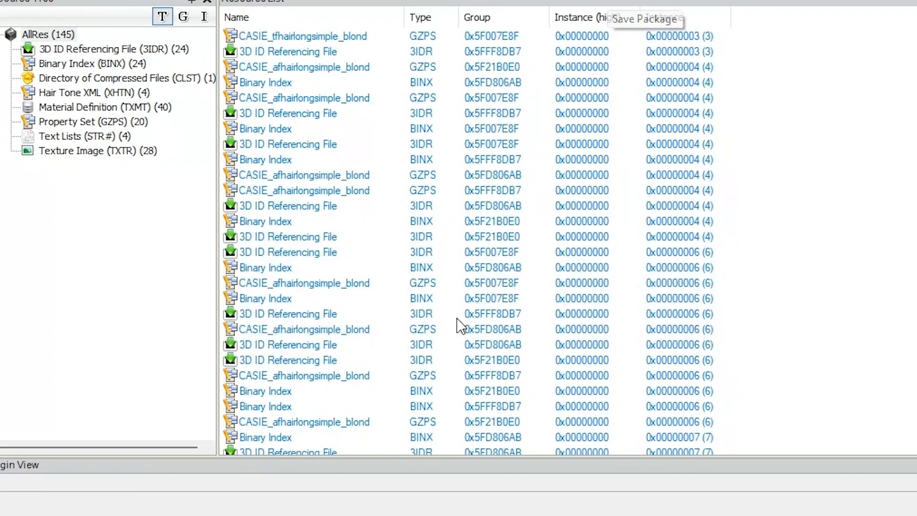
Show only the Property Set resources and open the CASIE_puhairsimple_straight_blond entry in group 0x5F21B0E0.
scroll(407, 363, "down", 9)
scroll(409, 382, "down", 10)
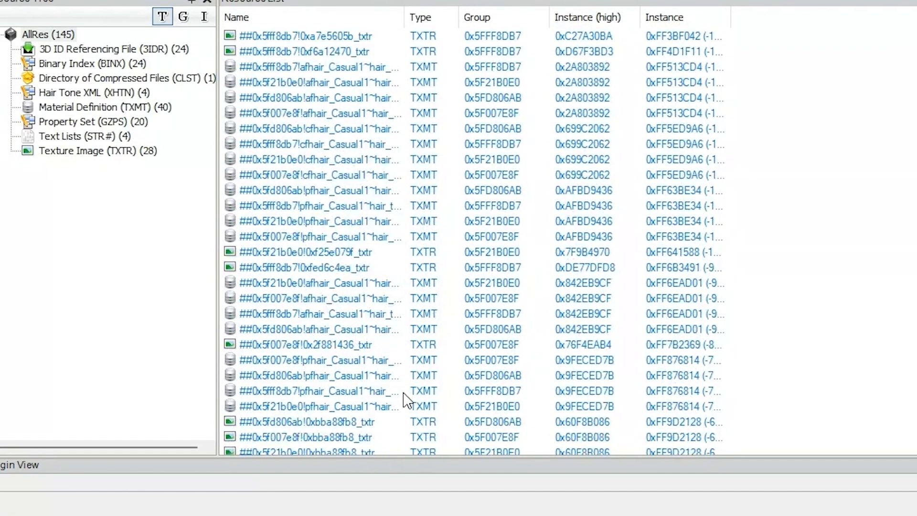
scroll(409, 391, "up", 15)
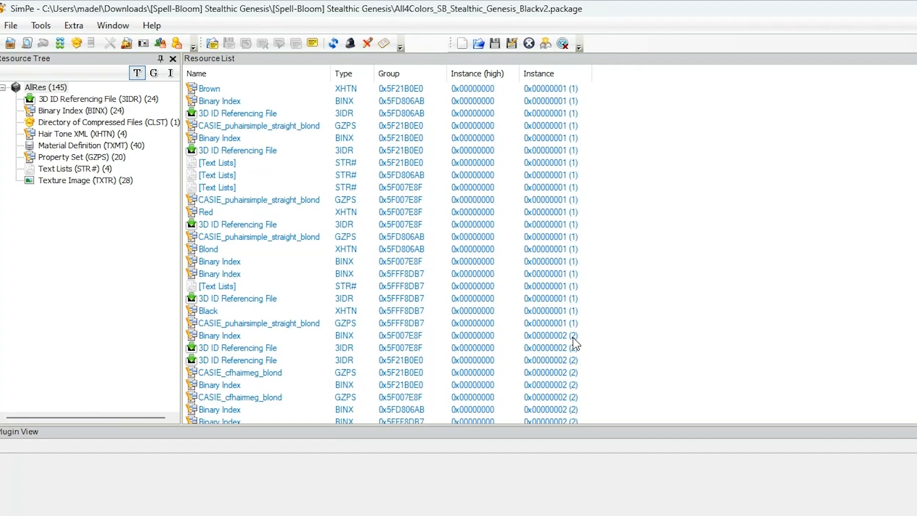
scroll(259, 326, "down", 15)
left_click(90, 158)
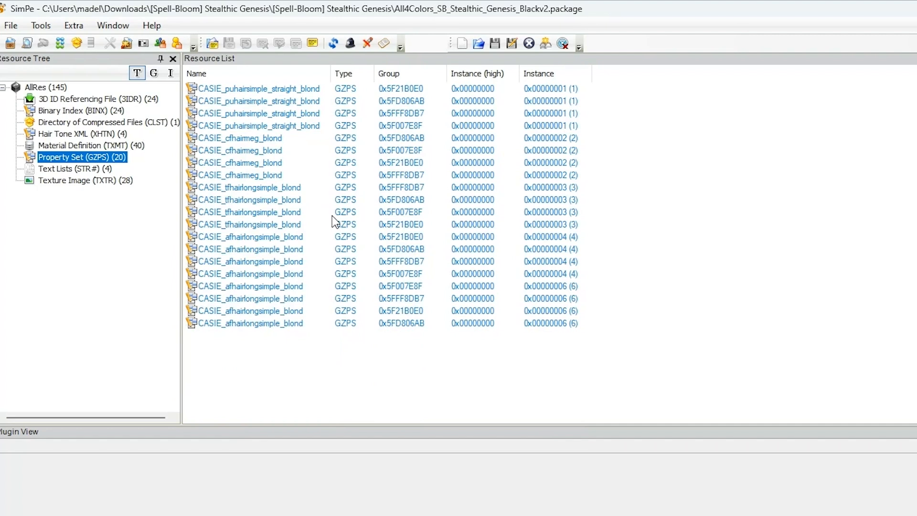
left_click(291, 89)
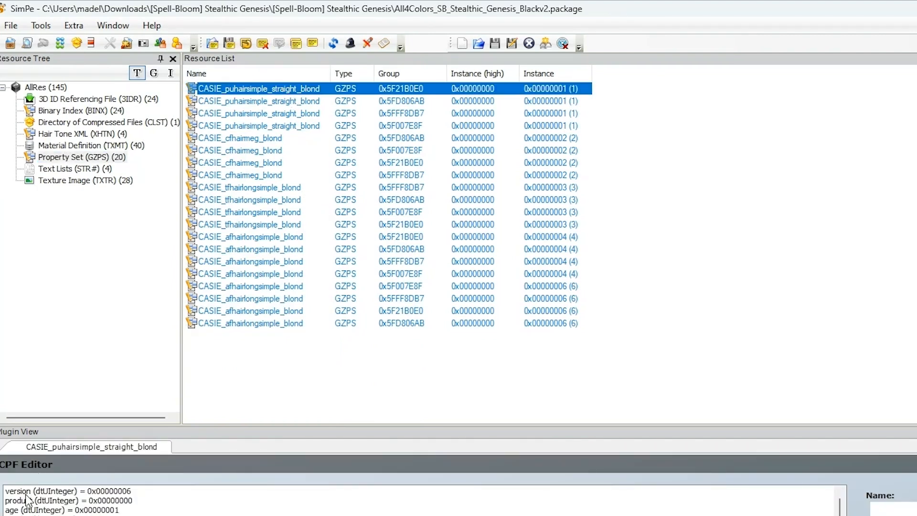
scroll(29, 503, "down", 1)
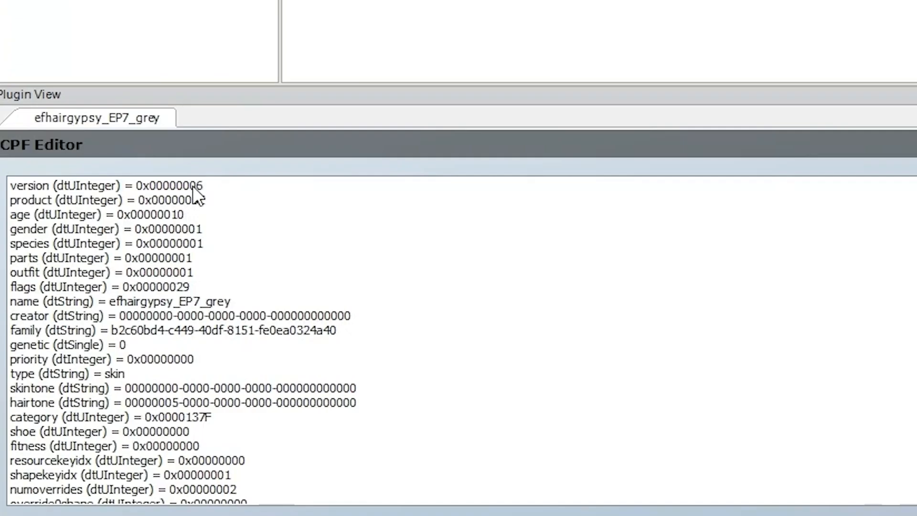
Examine the version, product and family values in the efhairgypsy_EP7_grey property set of the gypsy hair package.
left_click(170, 185)
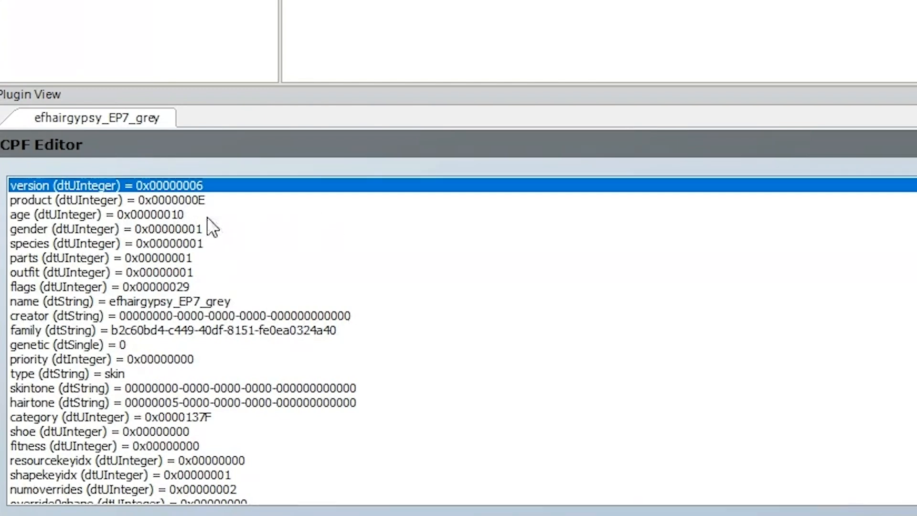
left_click(210, 201)
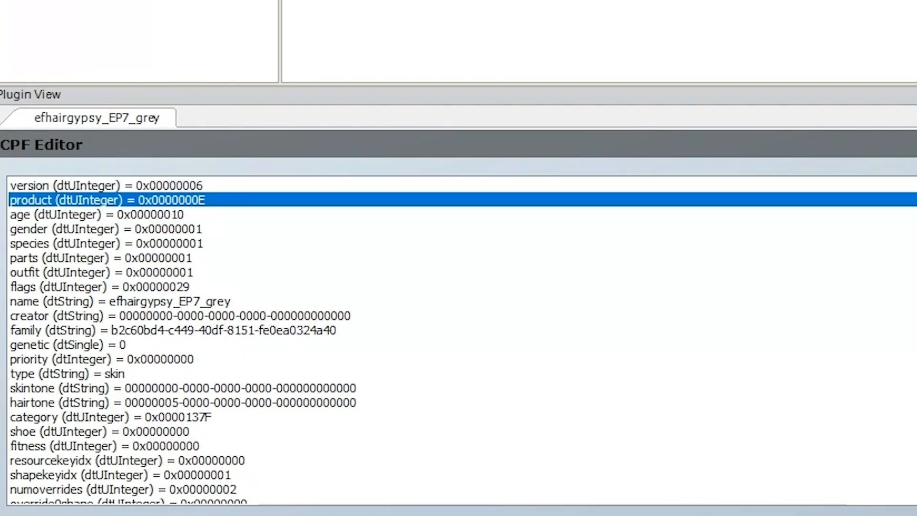
left_click(196, 187)
left_click(191, 200)
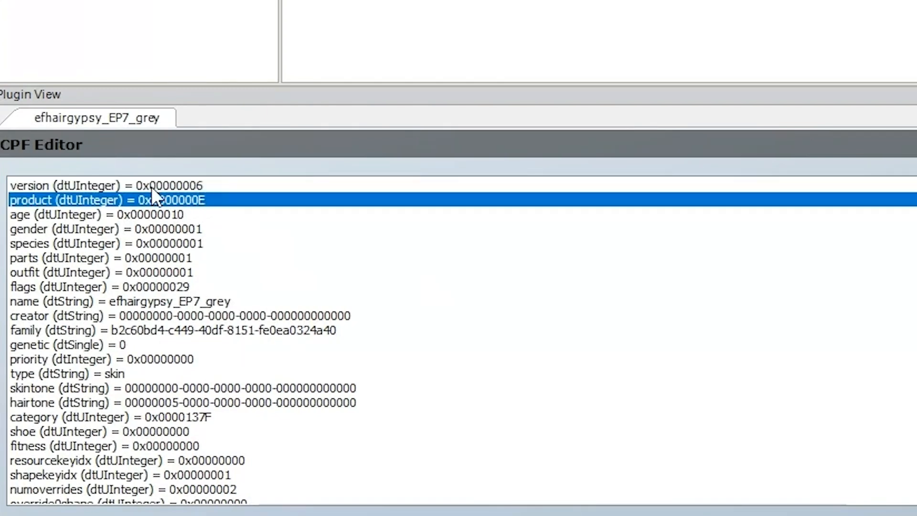
left_click(205, 187)
left_click(202, 197)
left_click(202, 185)
left_click(202, 196)
key("Up")
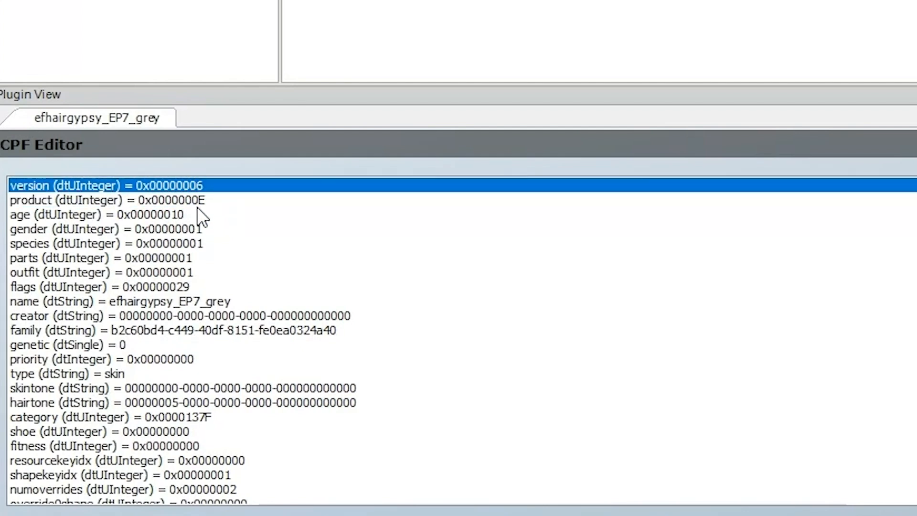
left_click(198, 201)
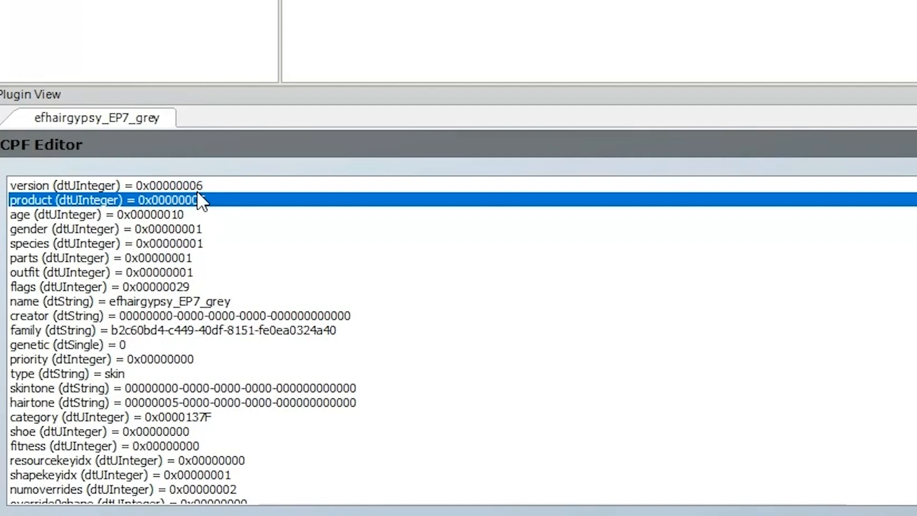
left_click(205, 182)
left_click(204, 199)
left_click(203, 187)
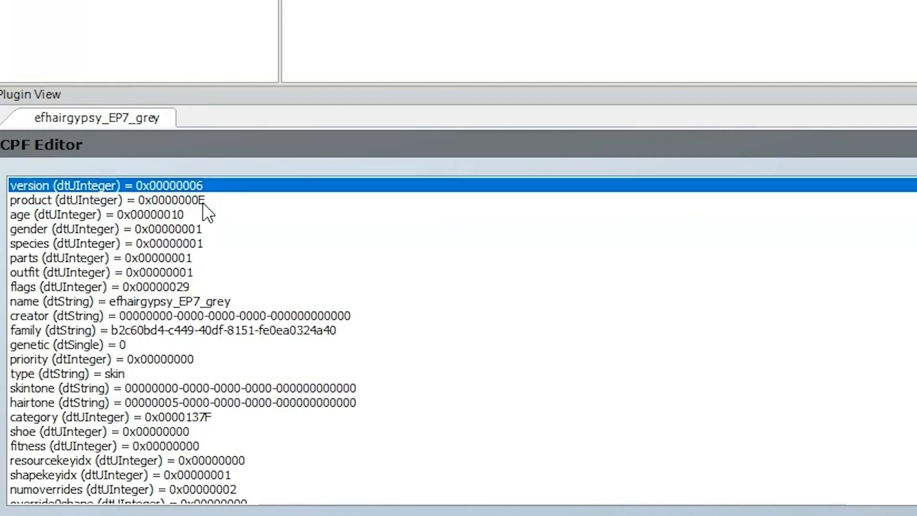
left_click(199, 198)
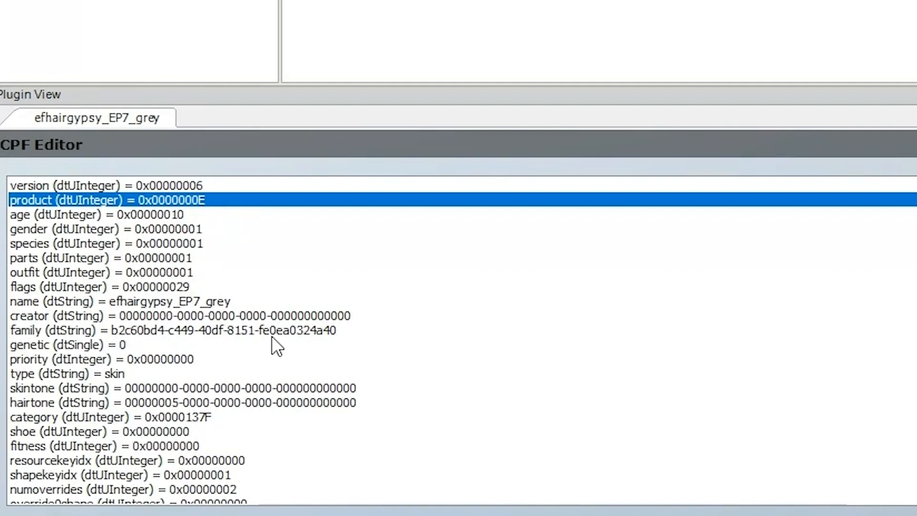
left_click(320, 332)
left_click(187, 200)
left_click(194, 187)
left_click(196, 208)
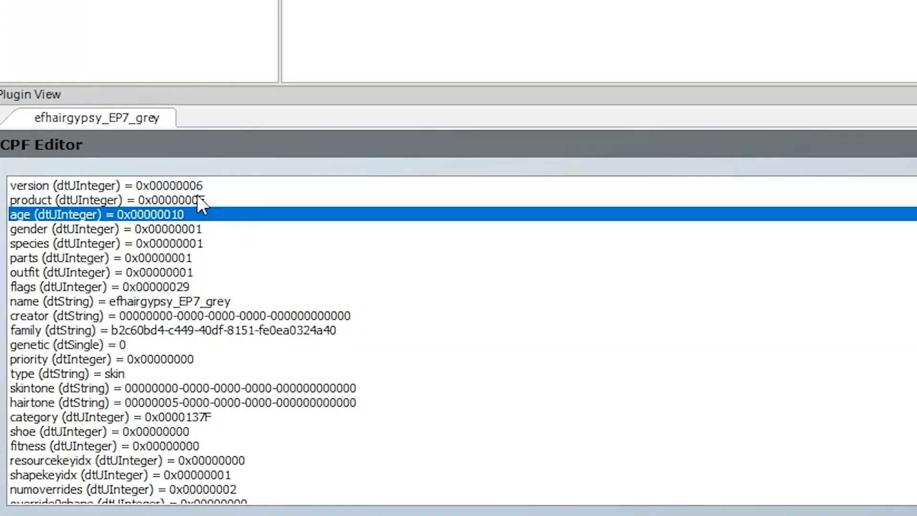
left_click(197, 189)
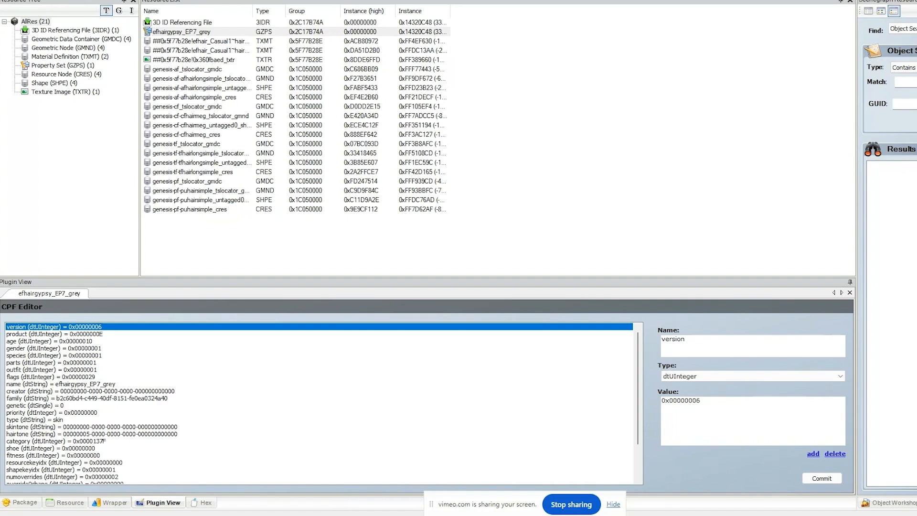
In the All4Colors package window, set product to 0x0000000E in CASIE_puhairsimple_straight_blond of group 0x5F21B0E0, commit it and save.
mouse_move(687, 514)
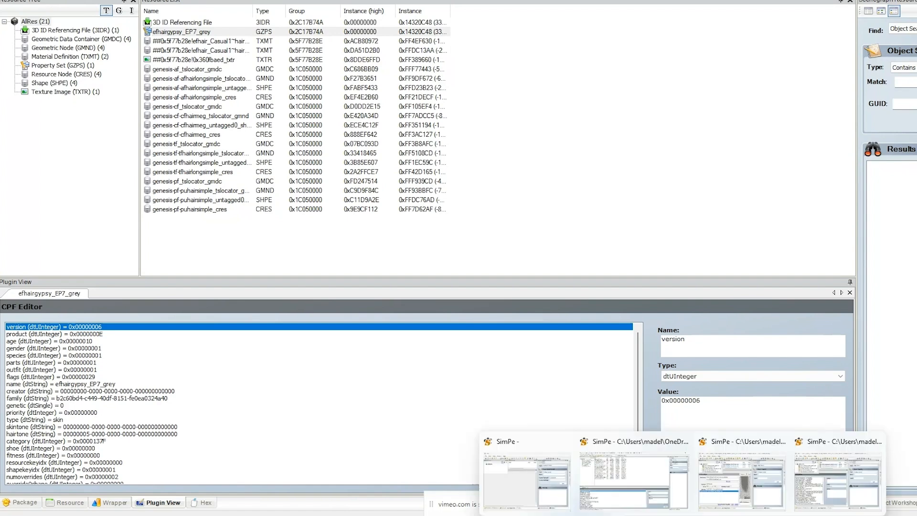
left_click(728, 501)
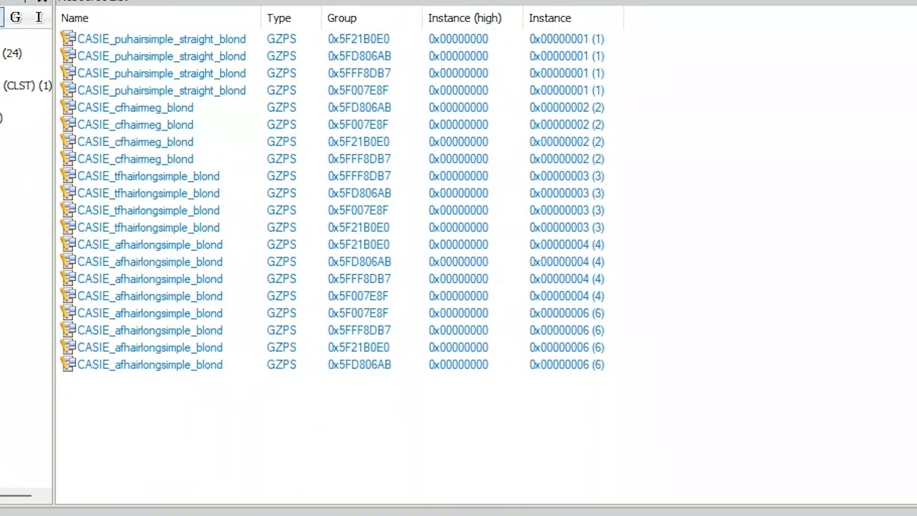
left_click(154, 42)
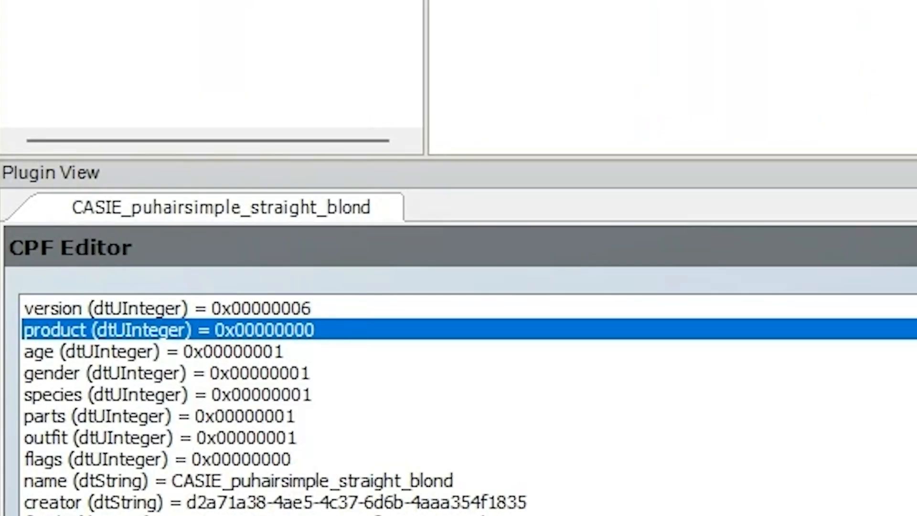
type("E")
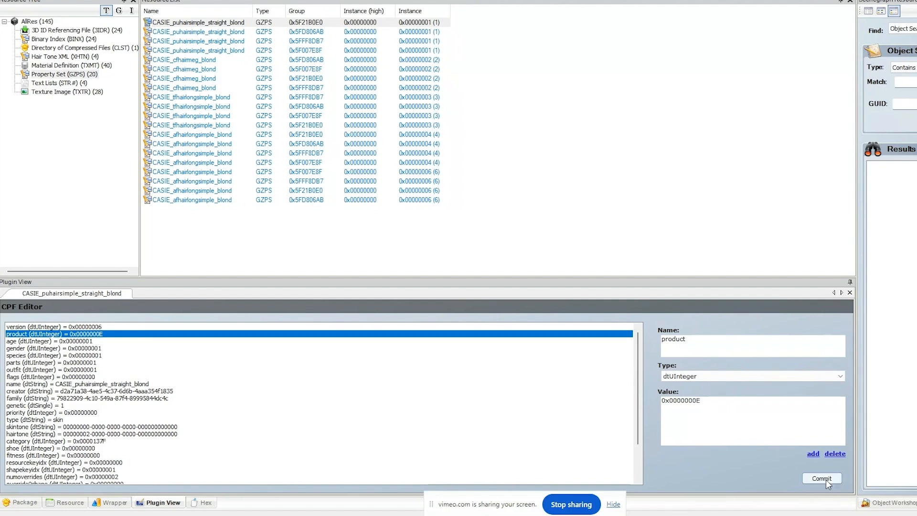
left_click(823, 479)
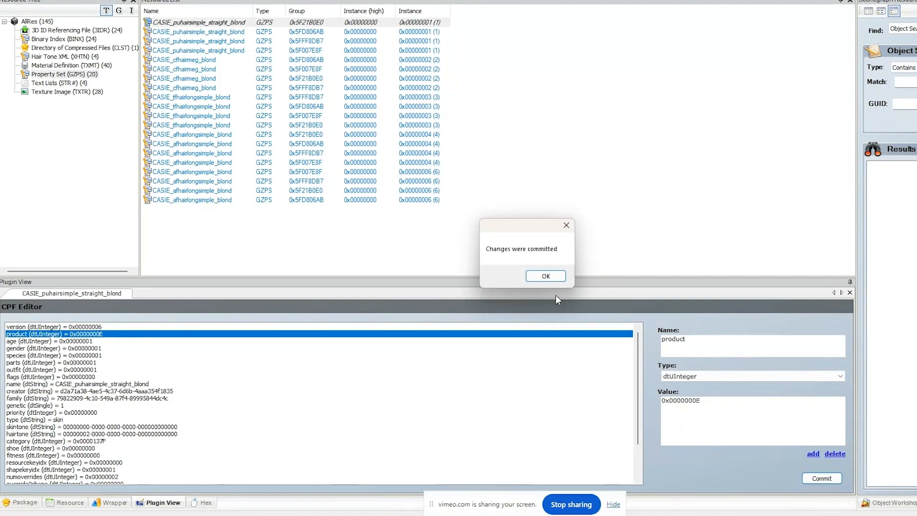
left_click(555, 279)
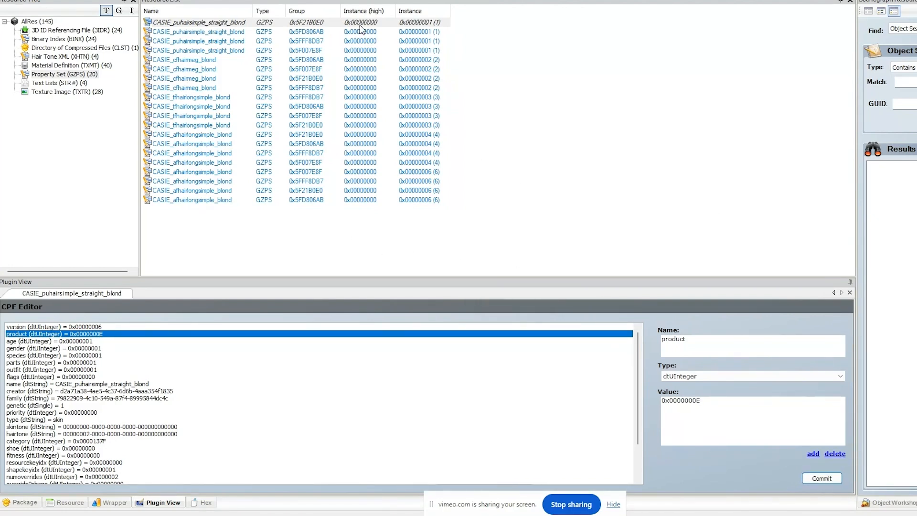
key("ctrl+s")
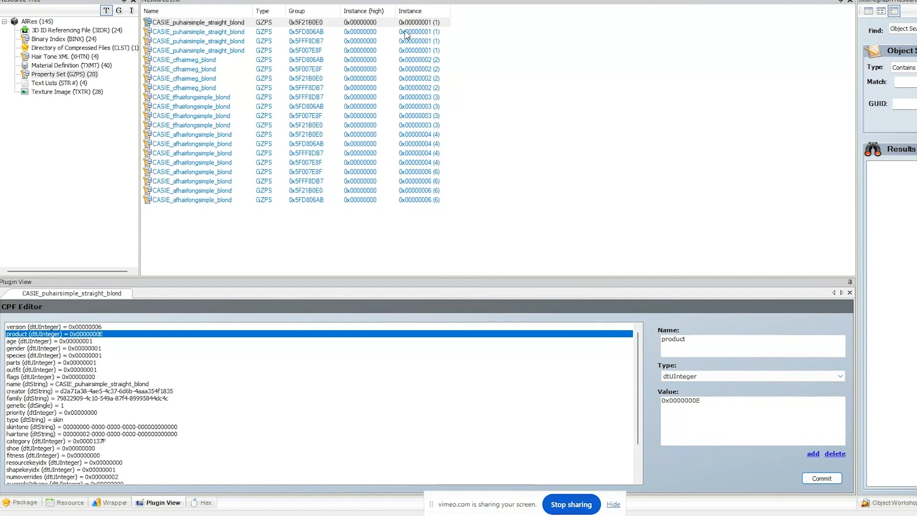
left_click(221, 34)
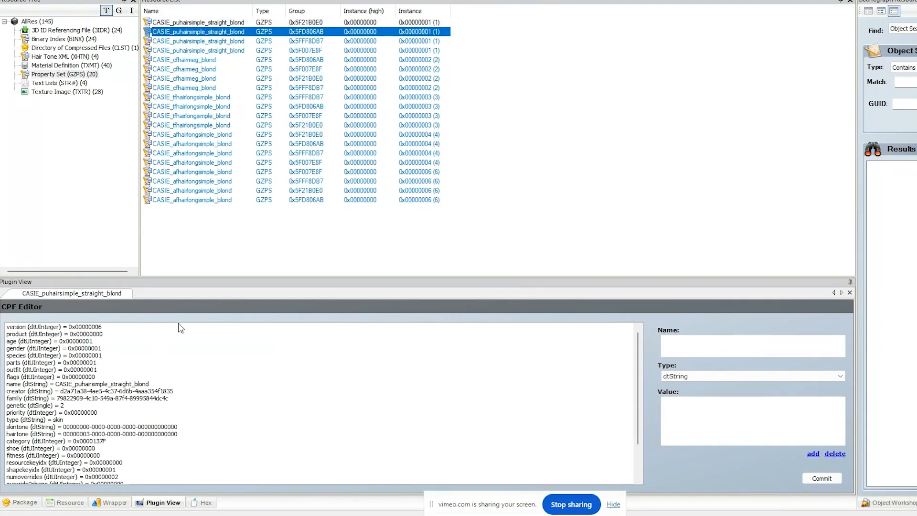
left_click(103, 334)
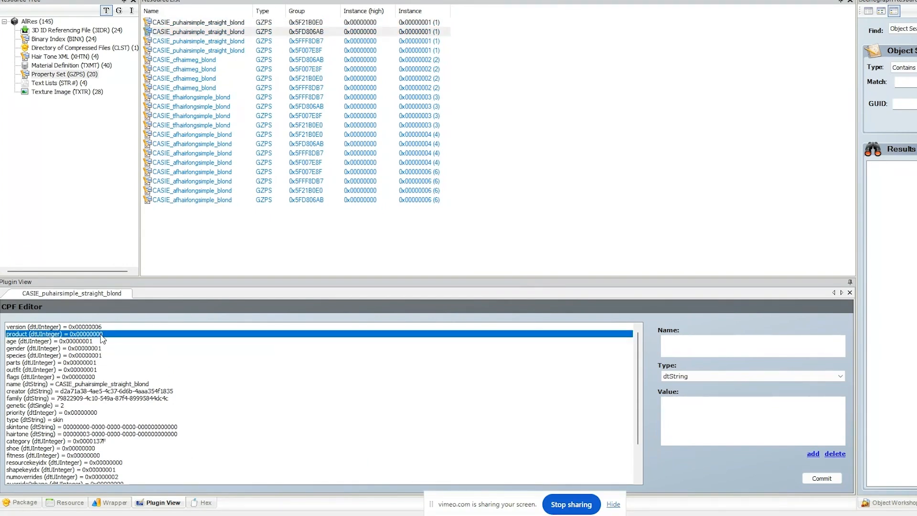
left_click(729, 411)
key("BackSpace")
type("E")
left_click(233, 39)
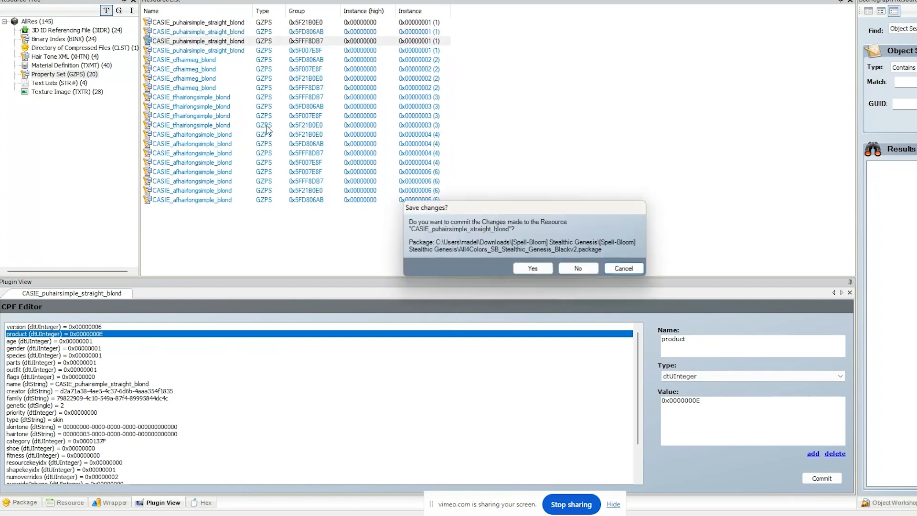
left_click(590, 268)
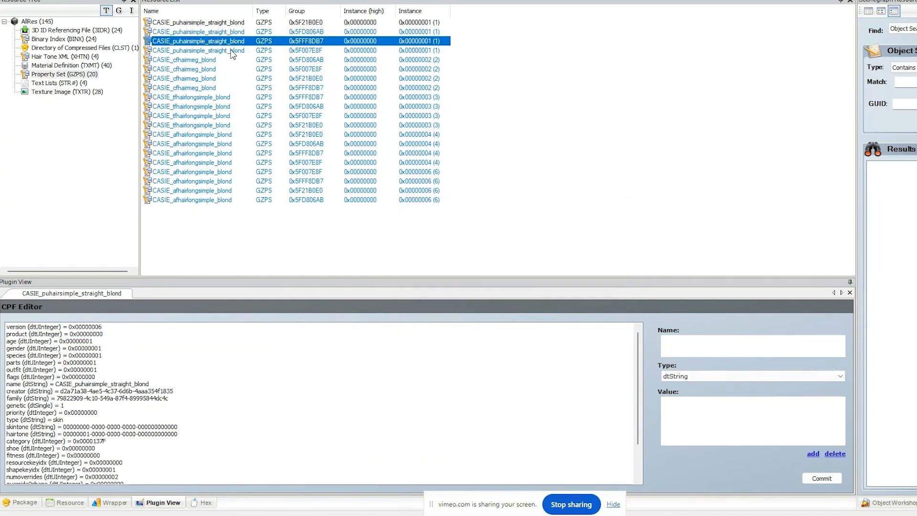
Set product to 0x0000000E in the CASIE_puhairsimple_straight_blond property set of group 0x5FD806AB and commit it.
key("Up")
left_click(103, 334)
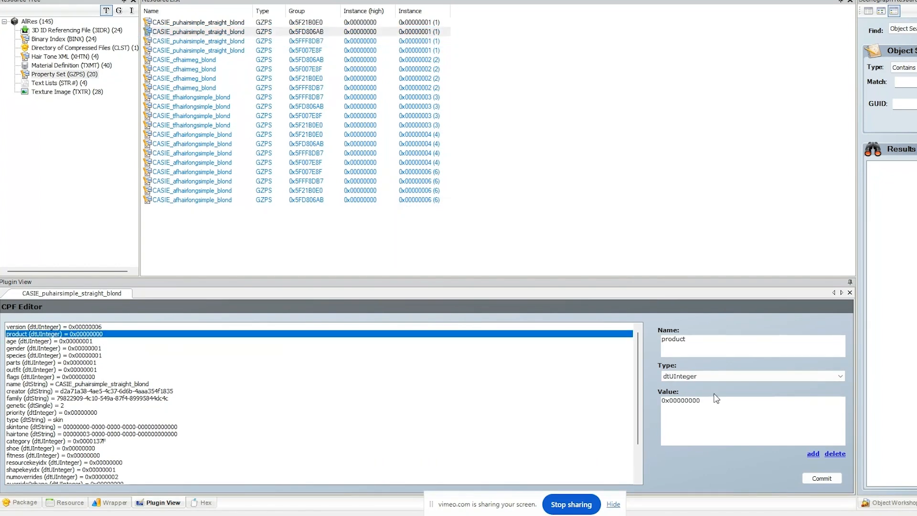
left_click(708, 401)
left_click(828, 479)
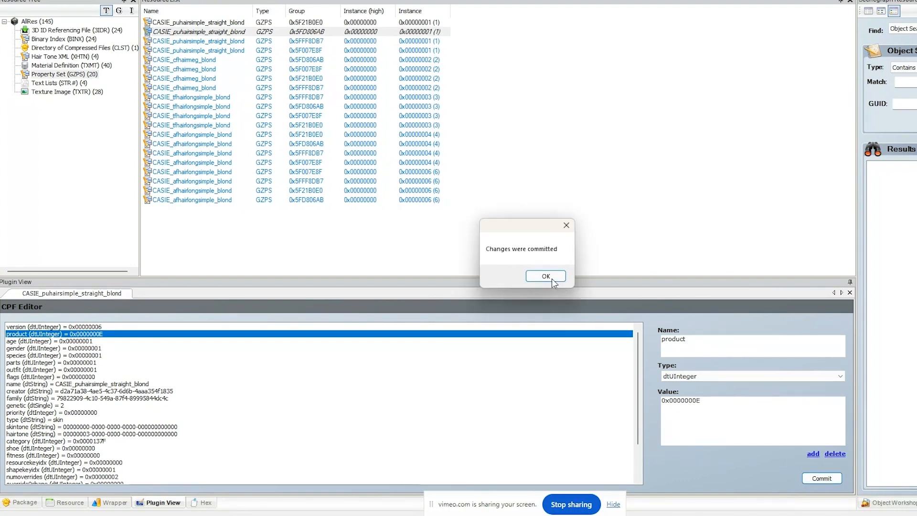
Switch to the gypsy hair package and open the creator value of the efhairgypsy_EP7_grey property set for copying.
left_click(545, 276)
left_click(222, 24)
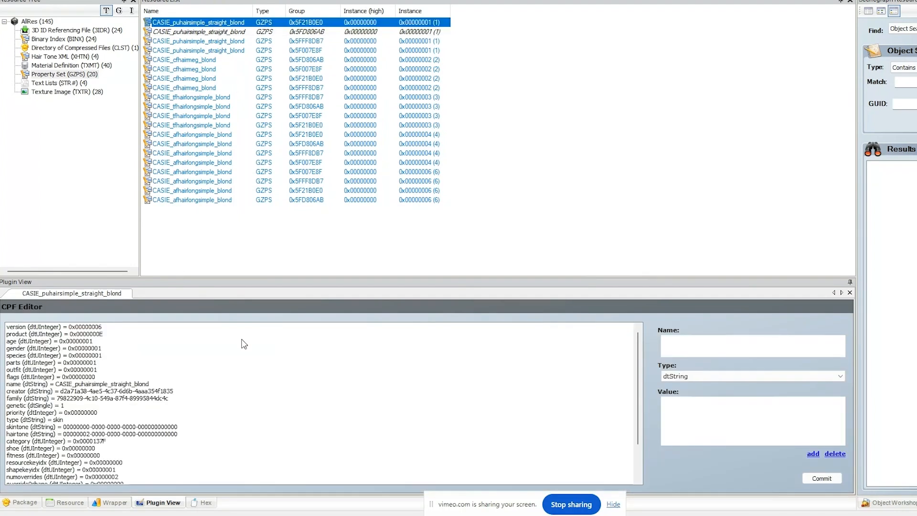
left_click_drag(263, 0, 284, 174)
left_click(195, 33)
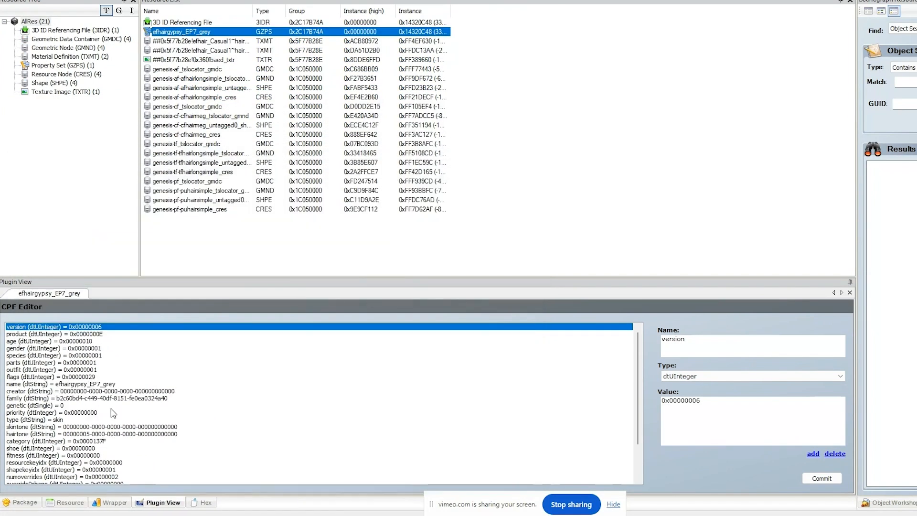
left_click(110, 391)
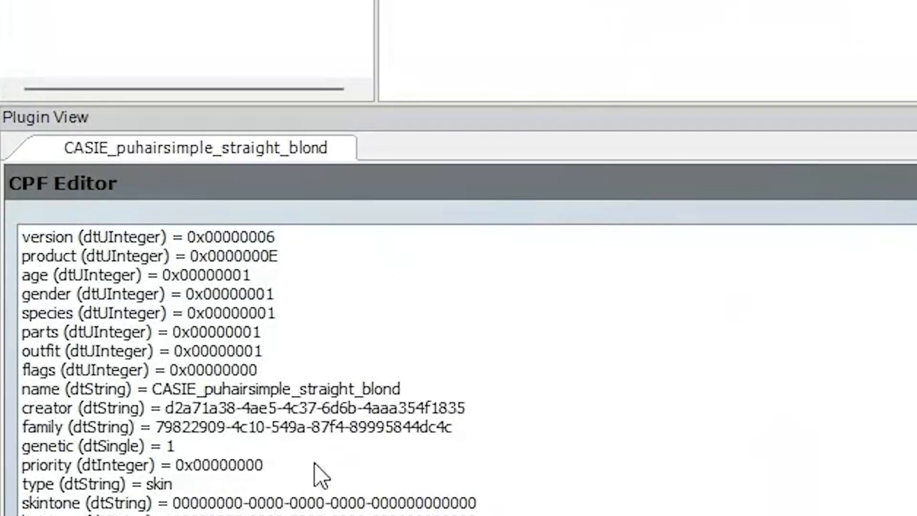
left_click(331, 411)
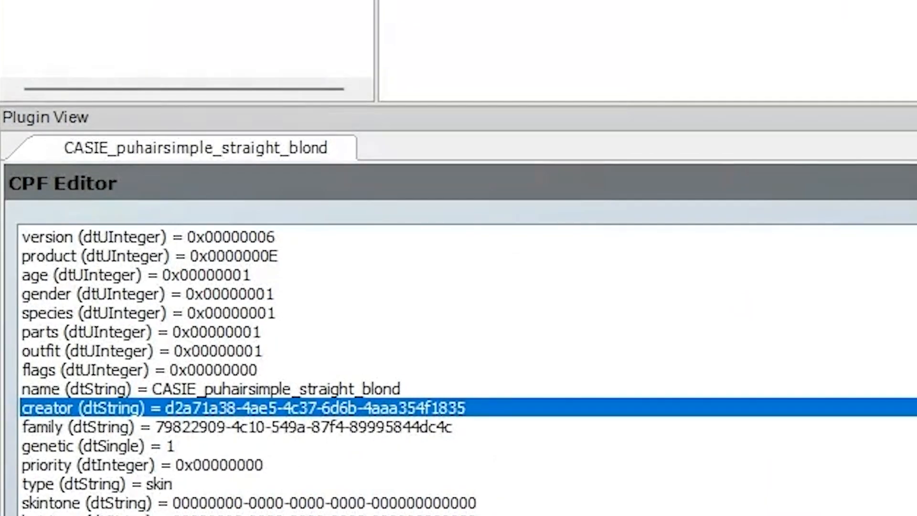
key("ctrl+v")
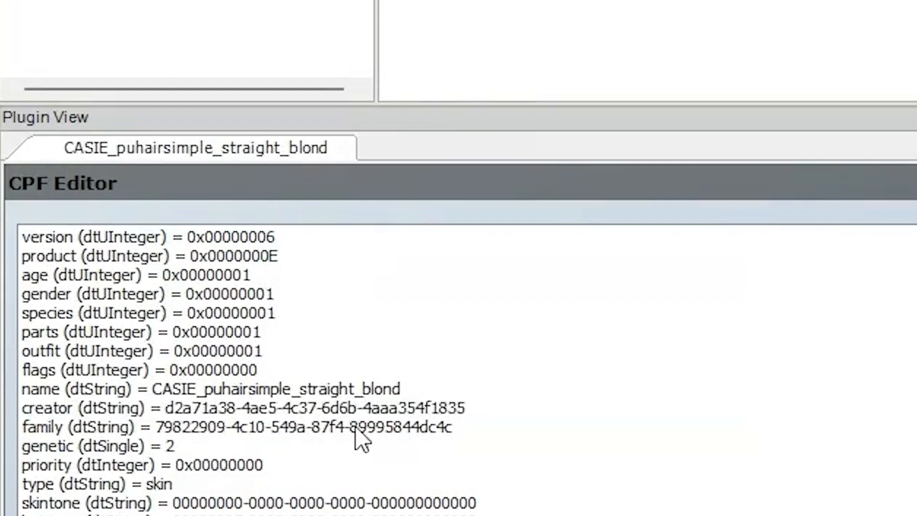
left_click(359, 411)
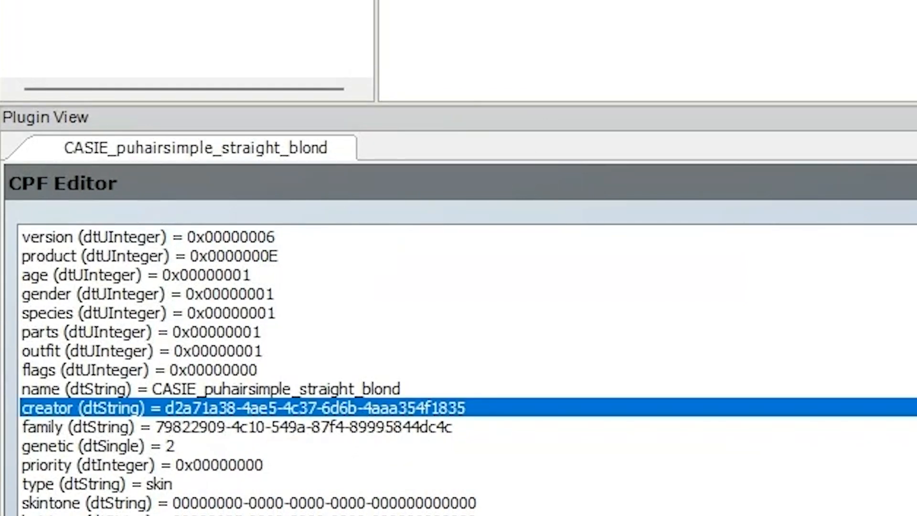
key("ctrl+v")
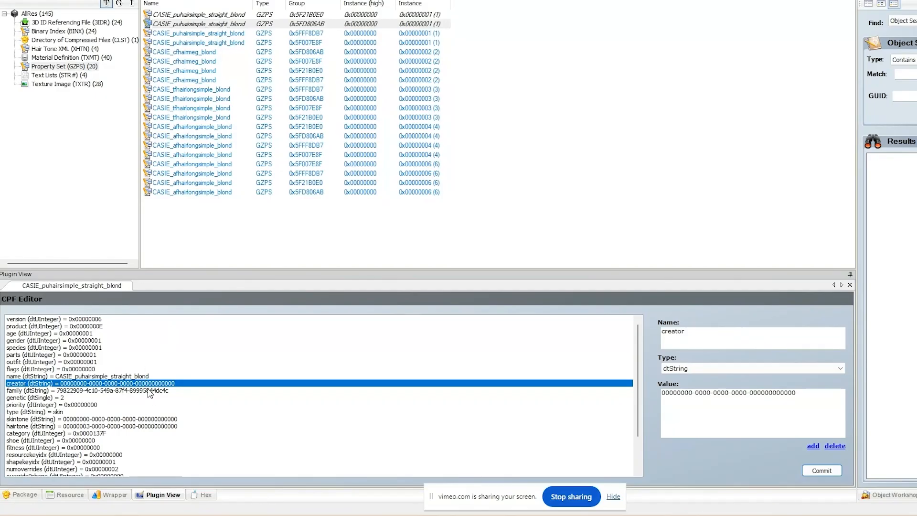
left_click(398, 427)
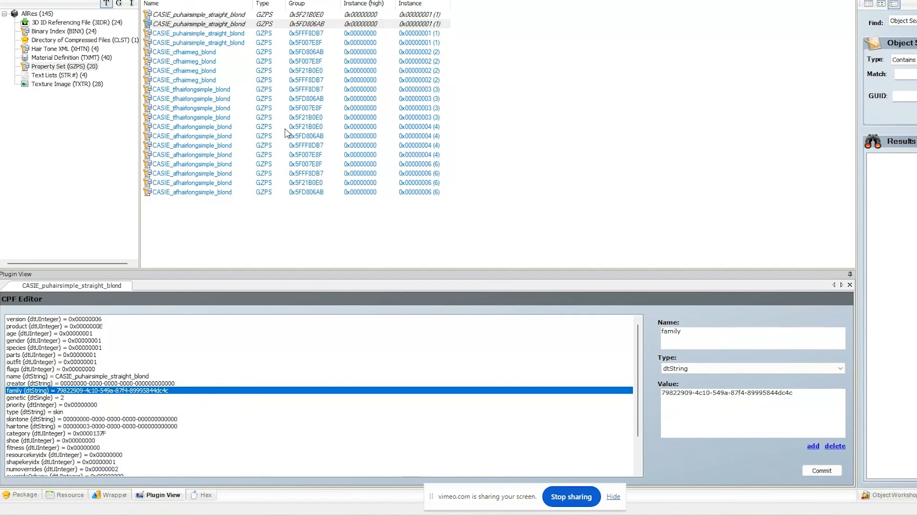
left_click(219, 32)
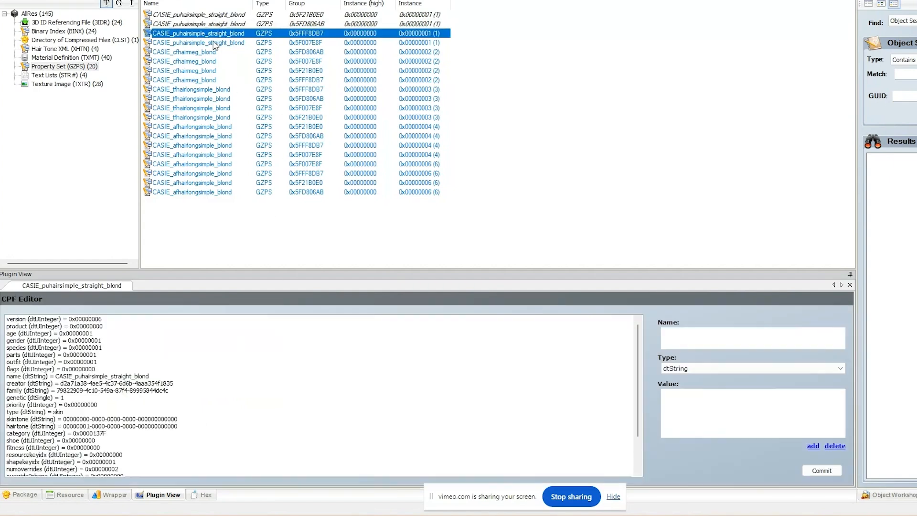
left_click(100, 328)
key("BackSpace")
type("E")
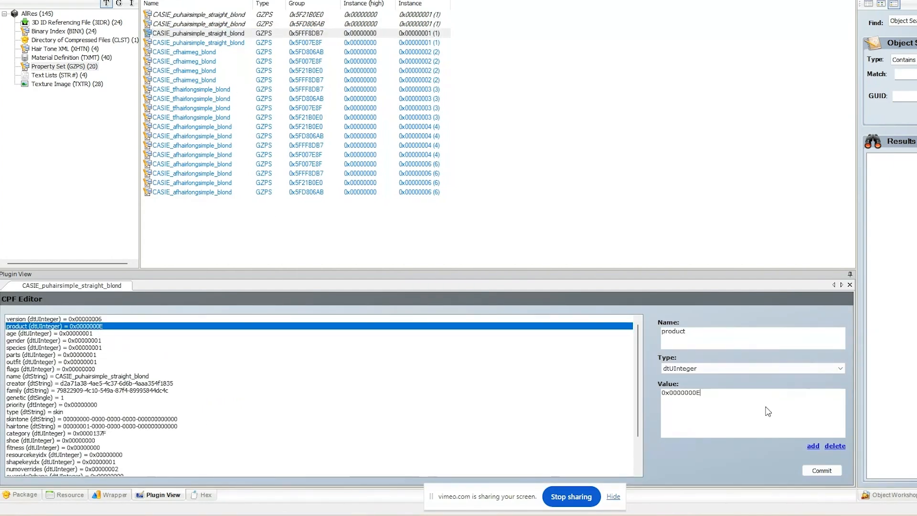
left_click(149, 383)
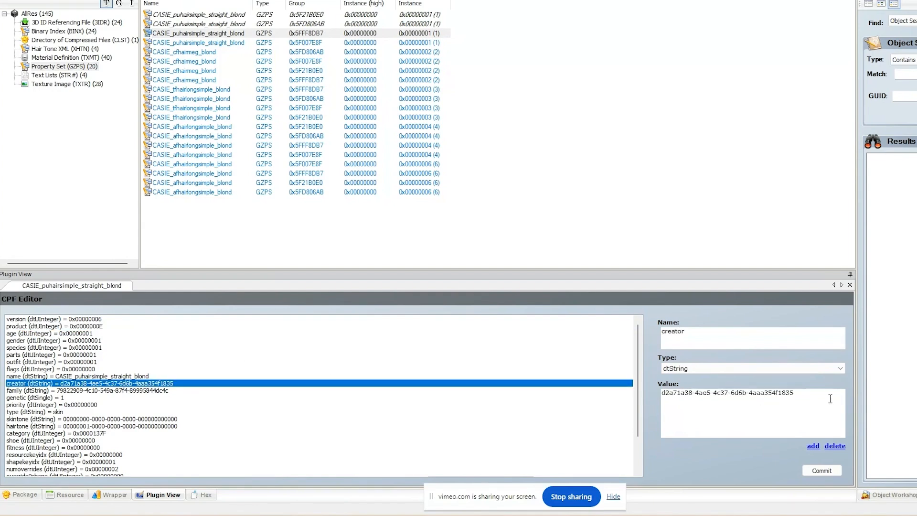
left_click_drag(831, 398, 642, 396)
key("ctrl+v")
left_click(821, 471)
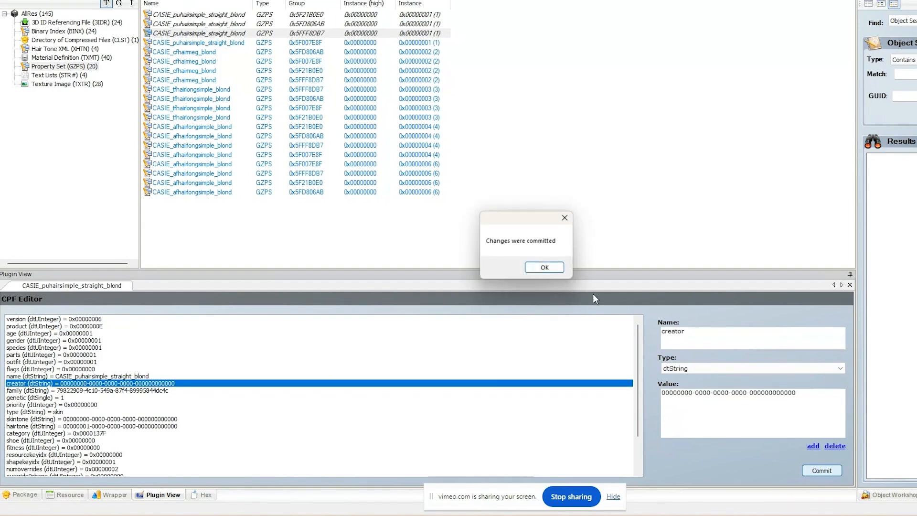
left_click(545, 268)
left_click(210, 43)
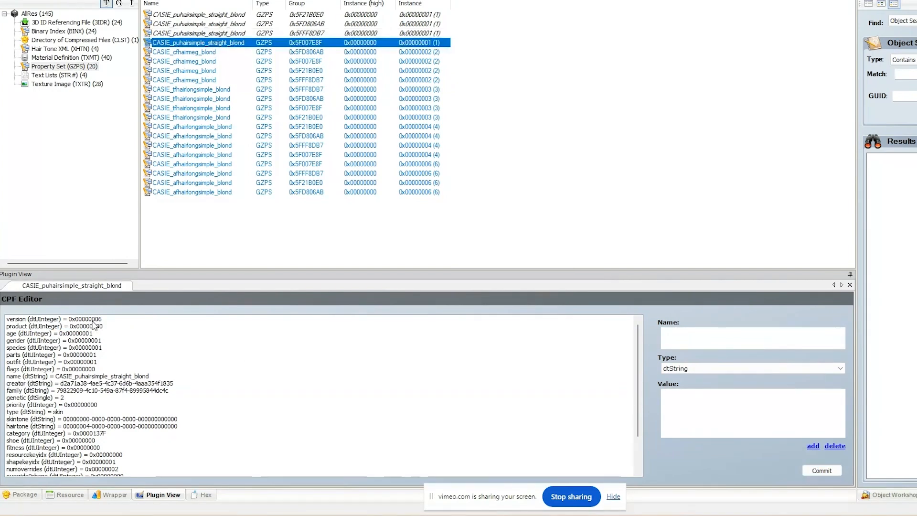
left_click(95, 326)
left_click(730, 394)
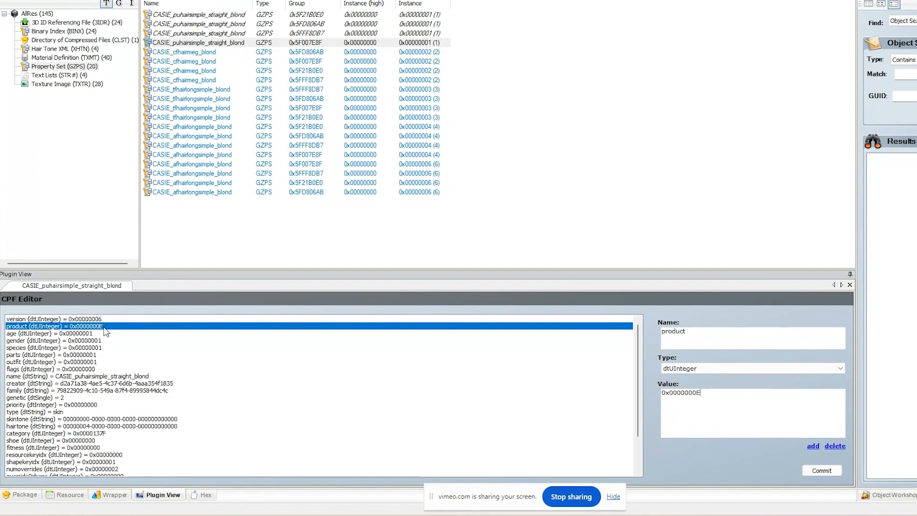
left_click(149, 384)
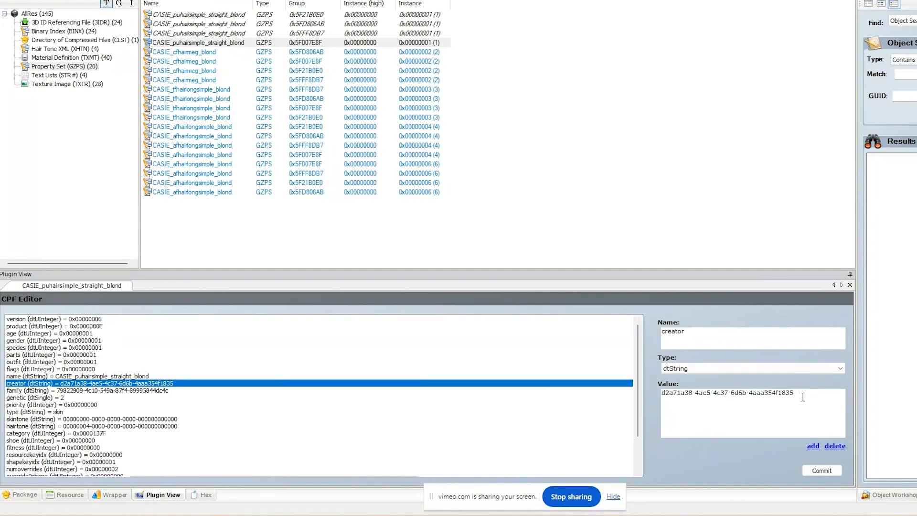
left_click_drag(802, 397, 640, 383)
key("ctrl+v")
left_click(817, 472)
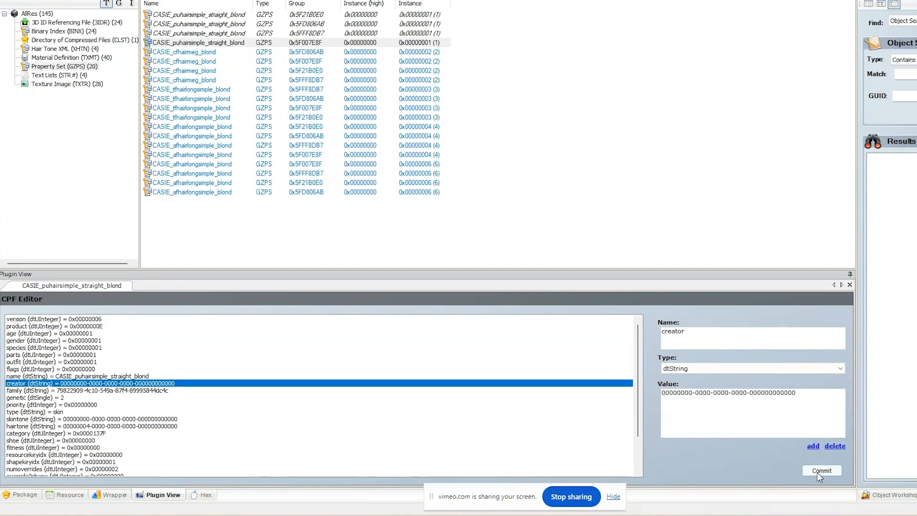
left_click(539, 272)
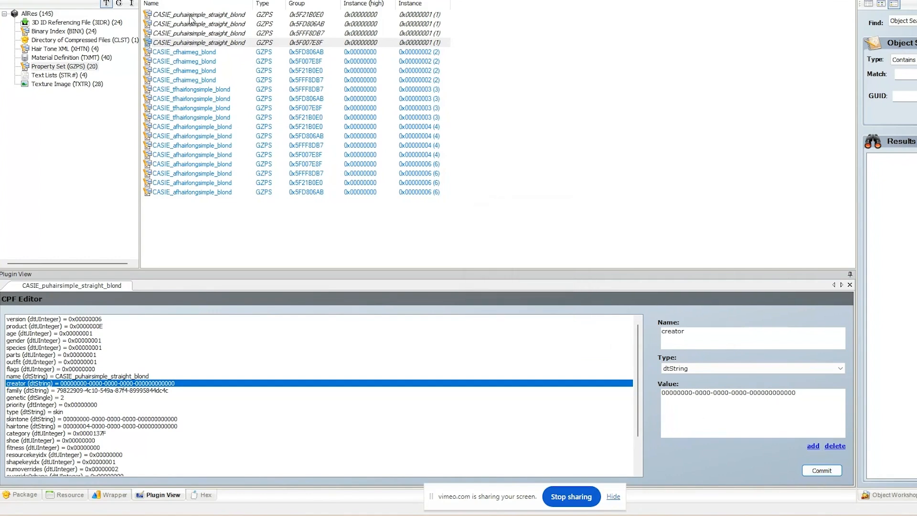
left_click(190, 51)
left_click(117, 384)
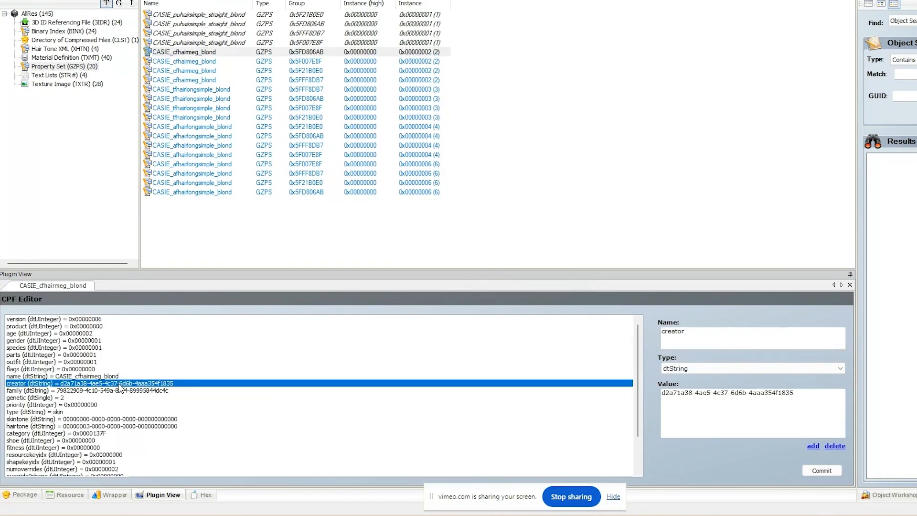
left_click(105, 327)
left_click(752, 403)
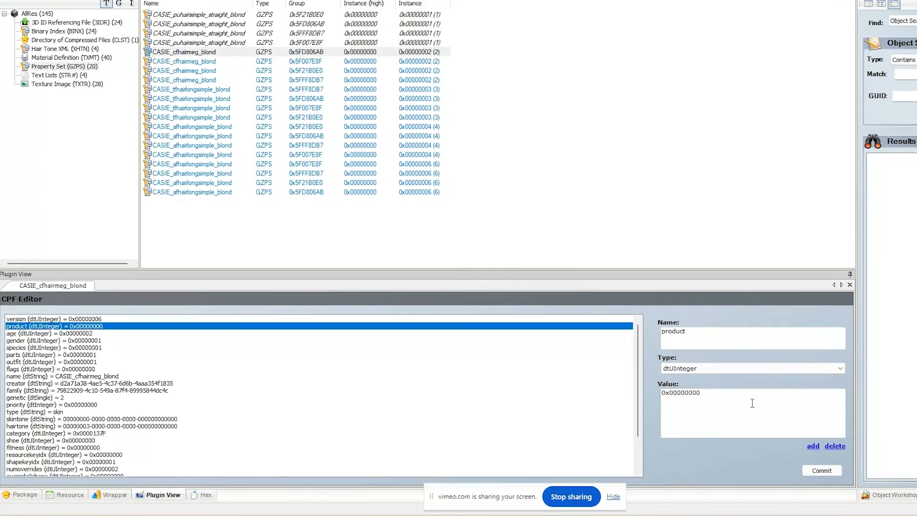
key("BackSpace")
type("E")
left_click(171, 383)
key("ctrl+v")
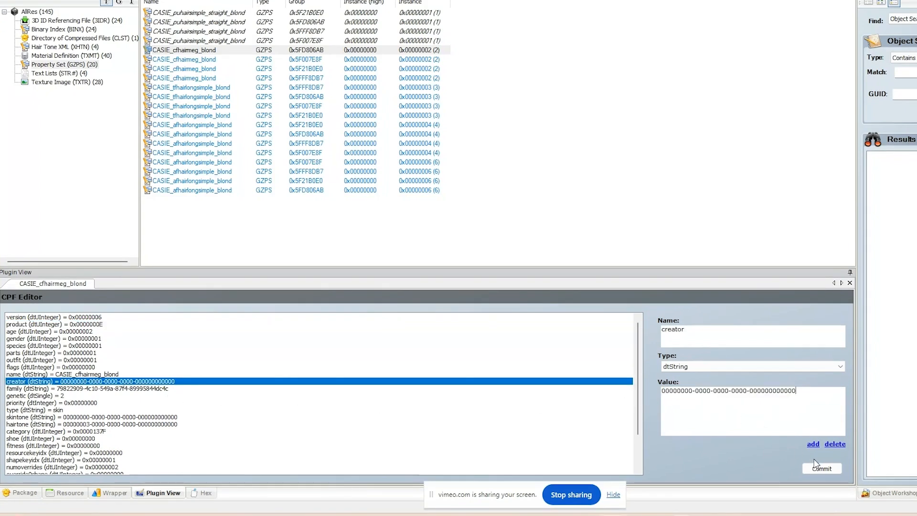
left_click(822, 470)
left_click(542, 266)
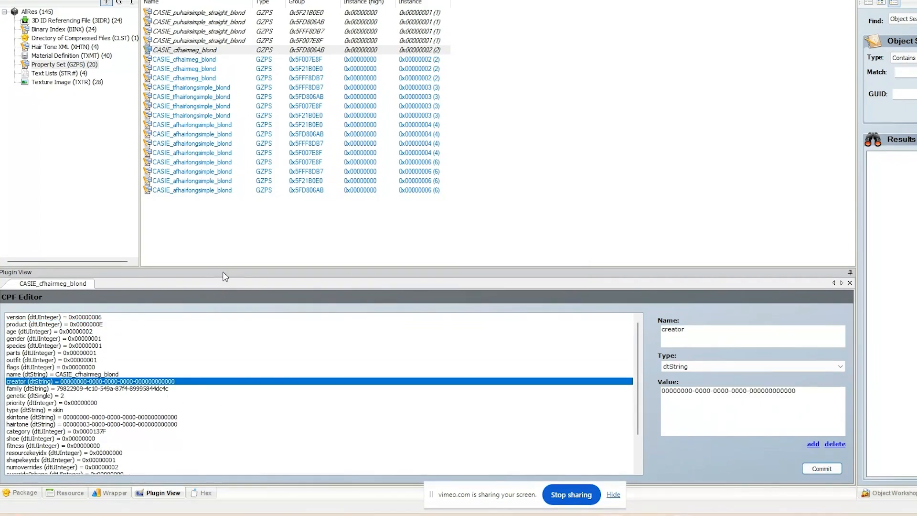
Open the product value in the CASIE_cfhairmeg_blond property set of group 0x5F007E8F.
left_click(196, 60)
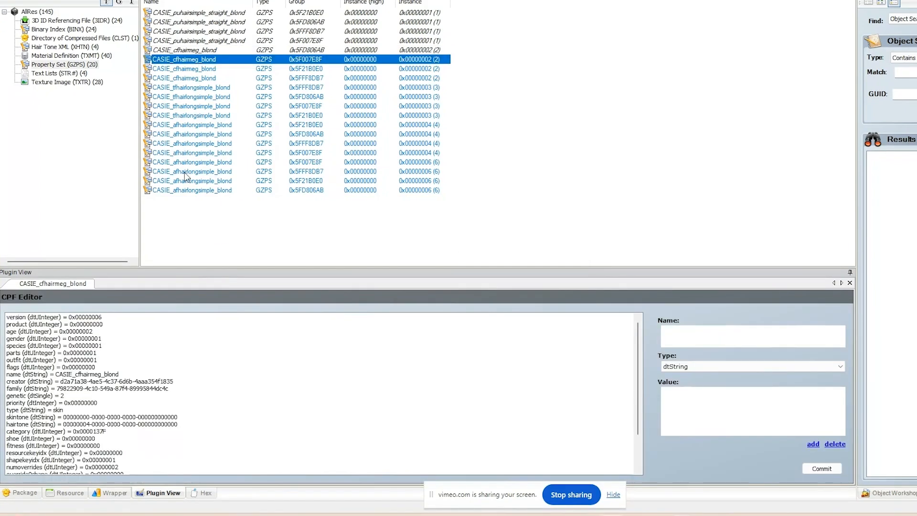
left_click(97, 325)
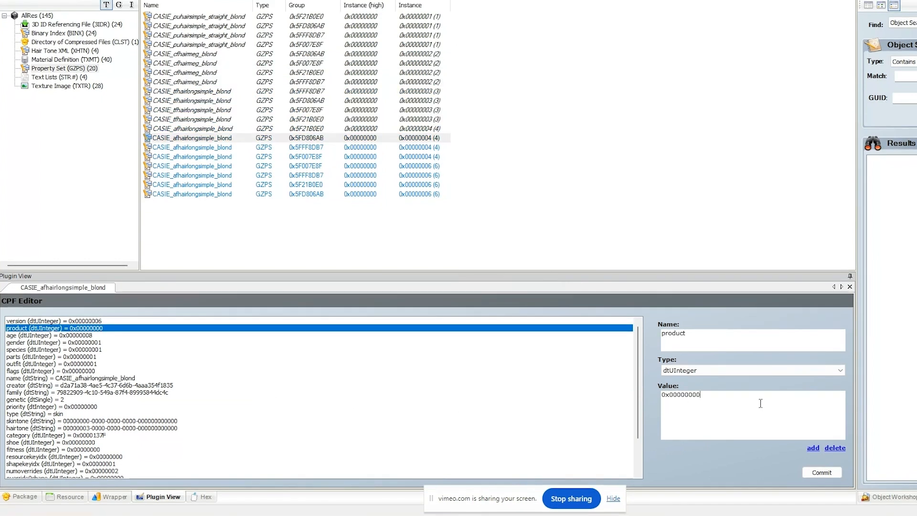
left_click(133, 385)
left_click_drag(805, 402, 644, 410)
key("ctrl+v")
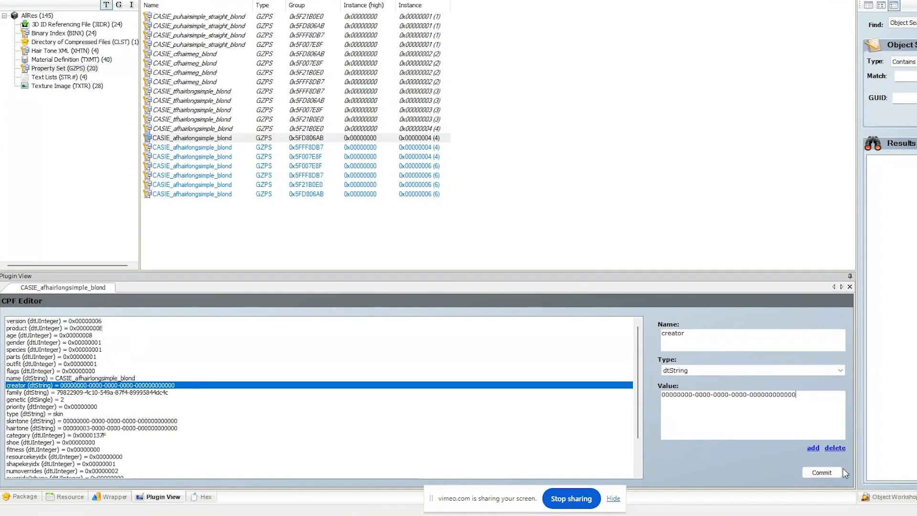
left_click(821, 472)
left_click(532, 272)
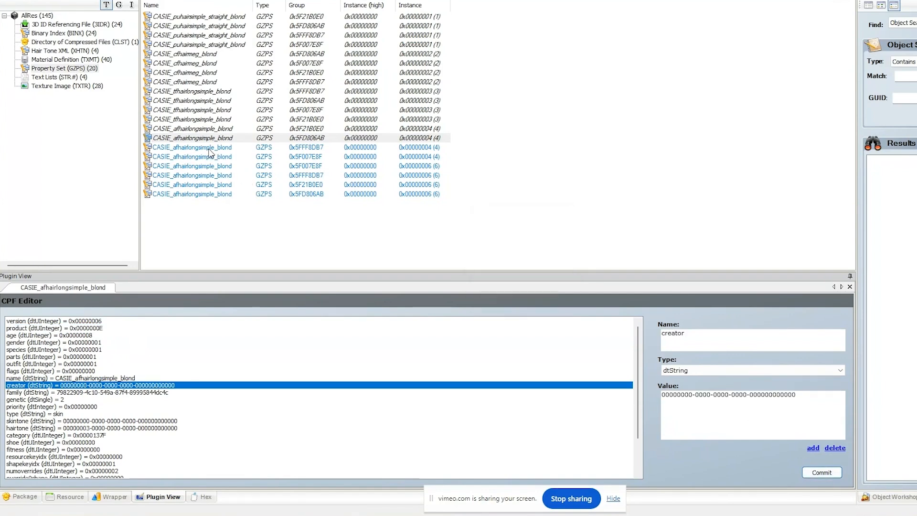
left_click(209, 148)
left_click(101, 329)
left_click(738, 406)
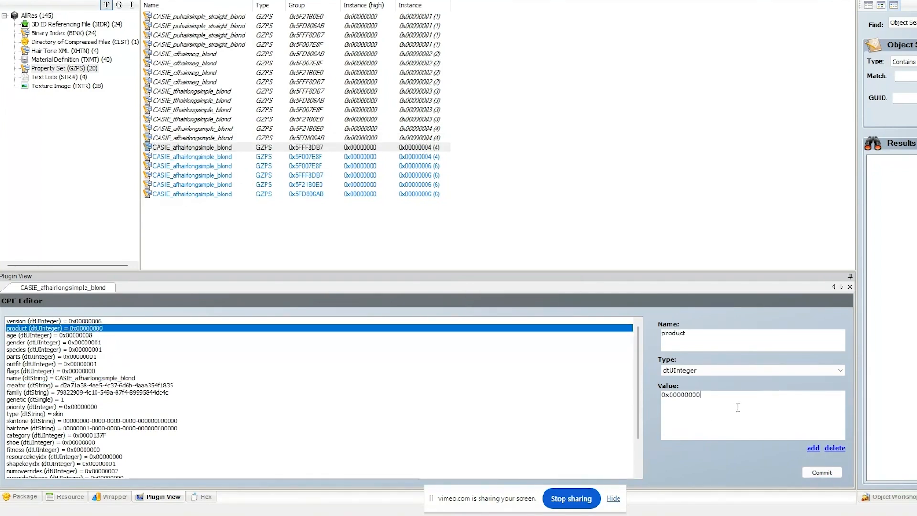
key("BackSpace")
type("E")
left_click(150, 386)
left_click(677, 412)
key("ctrl+a")
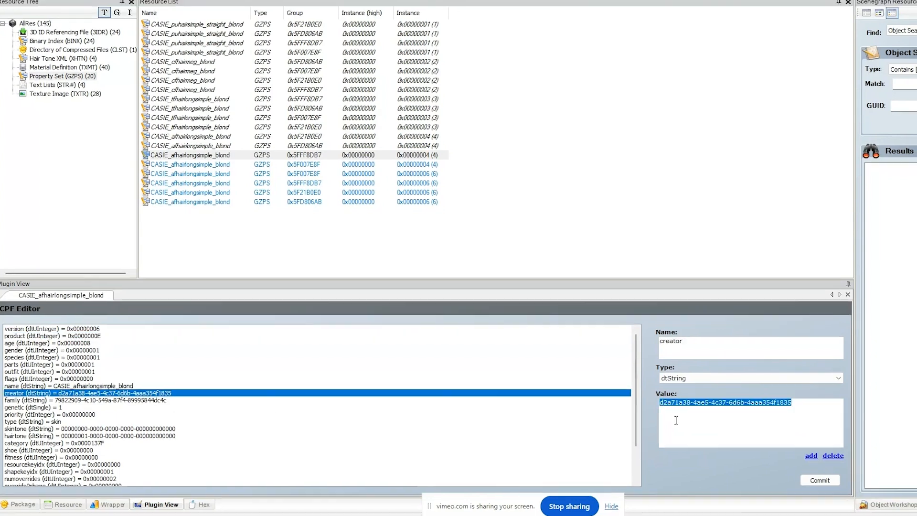
key("ctrl+v")
left_click(816, 470)
left_click(543, 278)
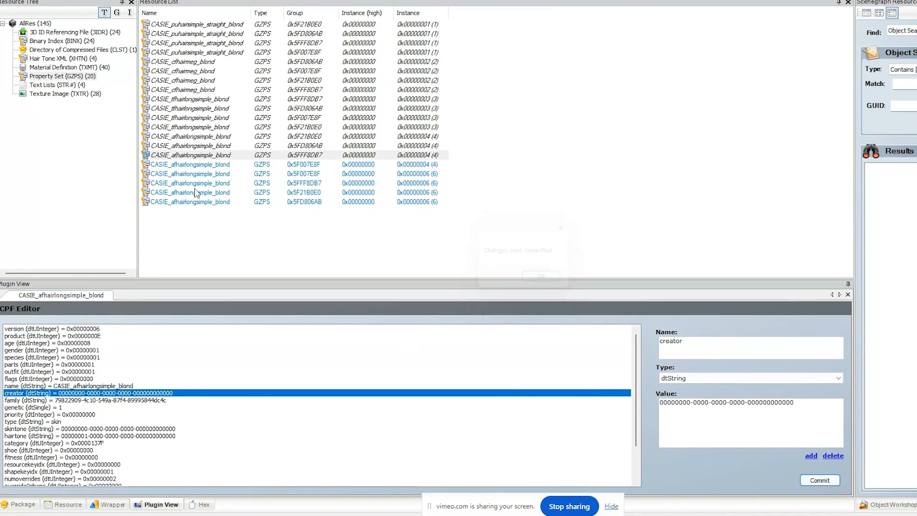
left_click(194, 164)
left_click(101, 339)
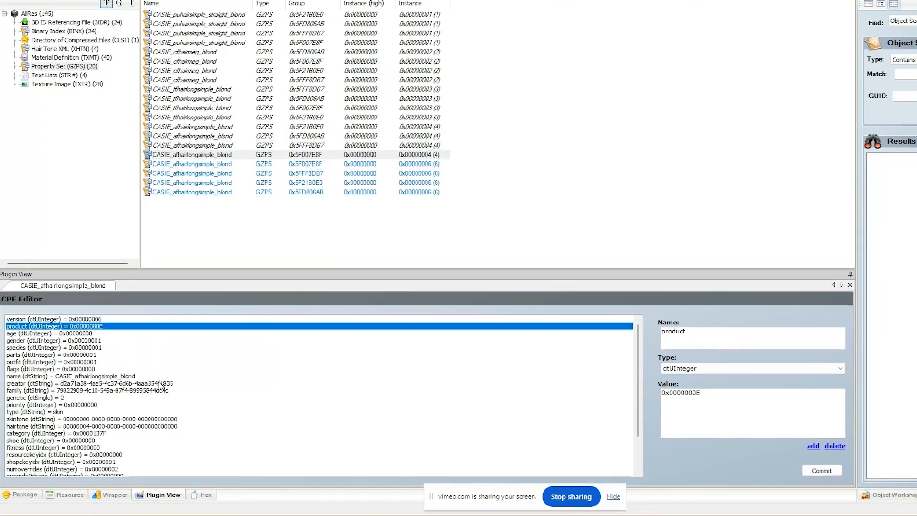
left_click(158, 393)
double_click(763, 401)
key("ctrl+a")
key("ctrl+v")
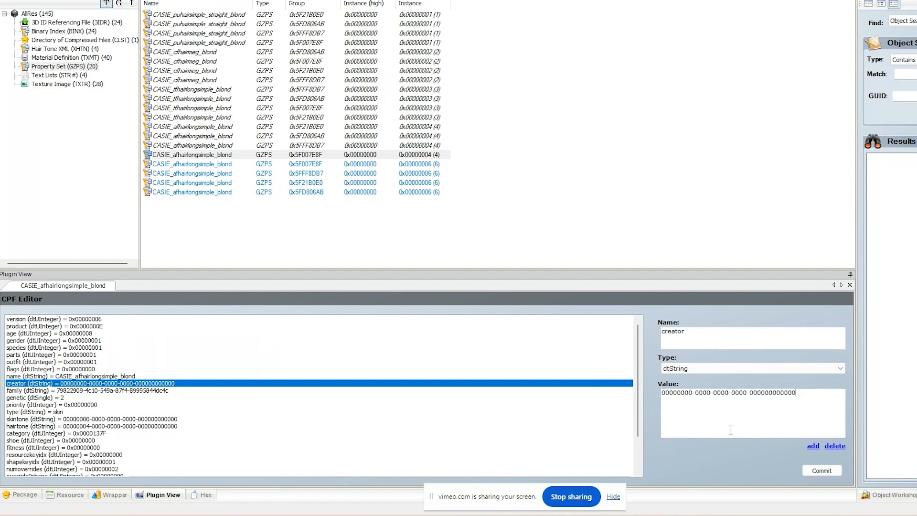
left_click(812, 471)
left_click(547, 268)
left_click(203, 164)
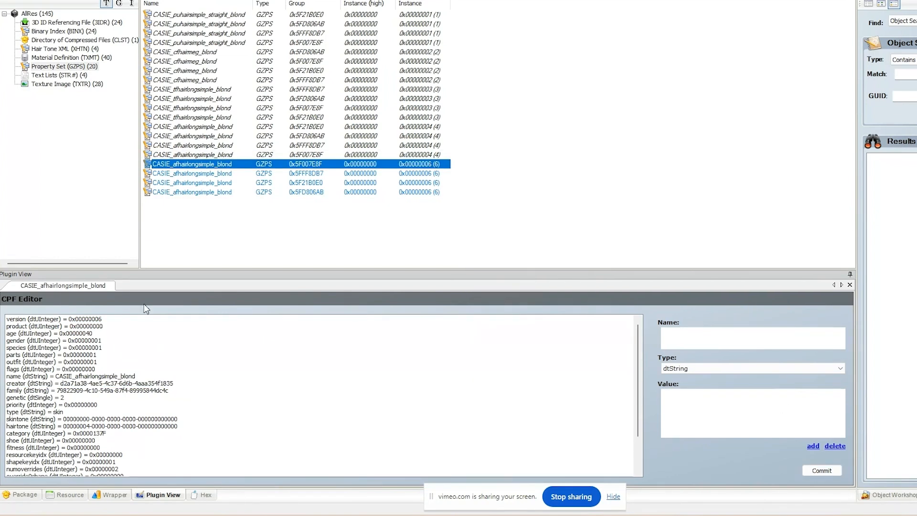
left_click(101, 327)
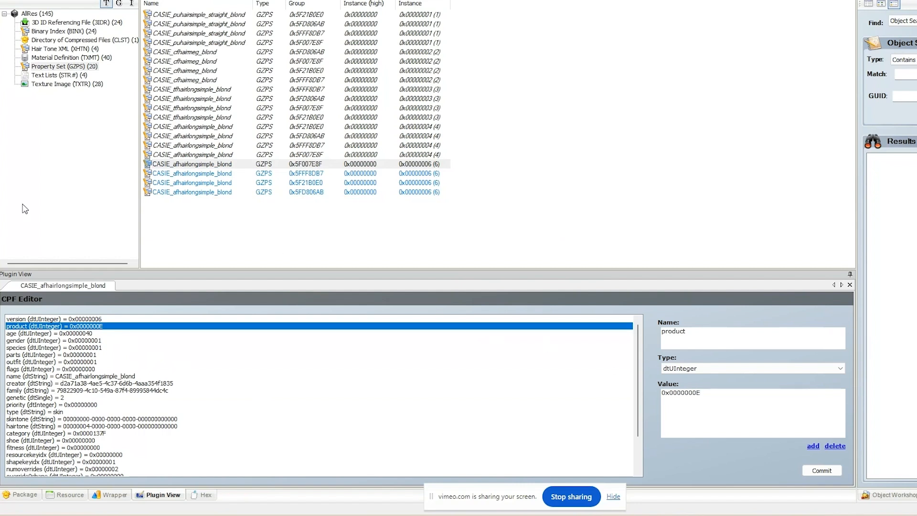
left_click(200, 384)
left_click_drag(821, 397, 616, 369)
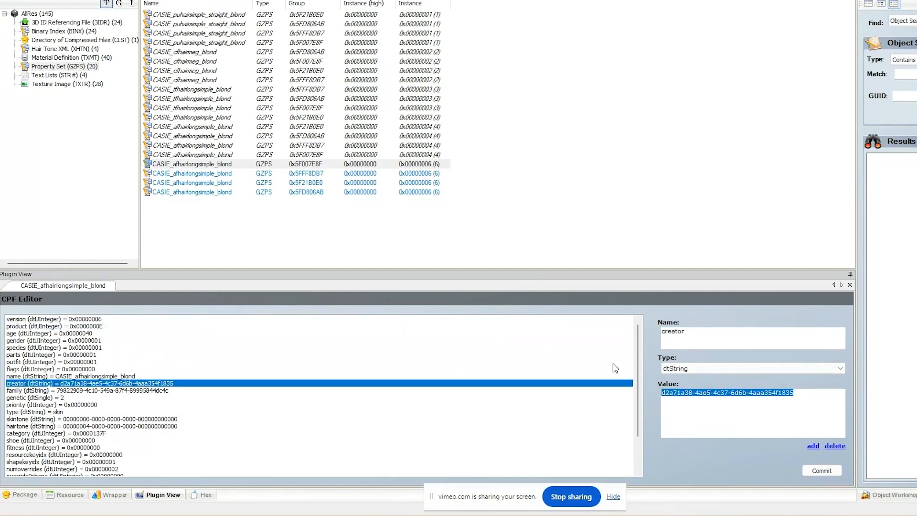
key("ctrl+v")
left_click(826, 472)
left_click(566, 268)
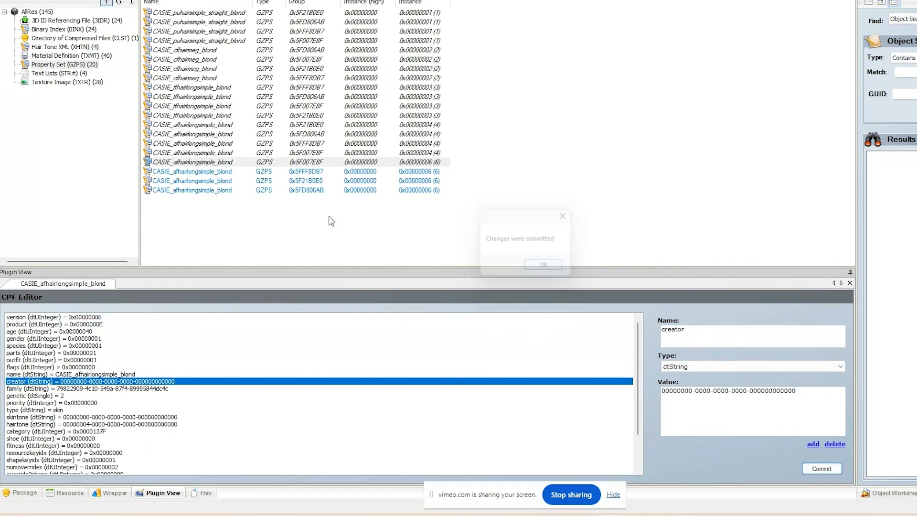
left_click(215, 173)
left_click(105, 324)
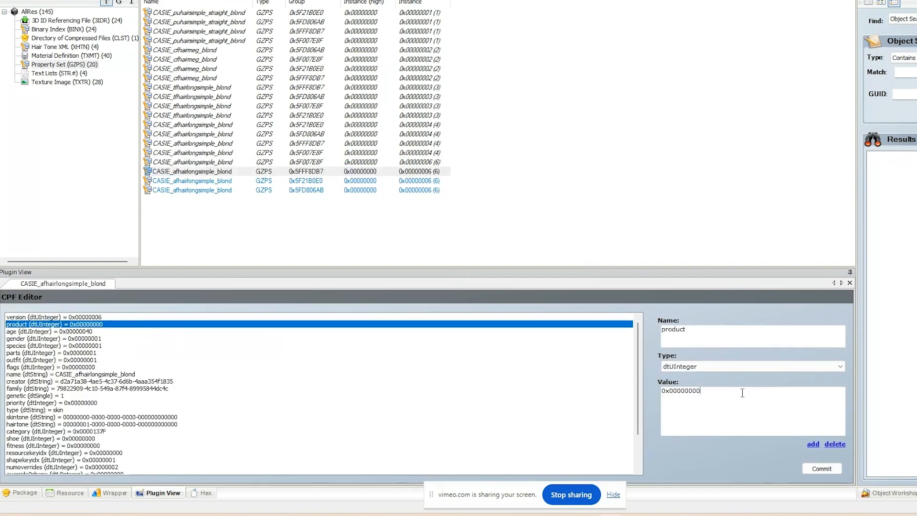
key("BackSpace")
type("E")
left_click(196, 382)
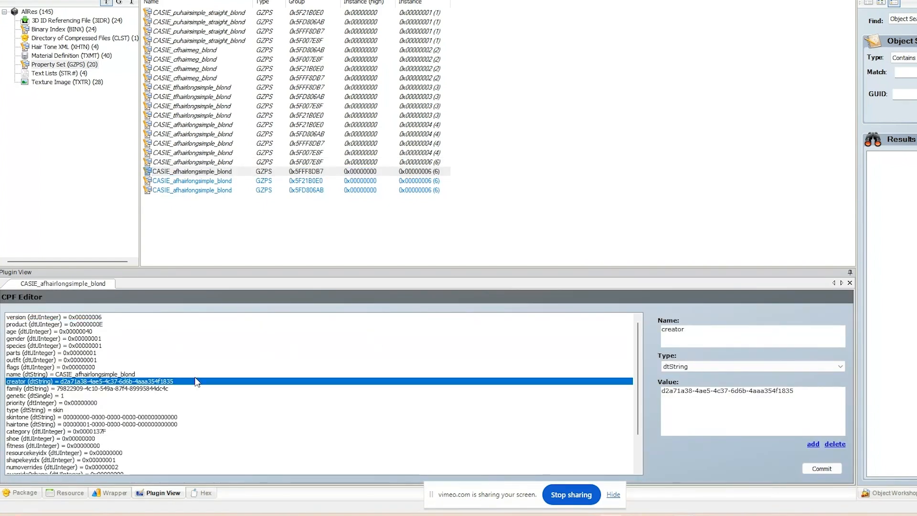
left_click_drag(815, 393, 662, 391)
key("ctrl+v")
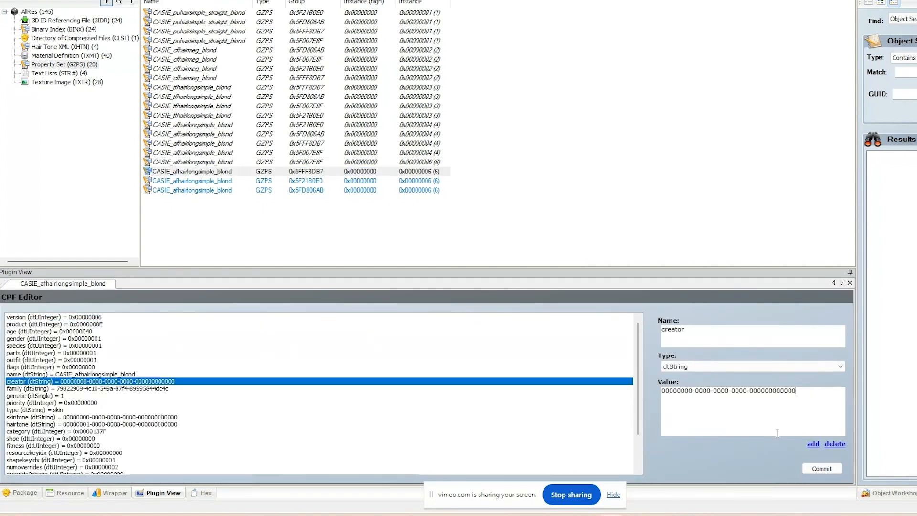
left_click(820, 469)
left_click(545, 266)
left_click(215, 181)
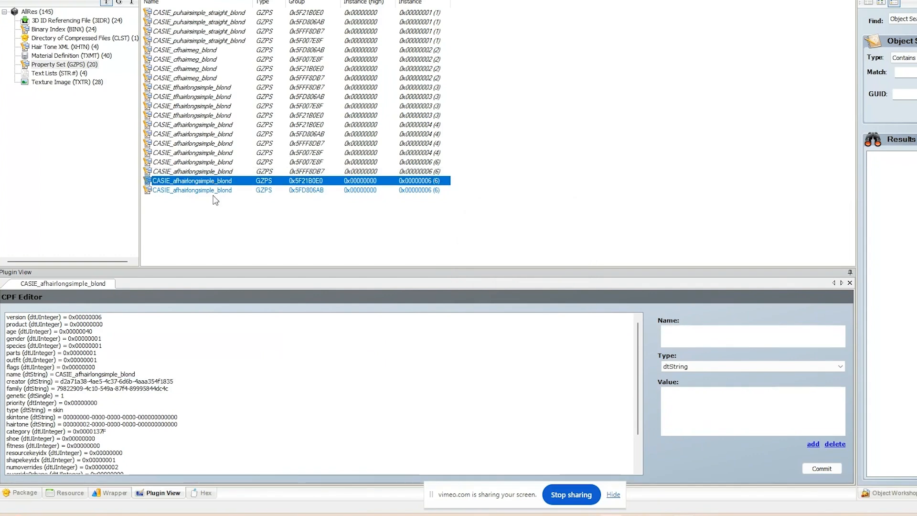
left_click(97, 325)
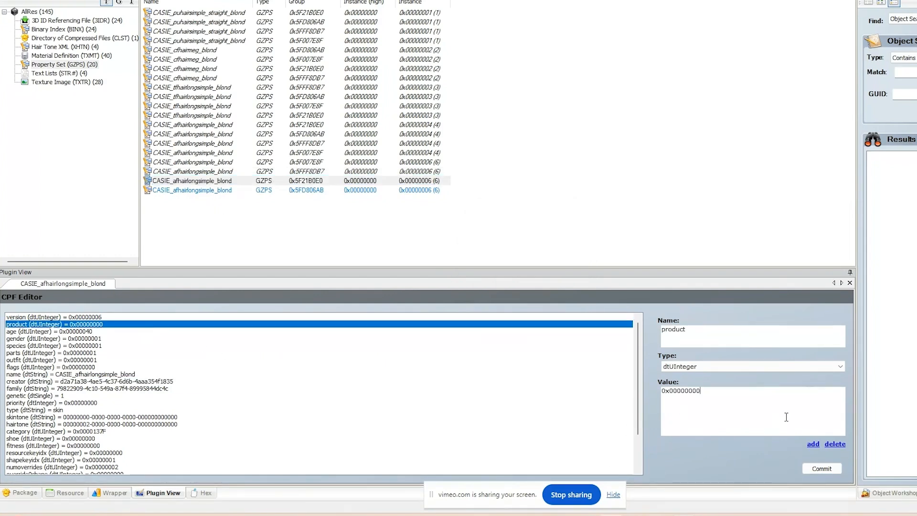
left_click(240, 380)
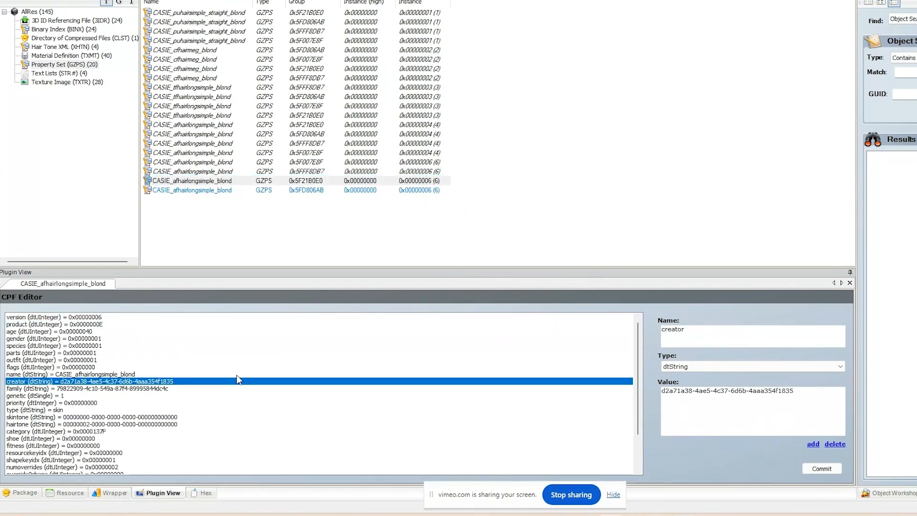
key("Tab")
key("ctrl+v")
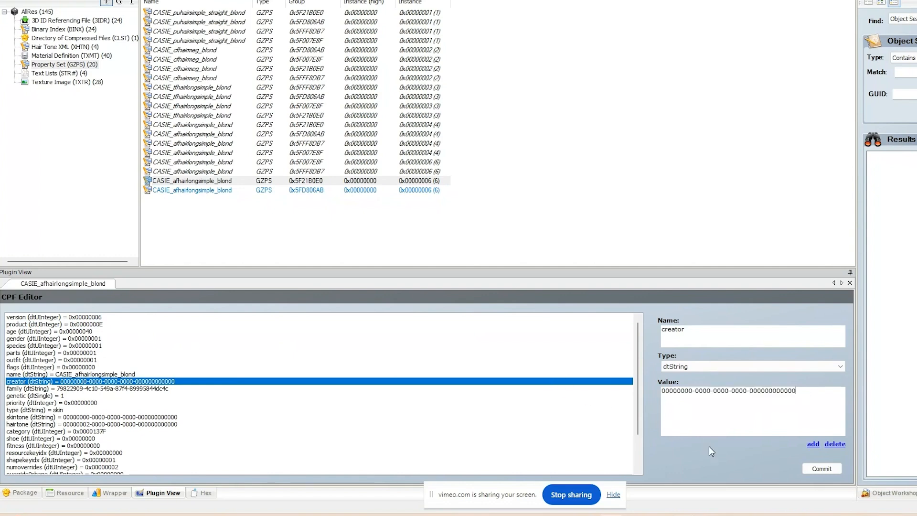
left_click(813, 470)
left_click(546, 264)
left_click(200, 190)
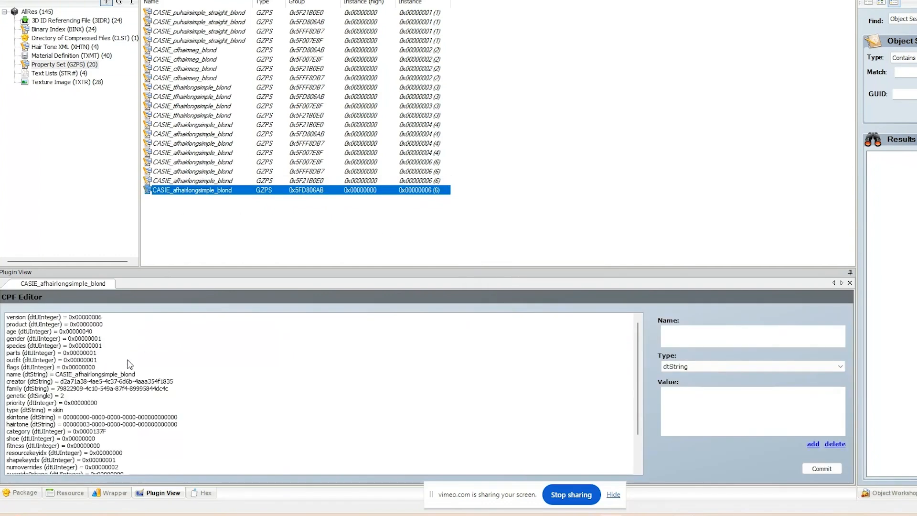
left_click(98, 324)
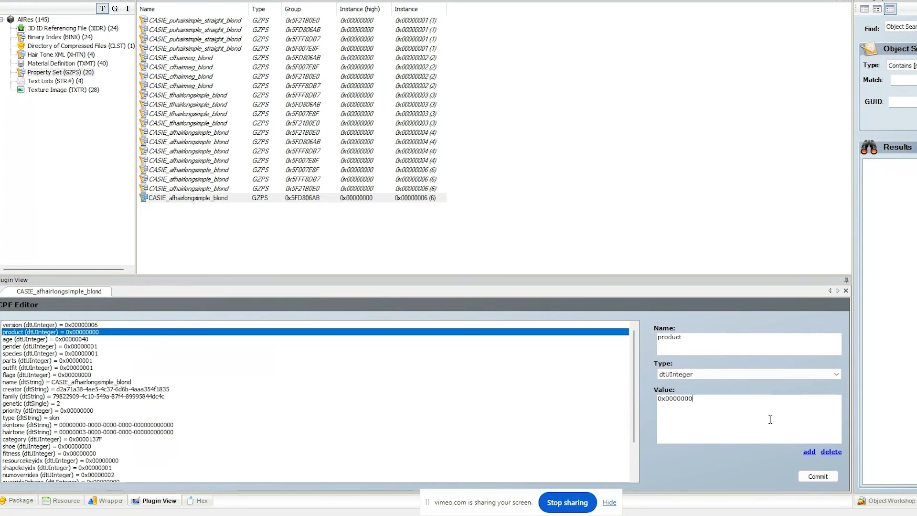
type("E")
left_click(152, 389)
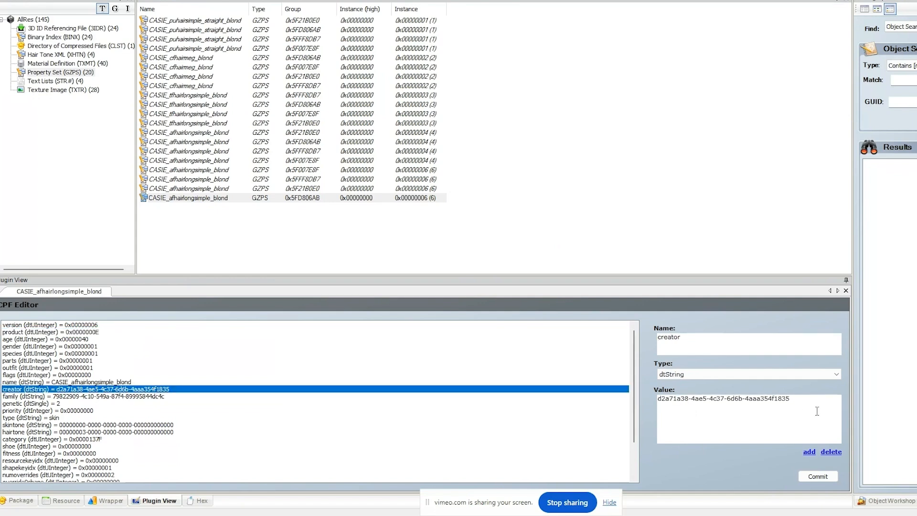
left_click_drag(817, 411, 657, 406)
key("ctrl+v")
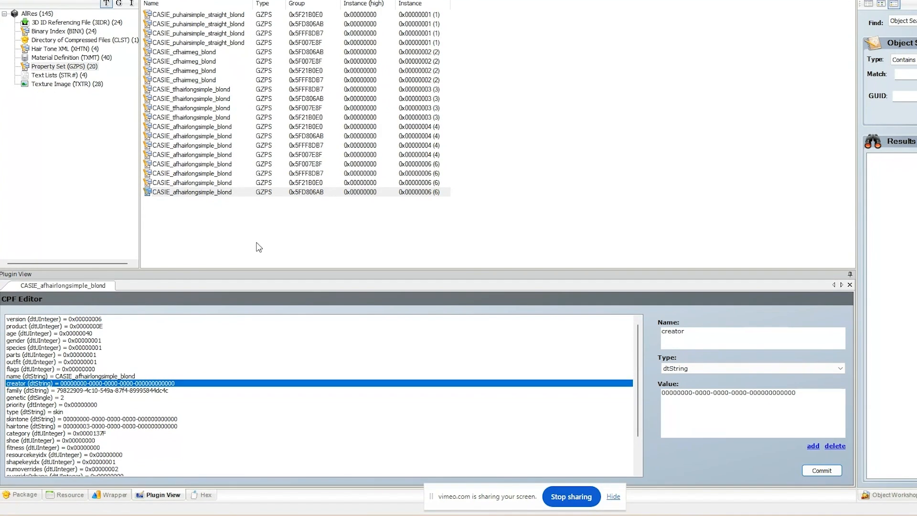
Copy the family value from the efhairgypsy_EP7_grey property set in the grey hair package.
left_click_drag(189, 1, 259, 210)
left_click(189, 21)
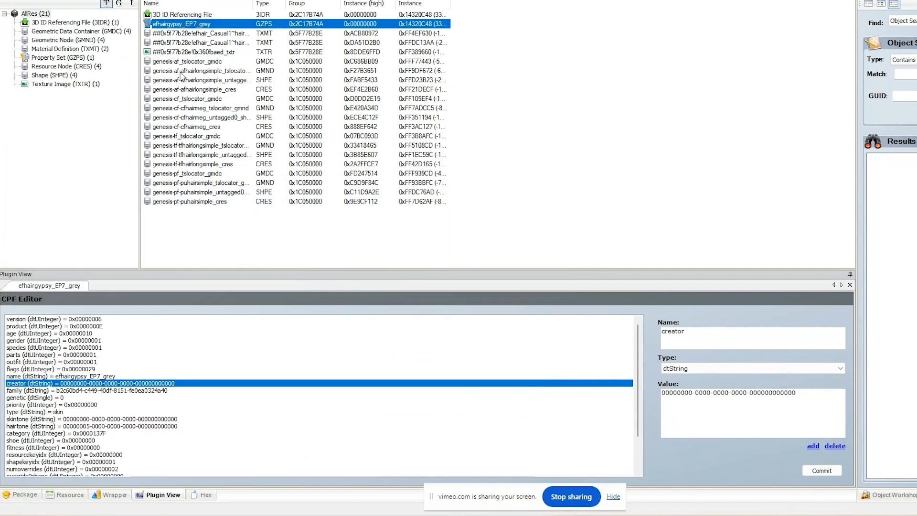
left_click(133, 391)
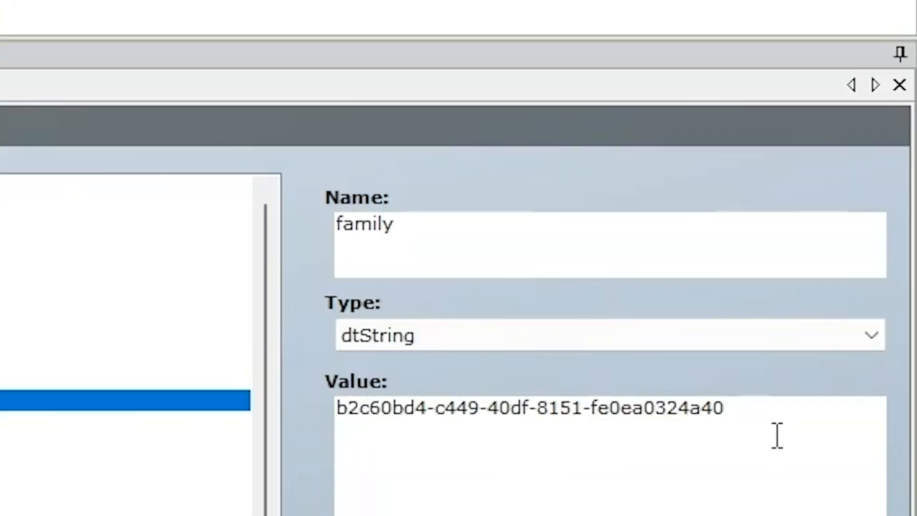
left_click_drag(808, 402, 638, 395)
key("ctrl+c")
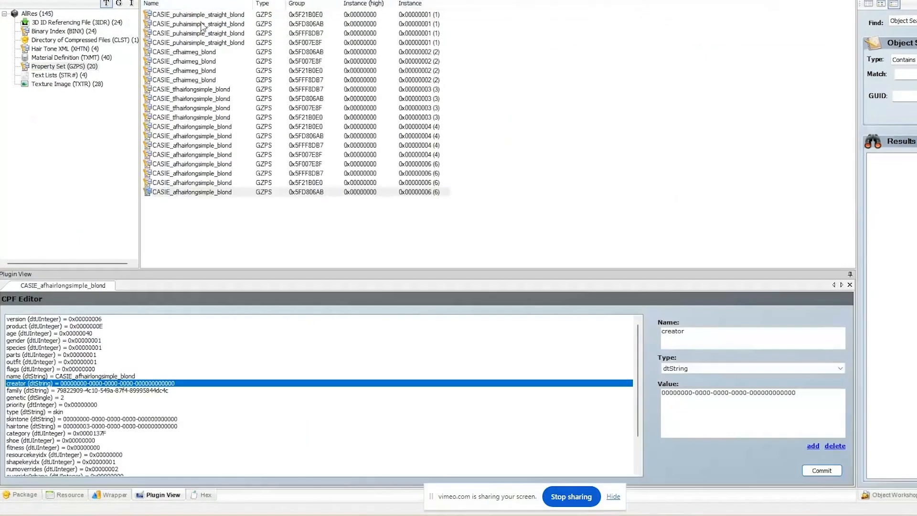
Set family to b2c60bd4-c449-40df-8151-fe0ea0324a40 in CASIE_puhairsimple_straight_blond of group 0x5F21B0E0 in the four-color package, and commit.
left_click(201, 14)
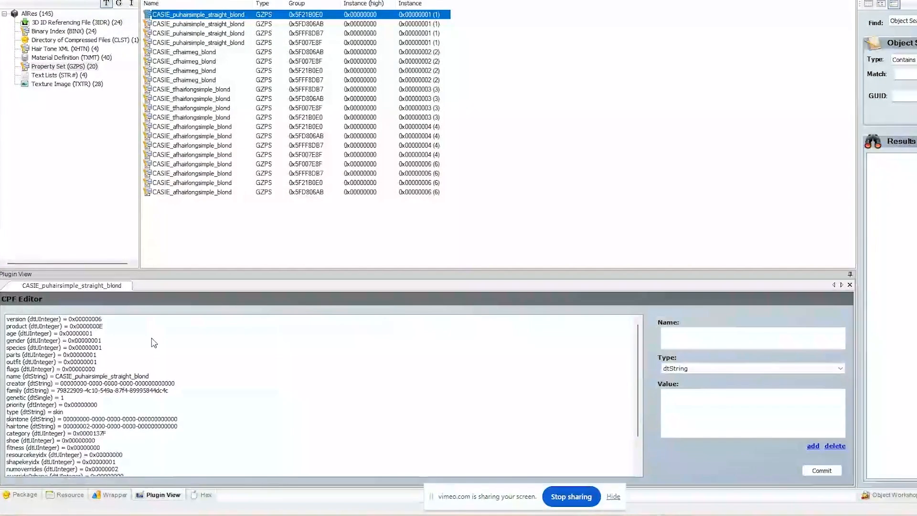
left_click(138, 391)
left_click_drag(822, 404, 609, 400)
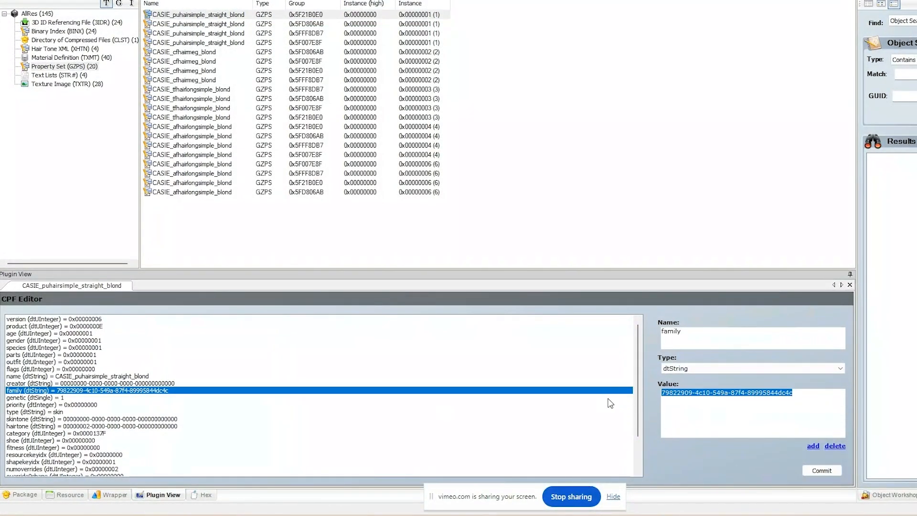
key("ctrl+v")
left_click(821, 470)
left_click(546, 268)
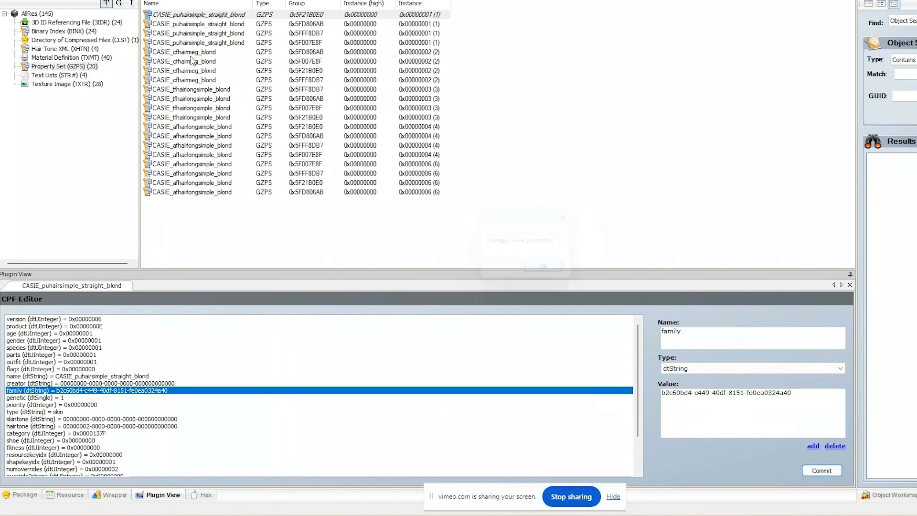
Set family to b2c60bd4-c449-40df-8151-fe0ea0324a40 in CASIE_puhairsimple_straight_blond of group 0x5FD806AB, instance 0x00000001, and commit.
left_click(178, 25)
left_click(128, 391)
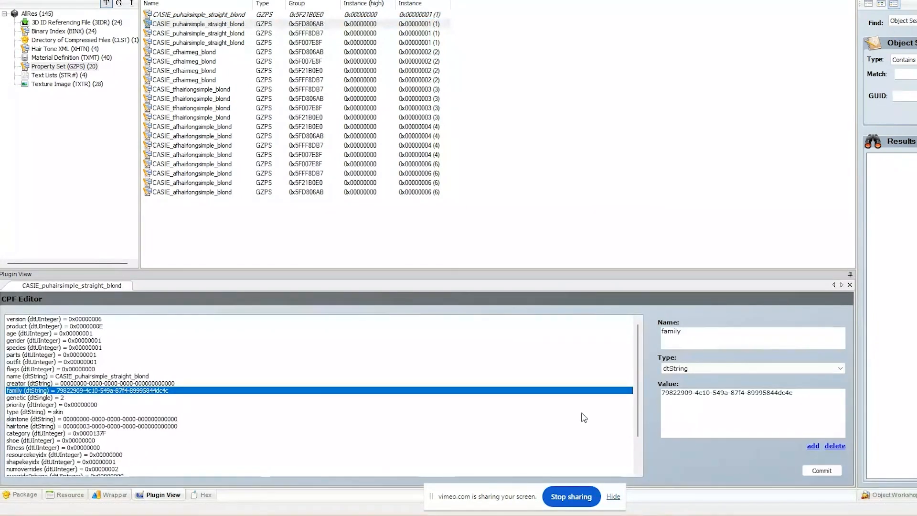
left_click_drag(802, 410, 607, 391)
key("ctrl+v")
left_click(821, 470)
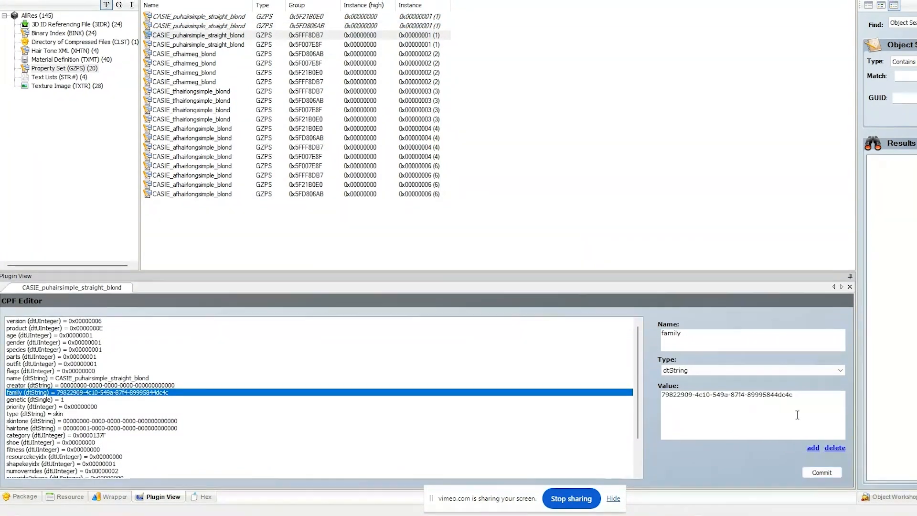
Set family to b2c60bd4-c449-40df-8151-fe0ea0324a40 in CASIE_puhairsimple_straight_blond of group 0x5FFF8DB7, instance 0x00000001, and commit.
left_click_drag(802, 409, 607, 391)
key("ctrl+v")
left_click(812, 473)
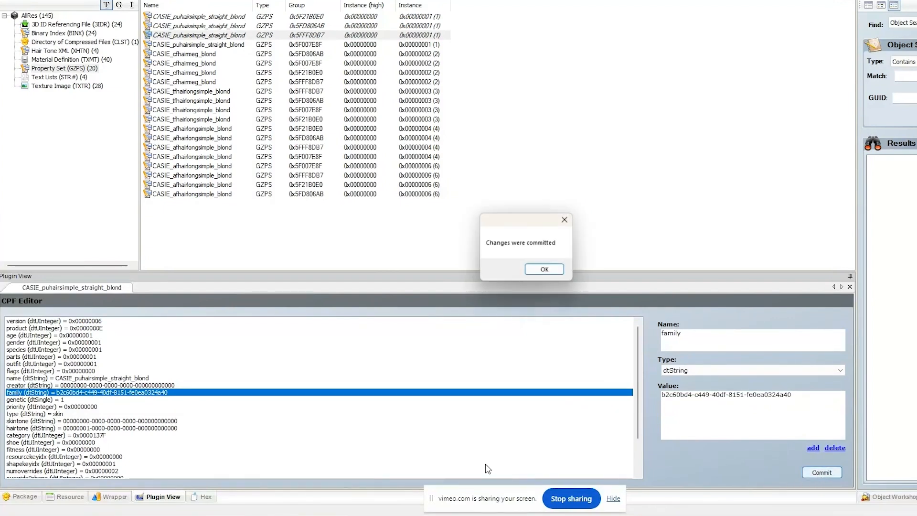
left_click(544, 268)
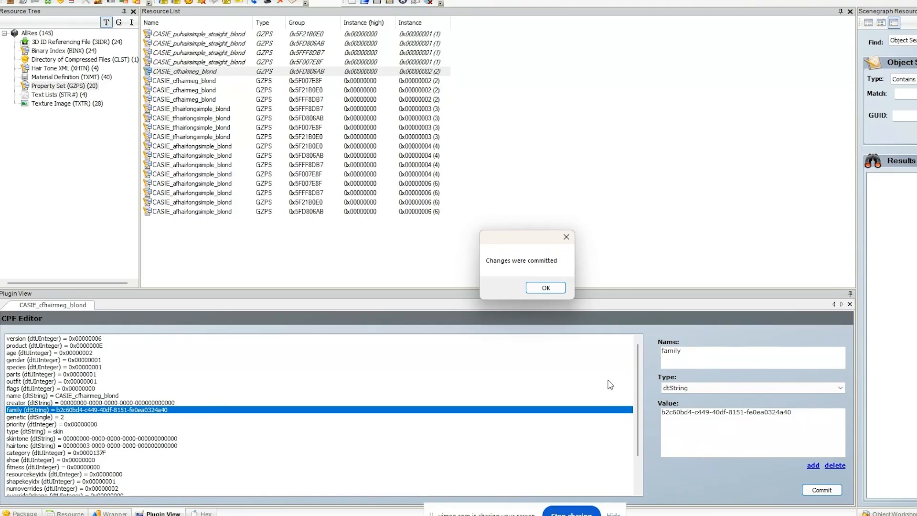
Set family to b2c60bd4-c449-40df-8151-fe0ea0324a40 in CASIE_cfhairmeg_blond of group 0x5F21B0E0, instance 0x00000002, and commit.
left_click(564, 292)
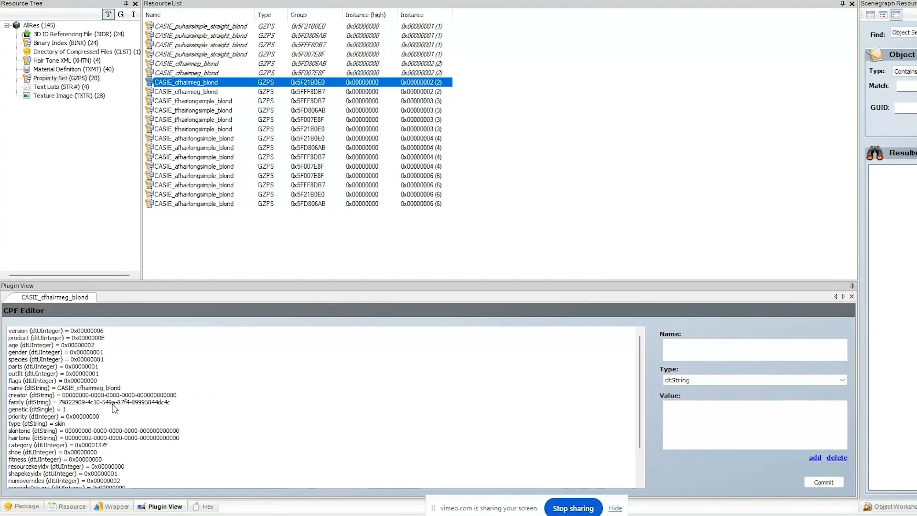
left_click(629, 409)
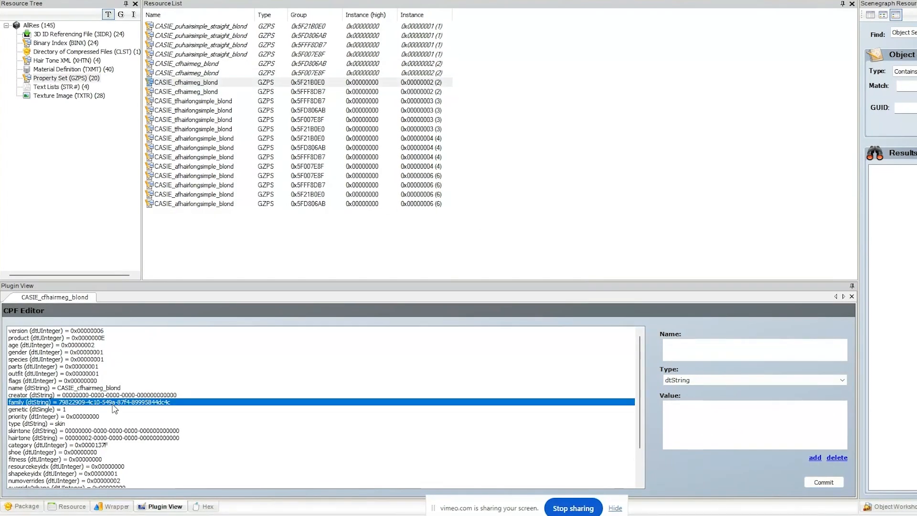
left_click_drag(792, 412, 695, 411)
left_click(817, 412)
key("ctrl+a")
key("ctrl+v")
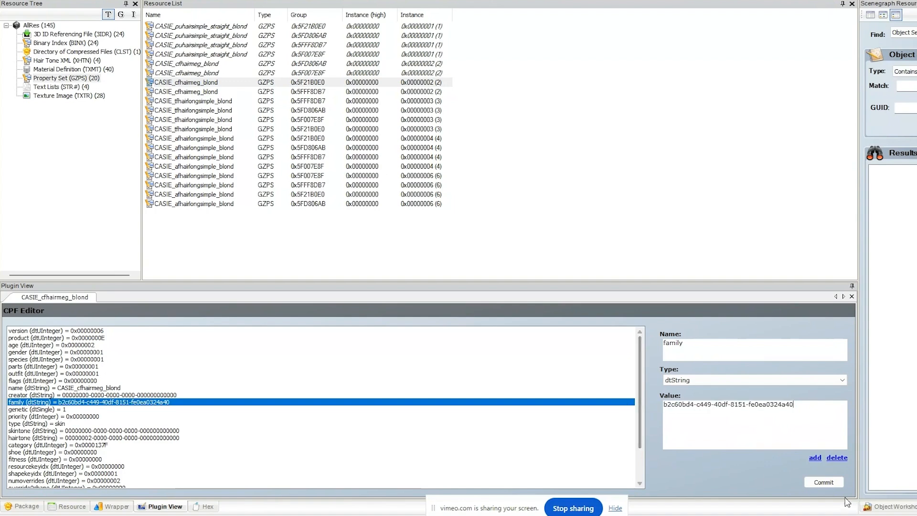
left_click(824, 482)
left_click(543, 280)
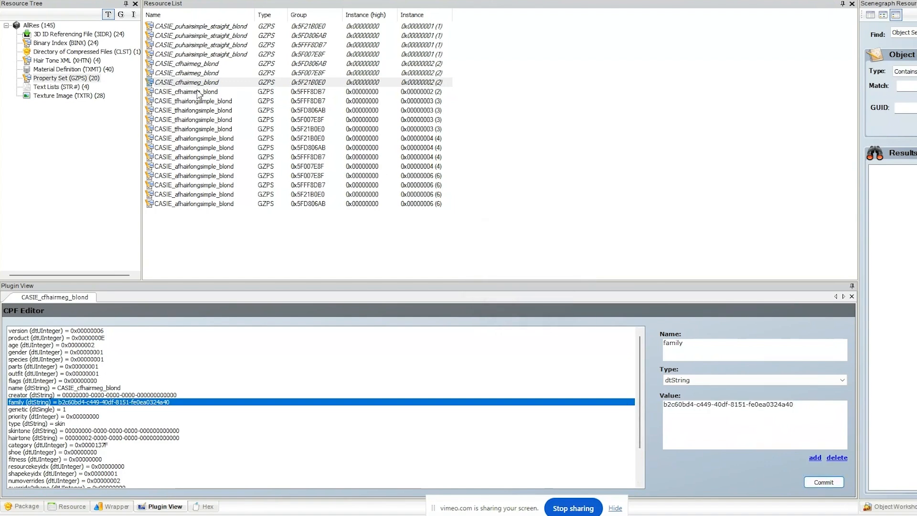
Set family to b2c60bd4-c449-40df-8151-fe0ea0324a40 in CASIE_cfhairmeg_blond of group 0x5FFF8DB7, instance 0x00000002, and commit.
left_click(198, 92)
left_click(194, 402)
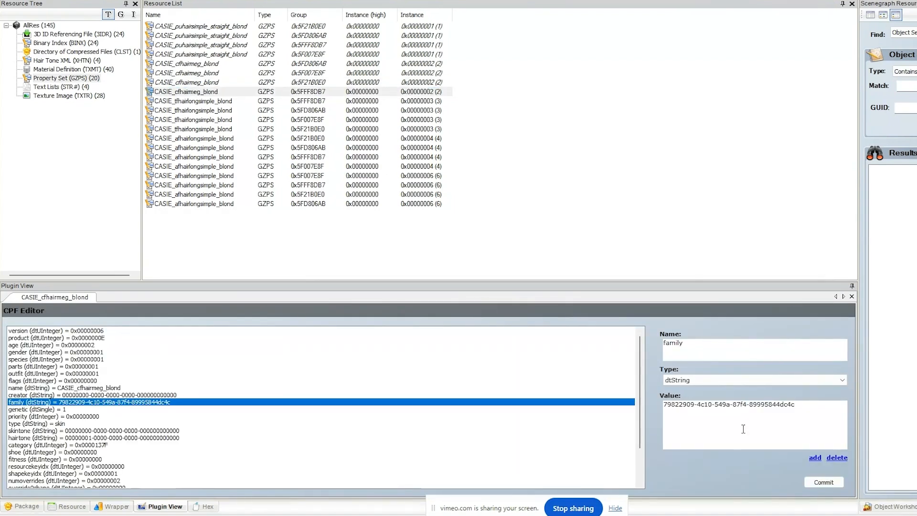
left_click(805, 411)
key("ctrl+a")
key("ctrl+v")
left_click(825, 483)
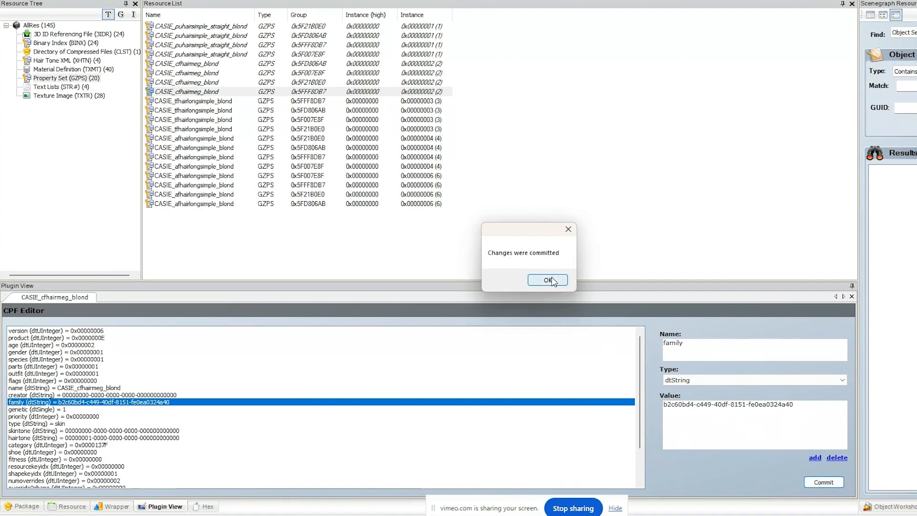
left_click(549, 280)
Set family to b2c60bd4-c449-40df-8151-fe0ea0324a40 in CASIE_tfhairlongsimple_blond of group 0x5FFF8DB7, instance 0x00000003, and commit.
left_click(220, 101)
left_click(137, 404)
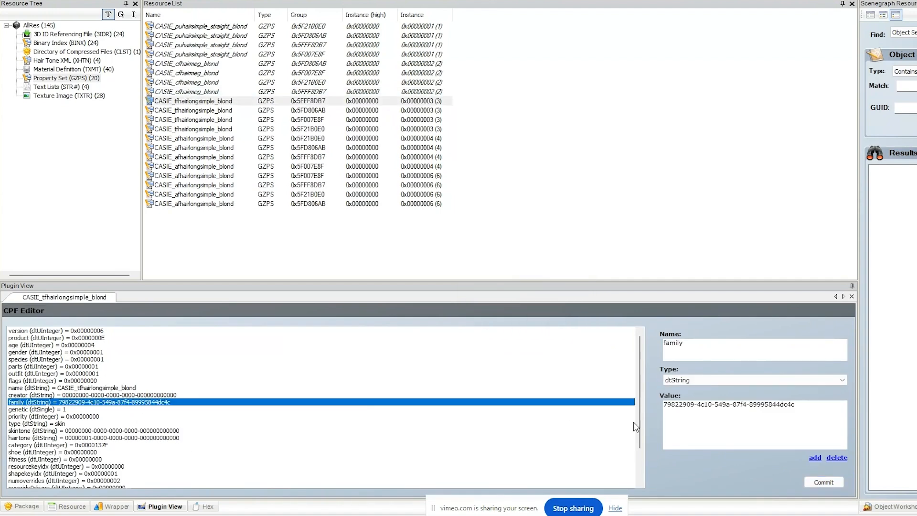
left_click(802, 409)
key("ctrl+a")
key("ctrl+v")
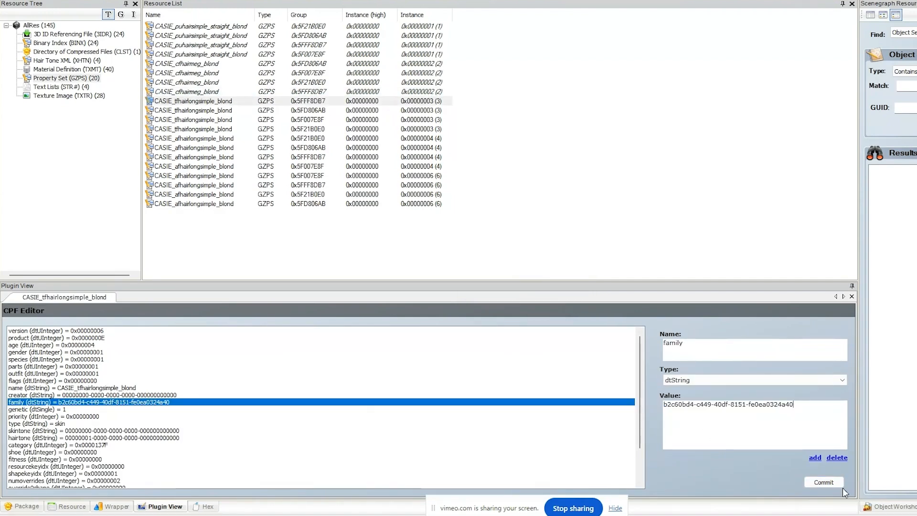
left_click(831, 482)
left_click(549, 280)
Set family to b2c60bd4-c449-40df-8151-fe0ea0324a40 in CASIE_tfhairlongsimple_blond of group 0x5FD806AB, instance 0x00000003, and commit.
left_click(220, 111)
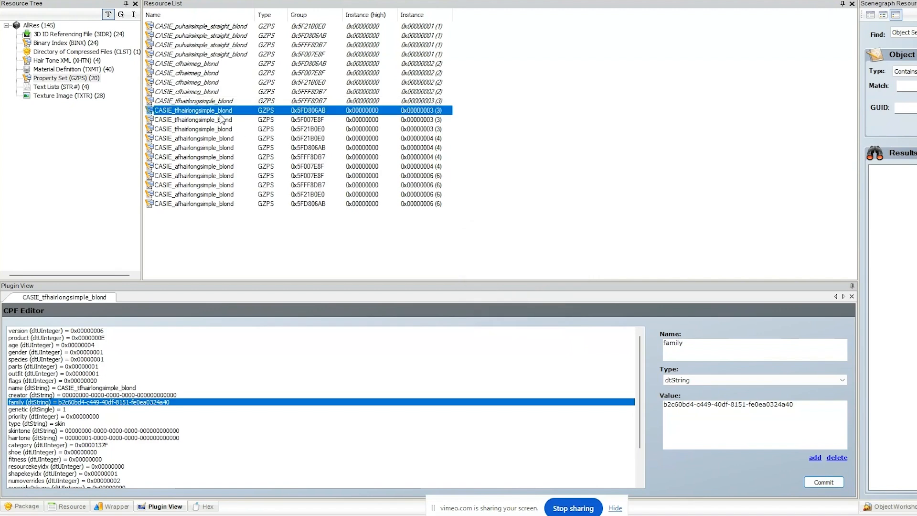
left_click(147, 403)
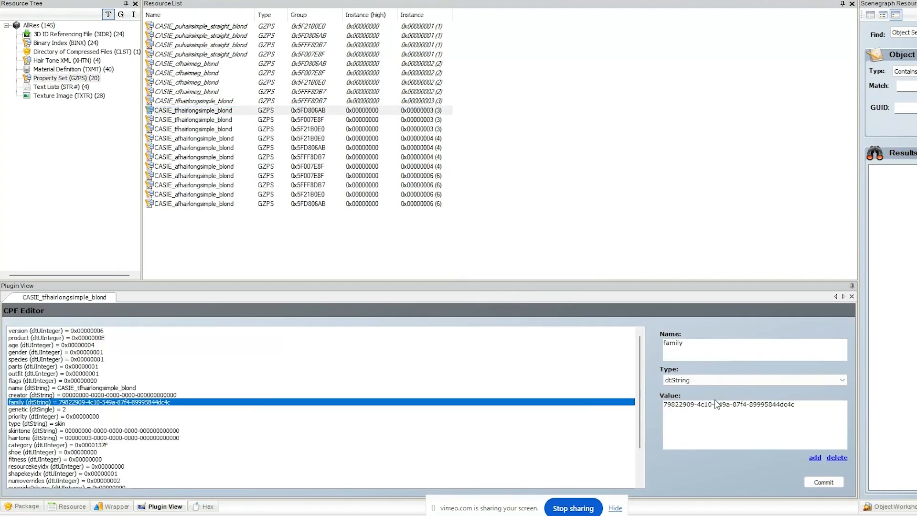
triple_click(810, 411)
type("b2c60bd4-c449-40df-8151-fe0ea0324a40")
left_click(824, 482)
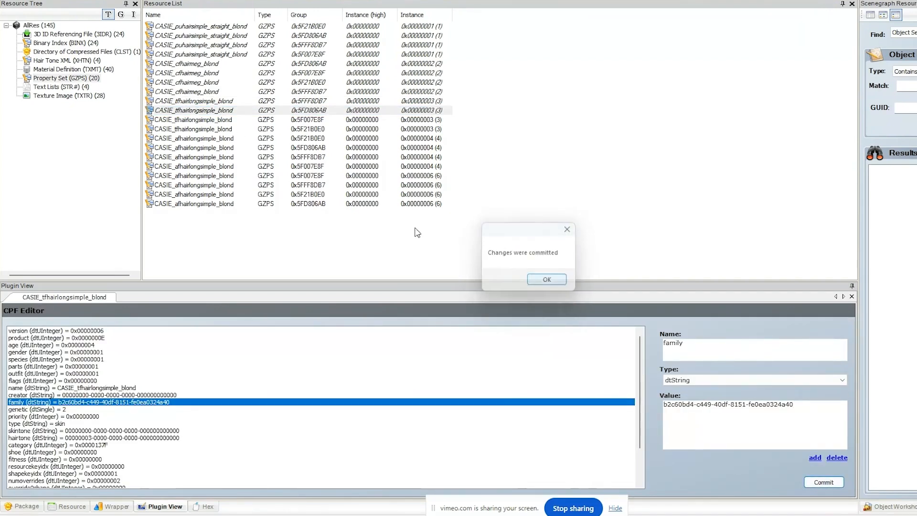
key("Return")
Set family to b2c60bd4-c449-40df-8151-fe0ea0324a40 in CASIE_tfhairlongsimple_blond of group 0x5F007E8F, instance 0x00000003, and commit.
left_click(228, 120)
left_click(134, 402)
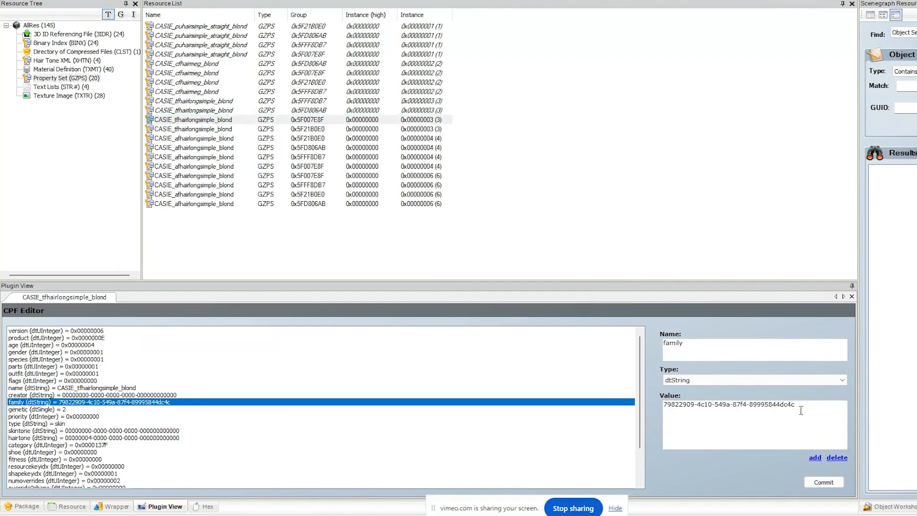
triple_click(801, 411)
type("b2c60bd4-c449-40df-8151-fe0ea0324a40")
left_click(824, 482)
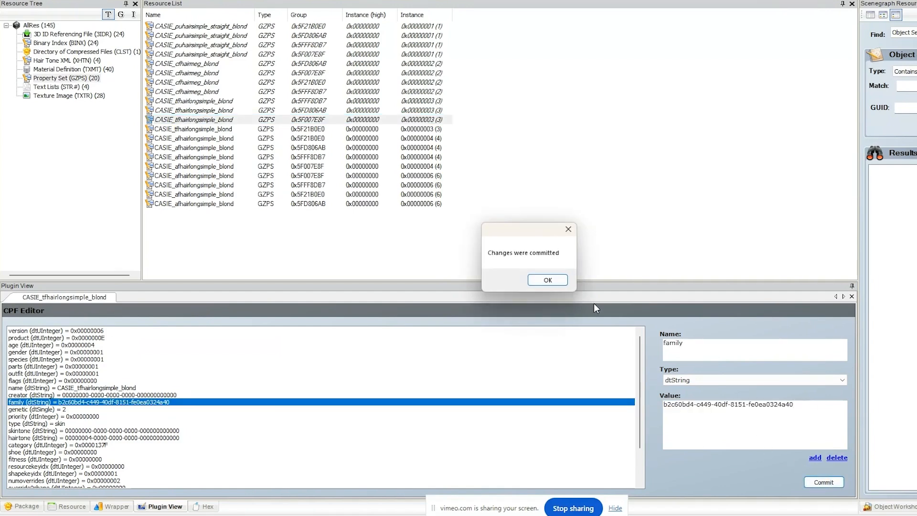
left_click(549, 281)
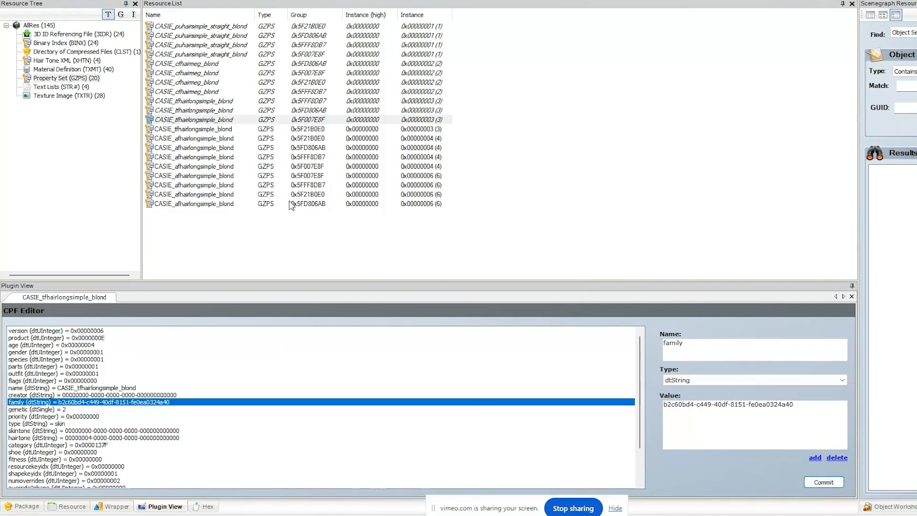
Set family to b2c60bd4-c449-40df-8151-fe0ea0324a40 in CASIE_tfhairlongsimple_blond of group 0x5F21B0E0, instance 0x00000003, and commit.
left_click(173, 130)
left_click(151, 402)
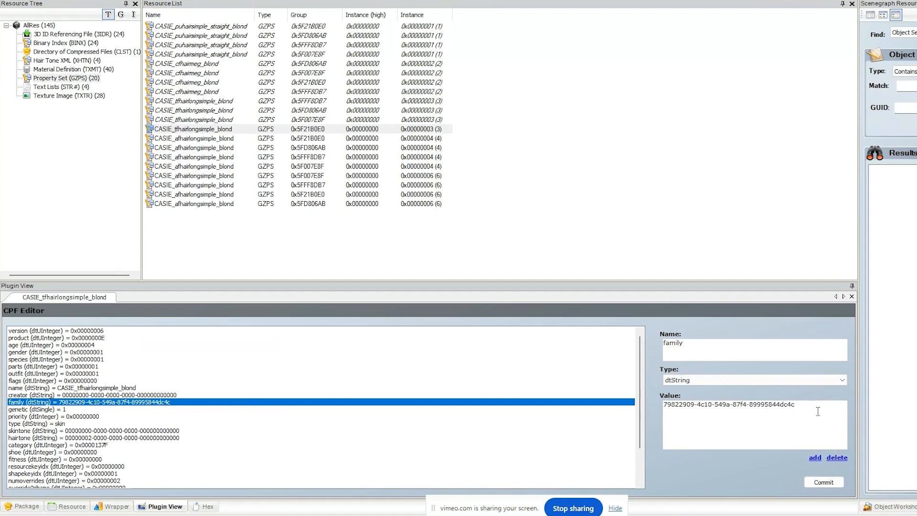
key("ctrl+a")
type("b2c60bd4-c449-40df-8151-fe0ea0324a40")
left_click(831, 483)
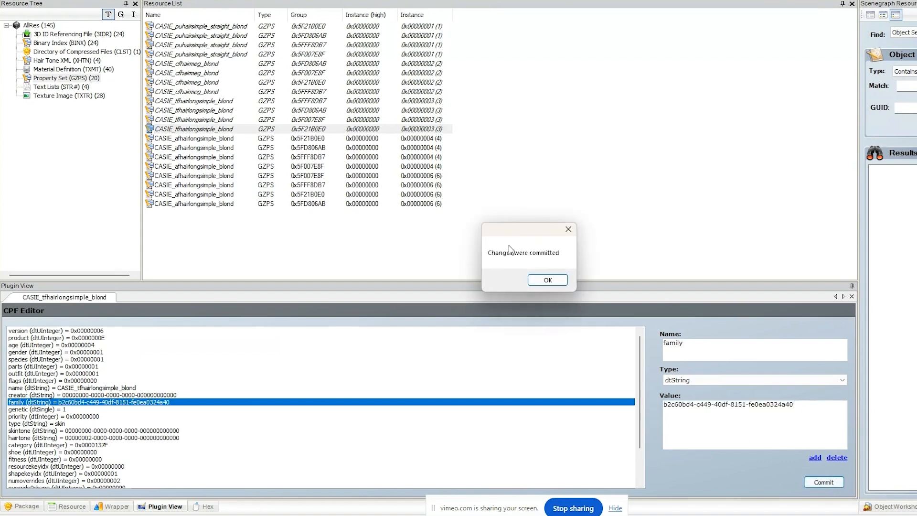
left_click(549, 280)
Set family to b2c60bd4-c449-40df-8151-fe0ea0324a40 in CASIE_afhairlongsimple_blond of group 0x5F21B0E0, instance 0x00000004, and commit.
left_click(204, 138)
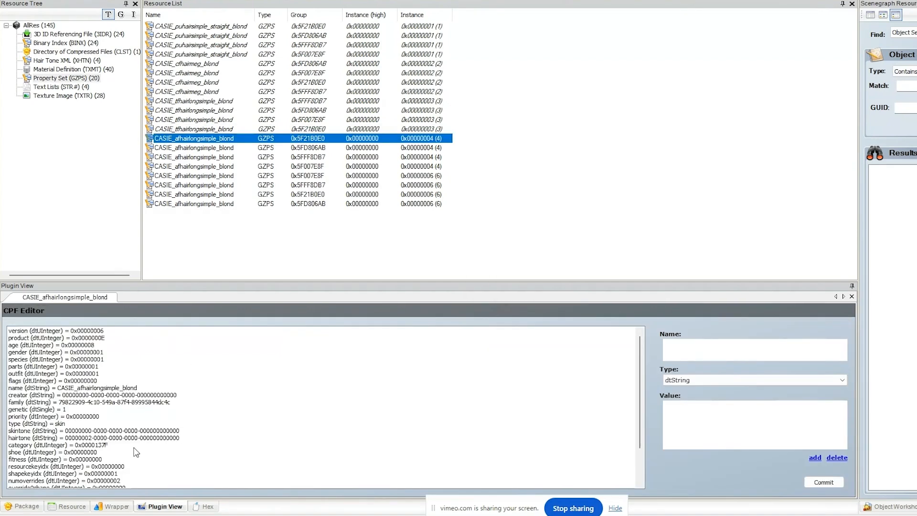
left_click(117, 402)
left_click_drag(793, 407, 616, 392)
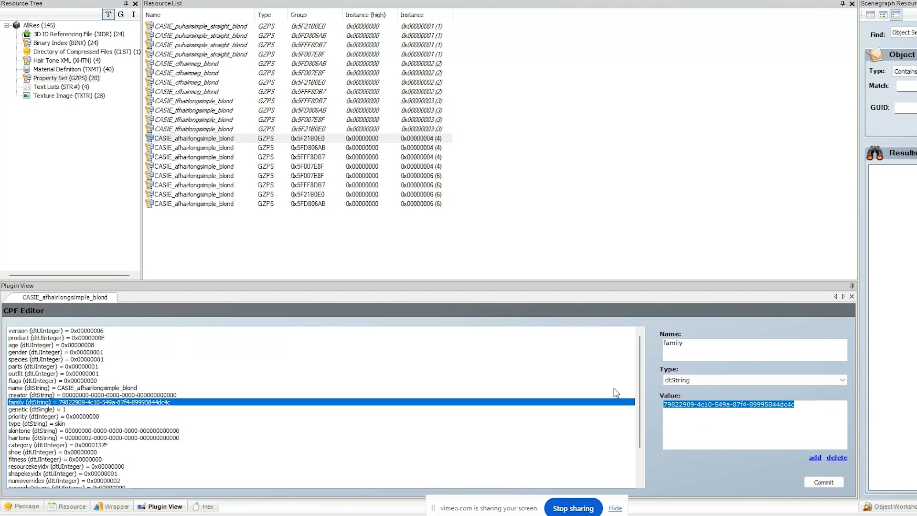
type("b2c60bd4-c449-40df-8151-fe0ea0324a40")
left_click(808, 481)
left_click(547, 281)
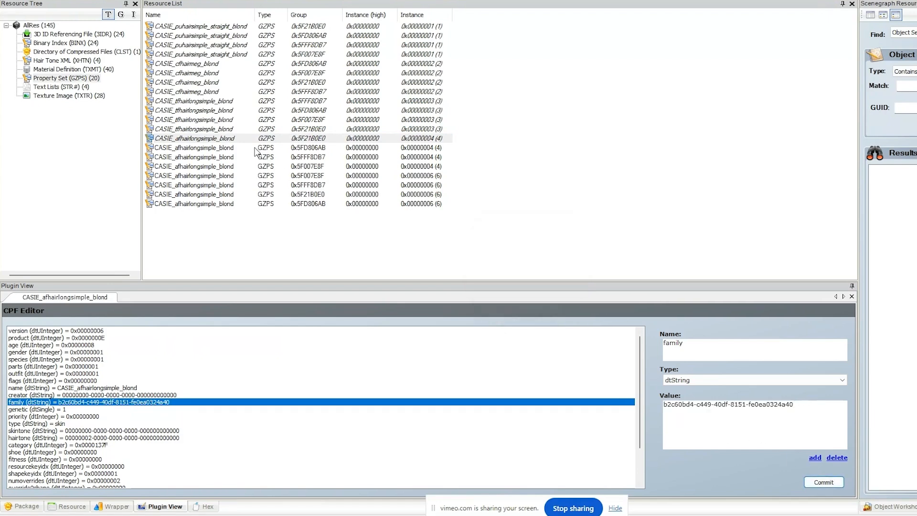
Set family to b2c60bd4-c449-40df-8151-fe0ea0324a40 in CASIE_afhairlongsimple_blond of group 0x5FD806AB, instance 0x00000004, and commit.
left_click(234, 148)
left_click(137, 404)
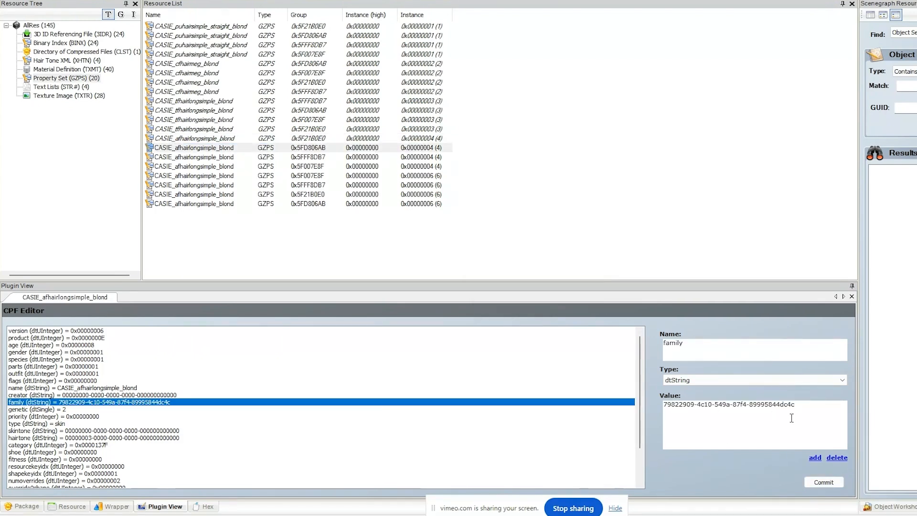
left_click_drag(803, 410, 554, 393)
type("b2c60bd4-c449-40df-8151-fe0ea0324a40")
left_click(819, 483)
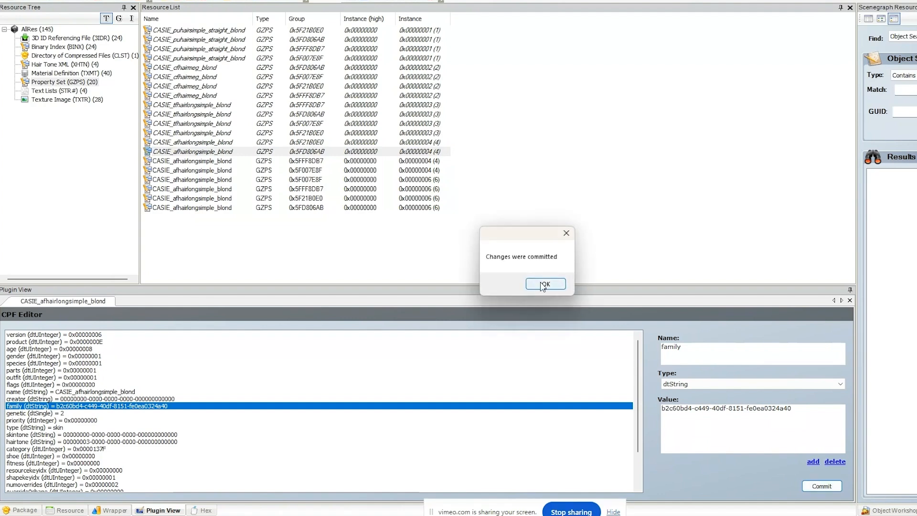
left_click(545, 282)
Set family to b2c60bd4-c449-40df-8151-fe0ea0324a40 in CASIE_afhairlongsimple_blond of group 0x5FFF8DB7, instance 0x00000004.
left_click(197, 161)
left_click(159, 406)
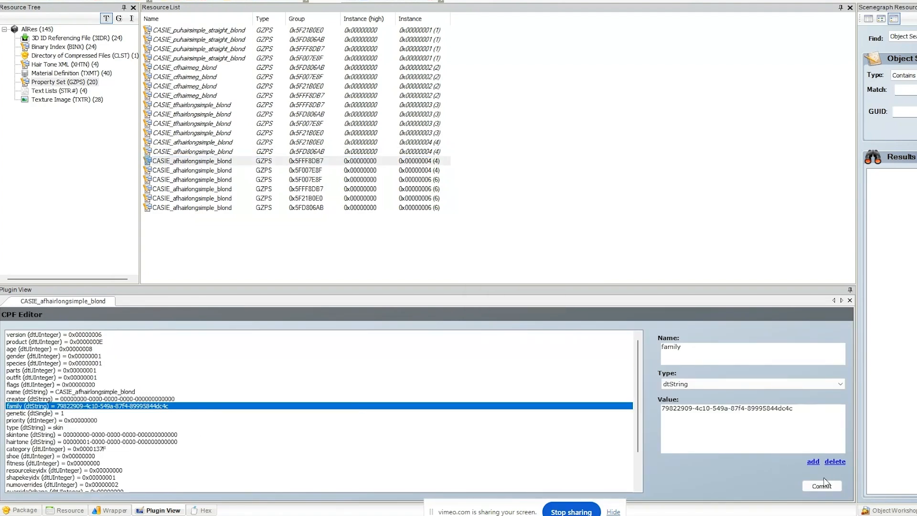
left_click_drag(807, 413, 614, 391)
type("b2c60bd4-c449-40df-8151-fe0ea0324a40")
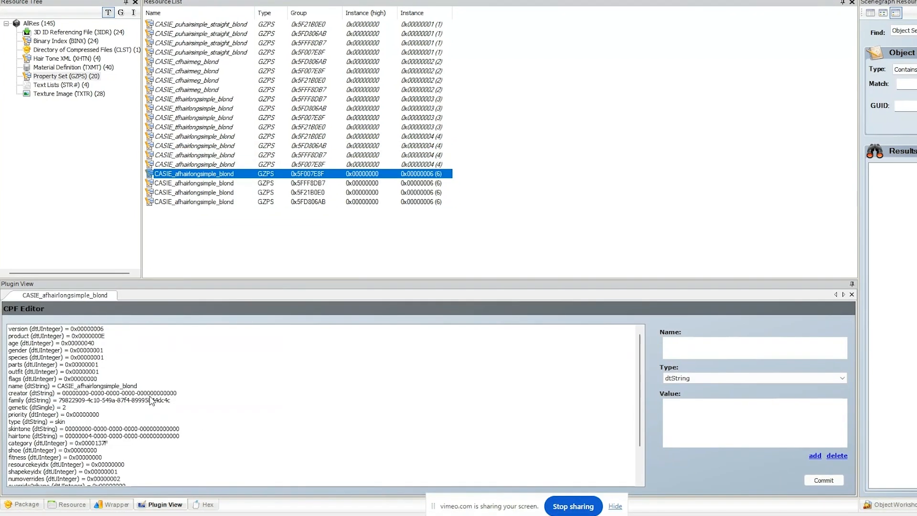
Set family to b2c60bd4-c449-40df-8151-fe0ea0324a40 in CASIE_afhairlongsimple_blond of group 0x5F007E8F, instance 0x00000006, and commit.
left_click(119, 401)
left_click_drag(807, 417, 650, 409)
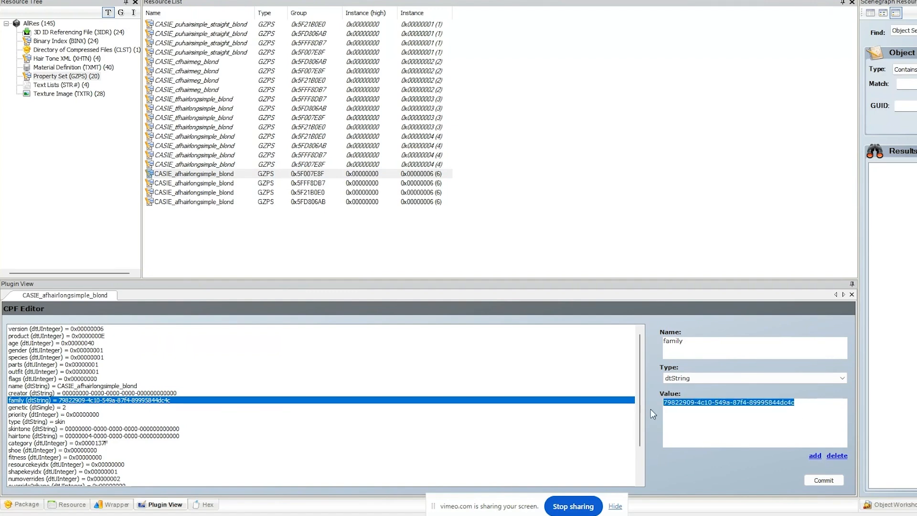
type("b2c60bd4-c449-40df-8151-fe0ea0324a40")
left_click(823, 480)
left_click(547, 278)
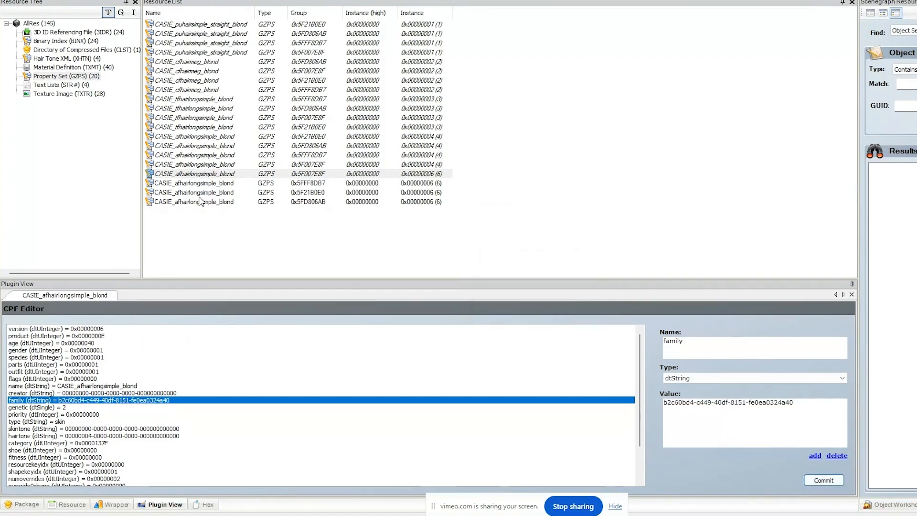
Set family to b2c60bd4-c449-40df-8151-fe0ea0324a40 in CASIE_afhairlongsimple_blond of group 0x5FFF8DB7, instance 0x00000006, and commit.
left_click(201, 183)
left_click(137, 401)
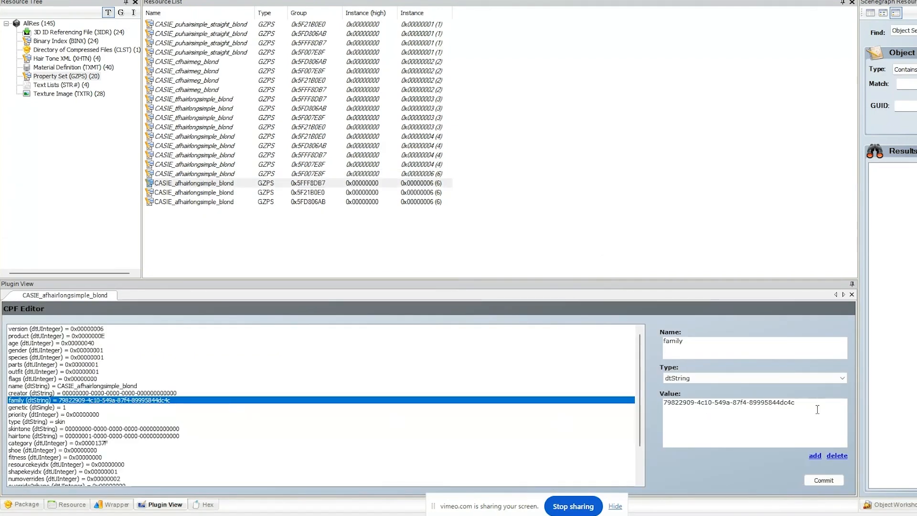
left_click_drag(817, 410, 611, 391)
type("b2c60bd4-c449-40df-8151-fe0ea0324a40")
left_click(806, 479)
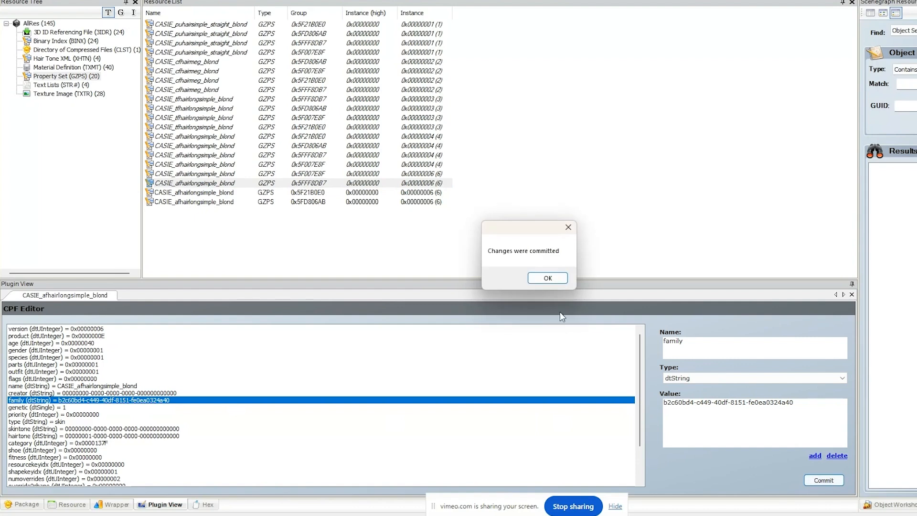
left_click(547, 278)
Set family to b2c60bd4-c449-40df-8151-fe0ea0324a40 in CASIE_afhairlongsimple_blond of group 0x5F21B0E0, instance 0x00000006, and commit.
left_click(210, 192)
left_click(137, 401)
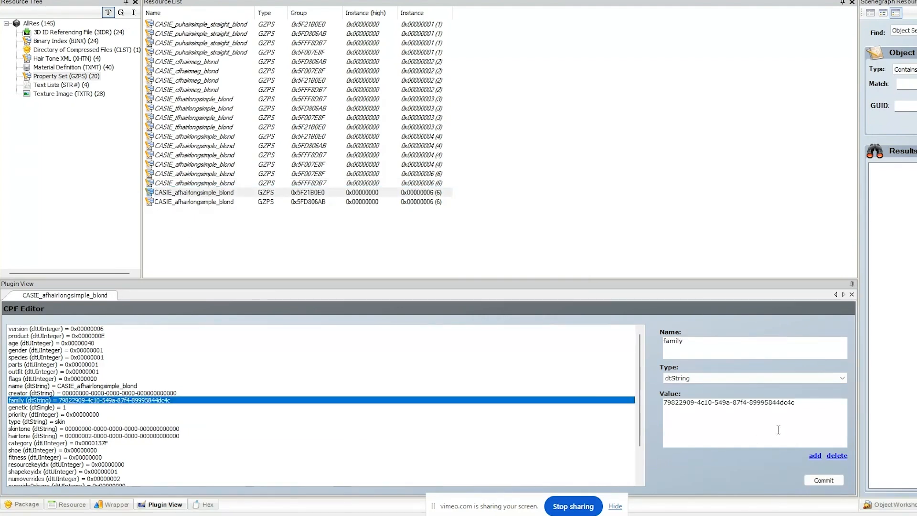
left_click_drag(778, 430, 581, 388)
type("b2c60bd4-c449-40df-8151-fe0ea0324a40")
left_click(807, 479)
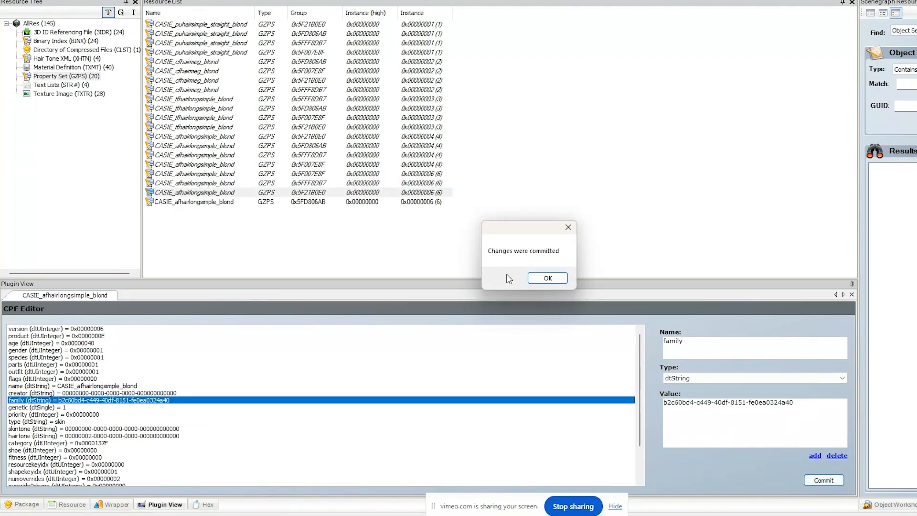
left_click(547, 278)
Set family to b2c60bd4-c449-40df-8151-fe0ea0324a40 in CASIE_afhairlongsimple_blond of group 0x5FD806AB, instance 0x00000006, and commit.
left_click(250, 202)
left_click(159, 400)
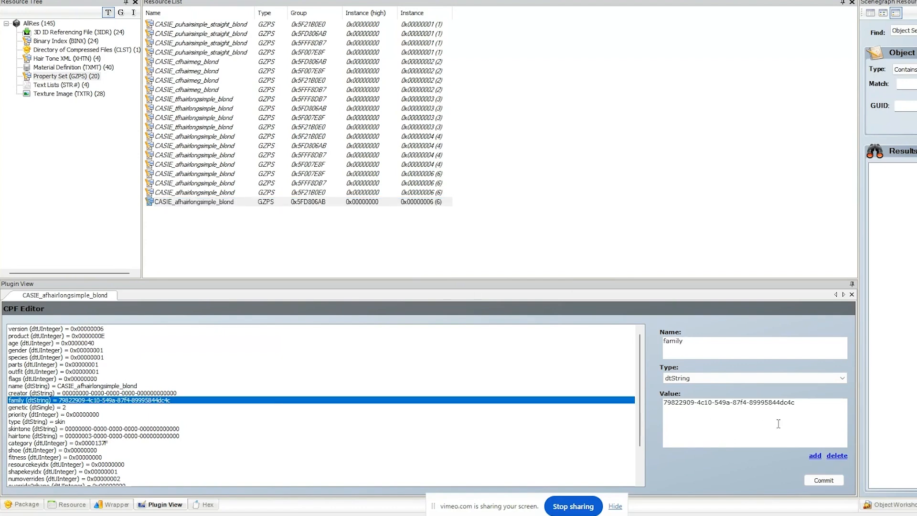
left_click_drag(779, 424, 659, 401)
type("b2c60bd4-c449-40df-8151-fe0ea0324a40")
left_click(819, 481)
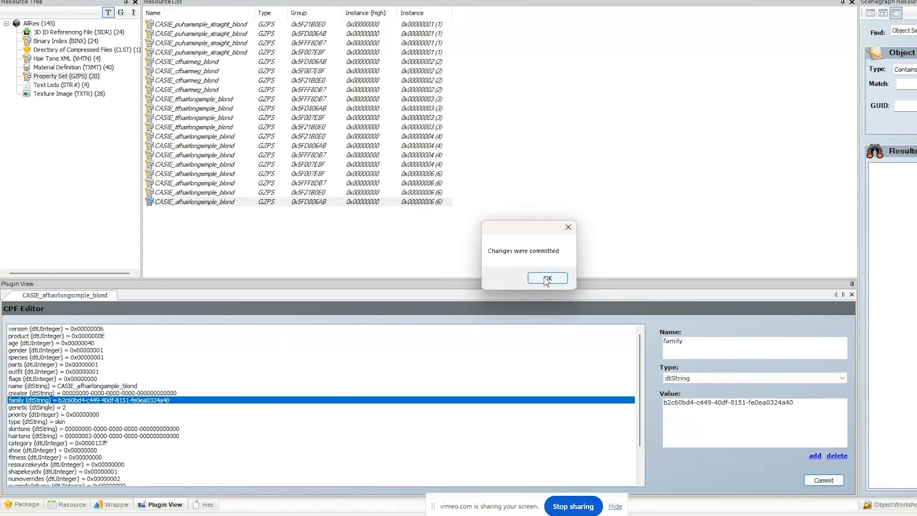
left_click(546, 278)
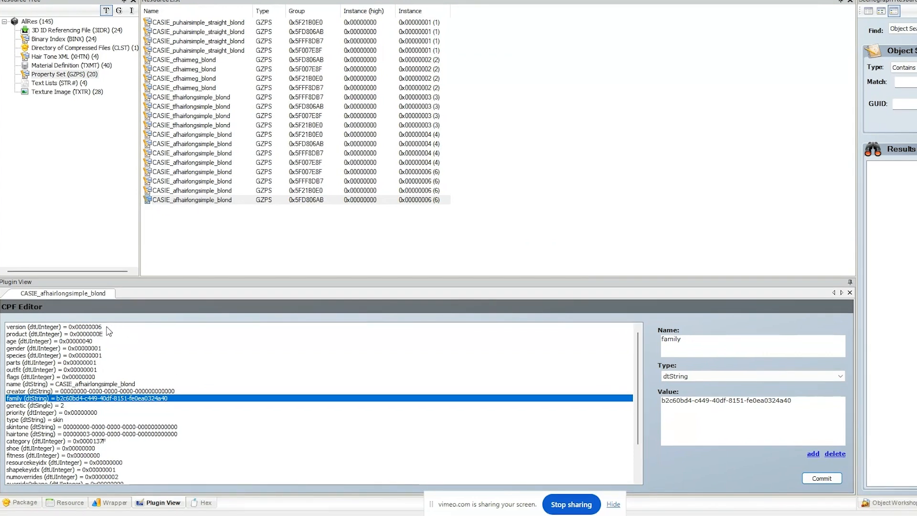
Check the version, product, creator, family, category and flags values in the CASIE_afhairlongsimple_blond property sets of instance 0x00000006.
left_click(107, 327)
left_click(98, 334)
left_click(123, 392)
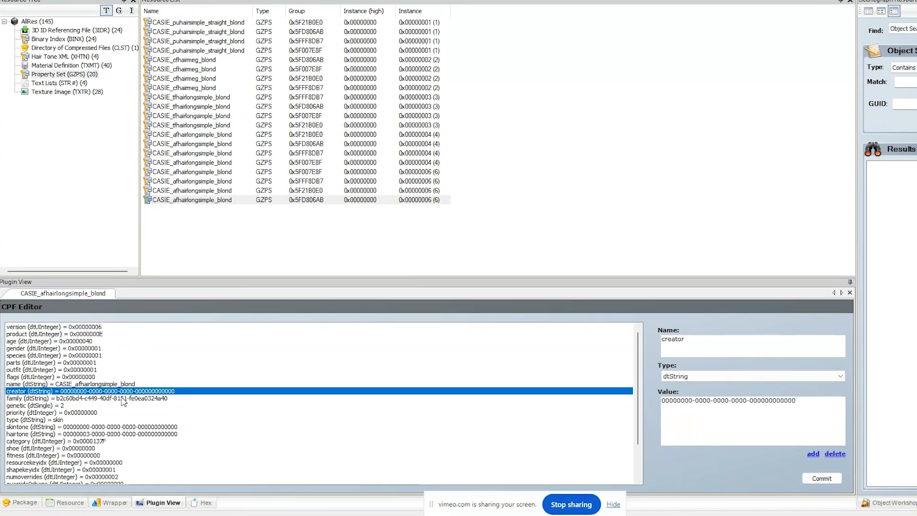
left_click(48, 398)
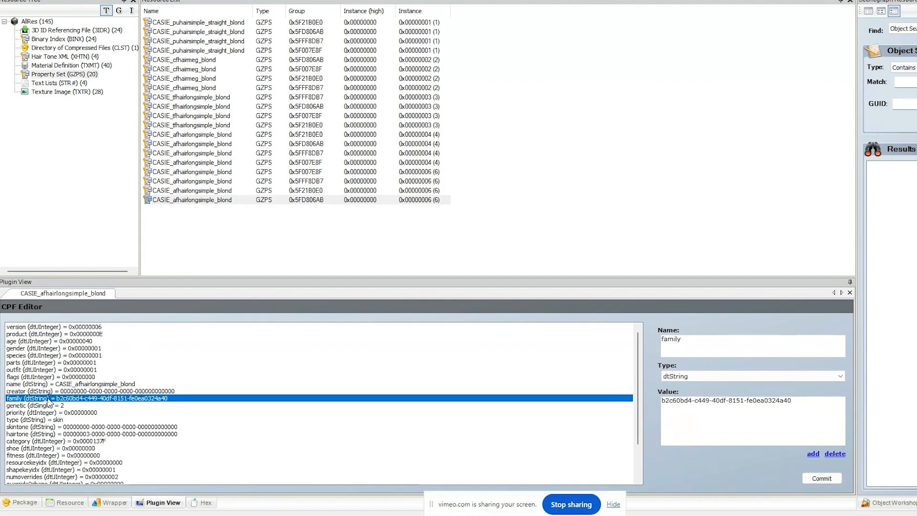
left_click(93, 441)
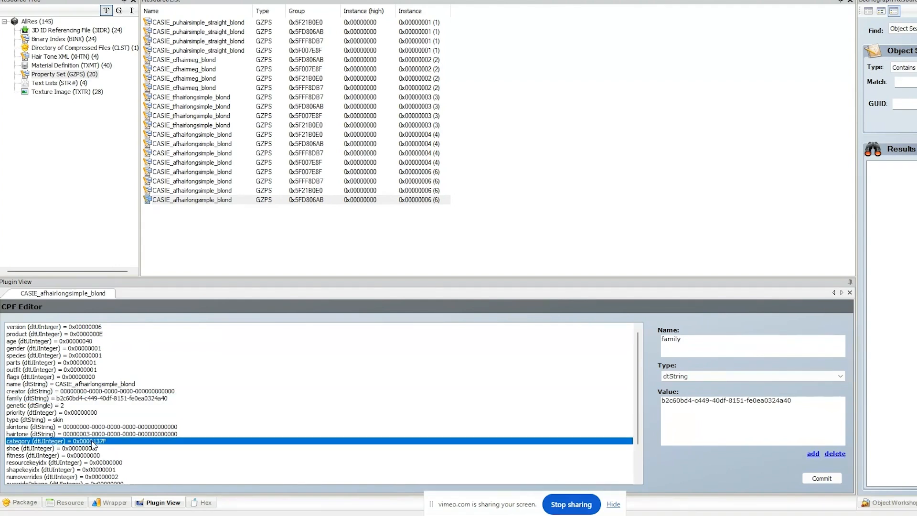
left_click(94, 377)
left_click(224, 172)
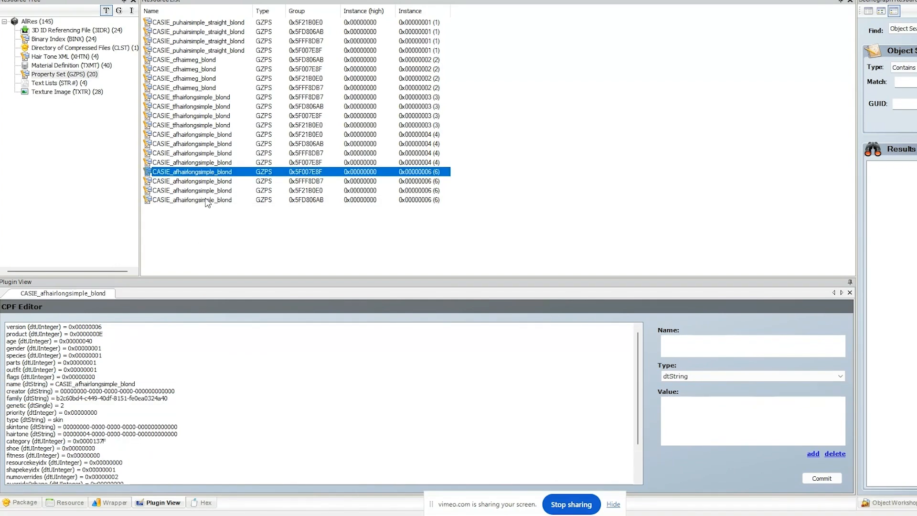
left_click(205, 200)
left_click(92, 377)
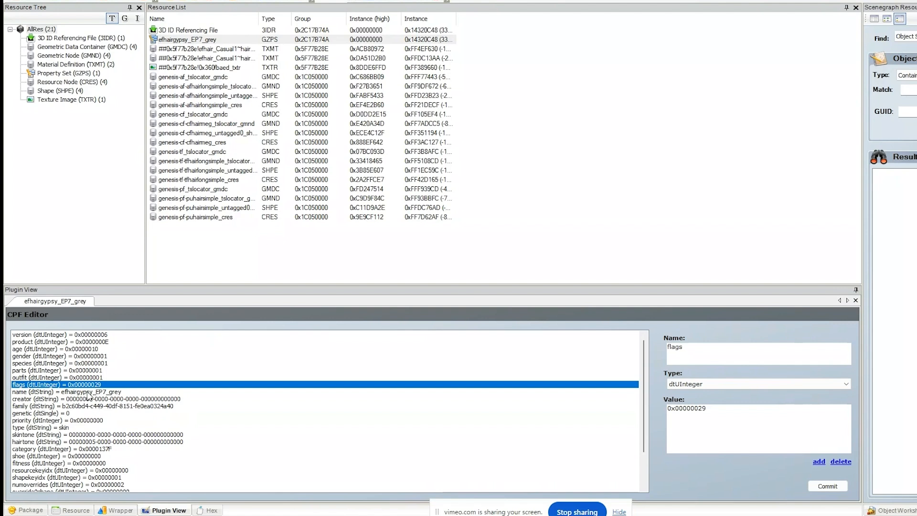
Set flags to 0x00000000 in the efhairgypsy_EP7_grey property set and commit.
left_click(735, 413)
key("BackSpace")
key("BackSpace")
type("00")
left_click(836, 486)
left_click(539, 281)
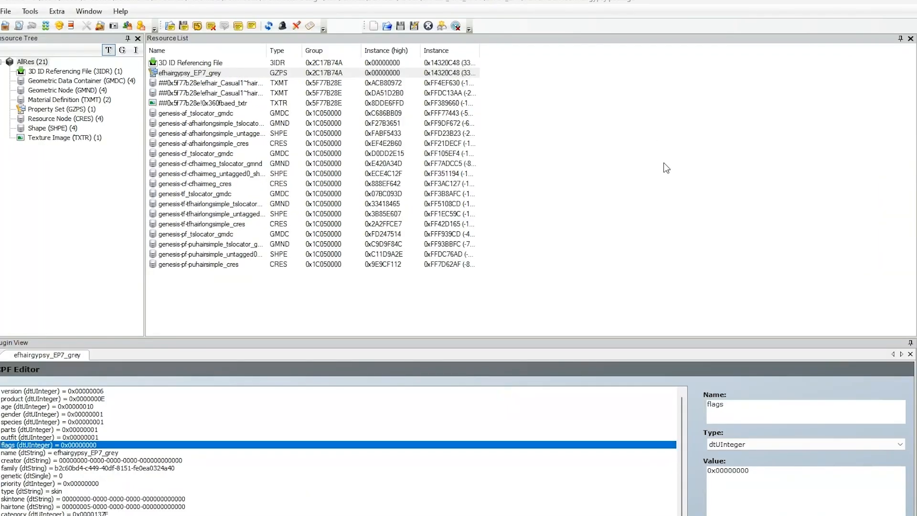
Add all resources from the All4Colors_SB_Stealthic_Genesis_Blackv2 package to the grey gypsy hair package, listing all file types to find it.
right_click(635, 143)
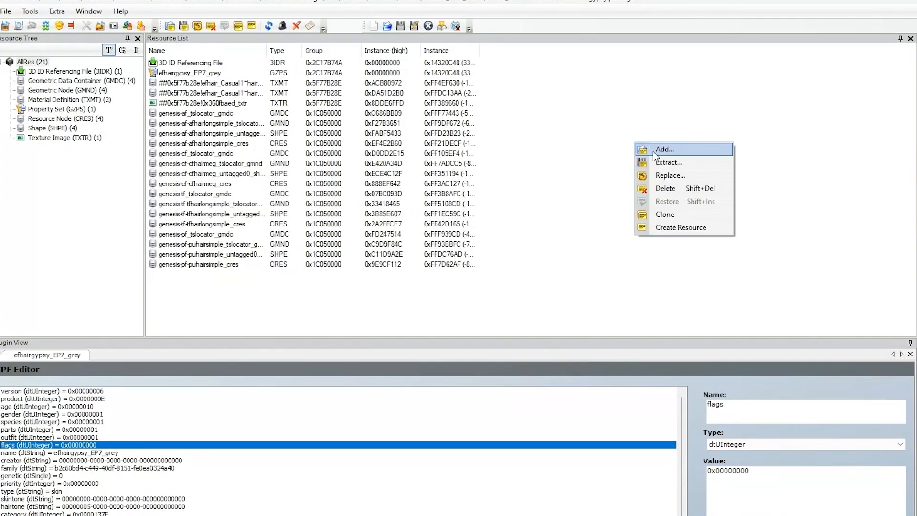
left_click(620, 4)
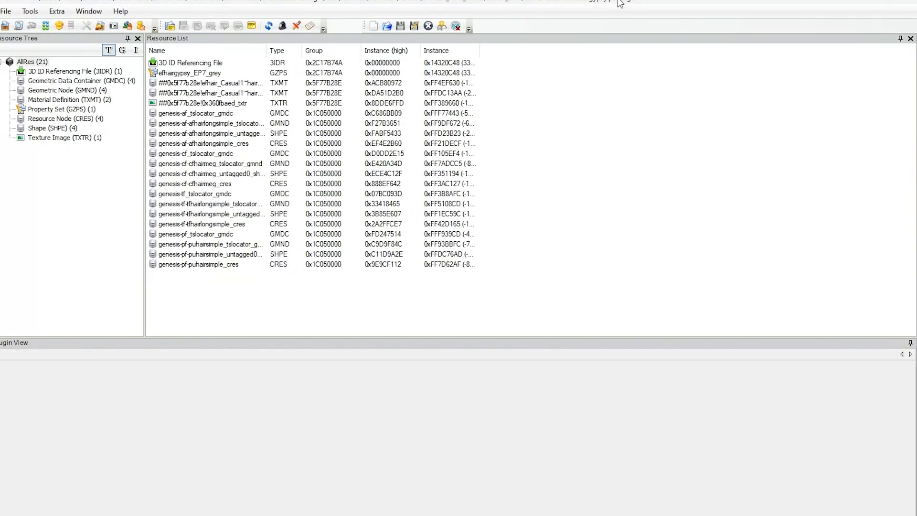
right_click(646, 148)
left_click(664, 154)
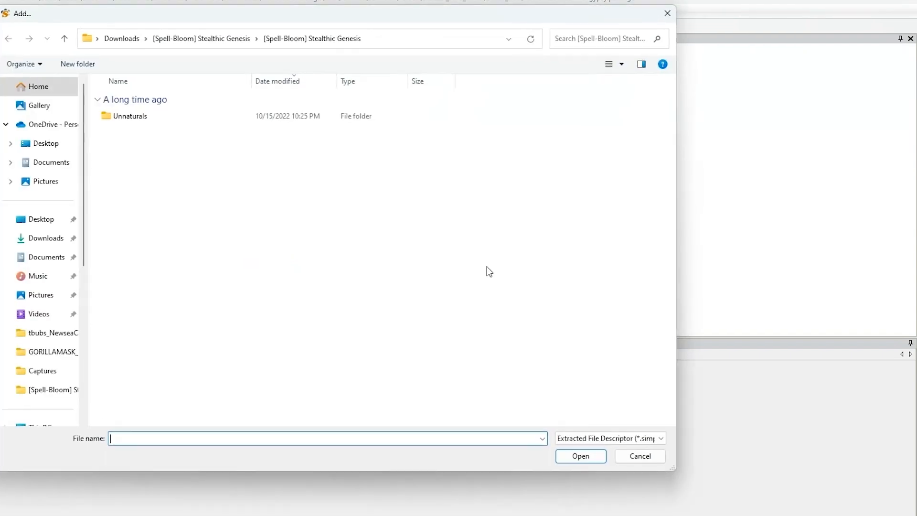
left_click(655, 438)
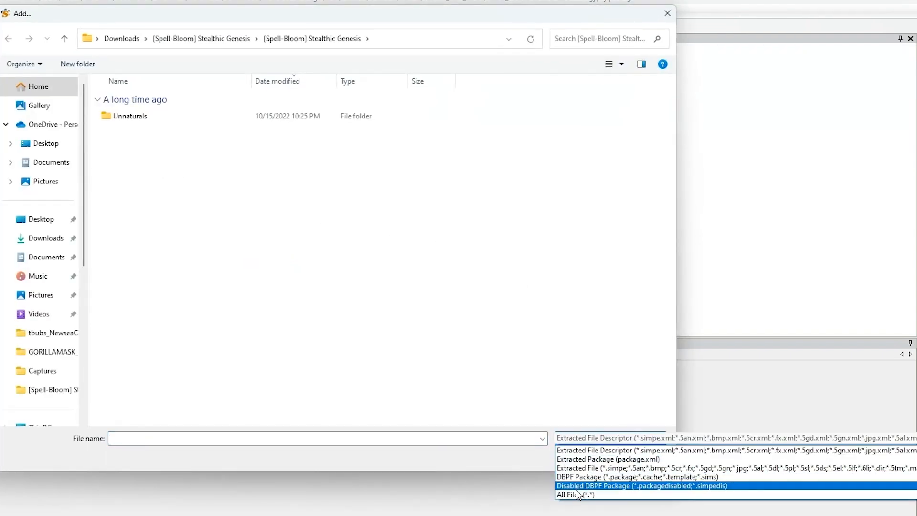
left_click(577, 495)
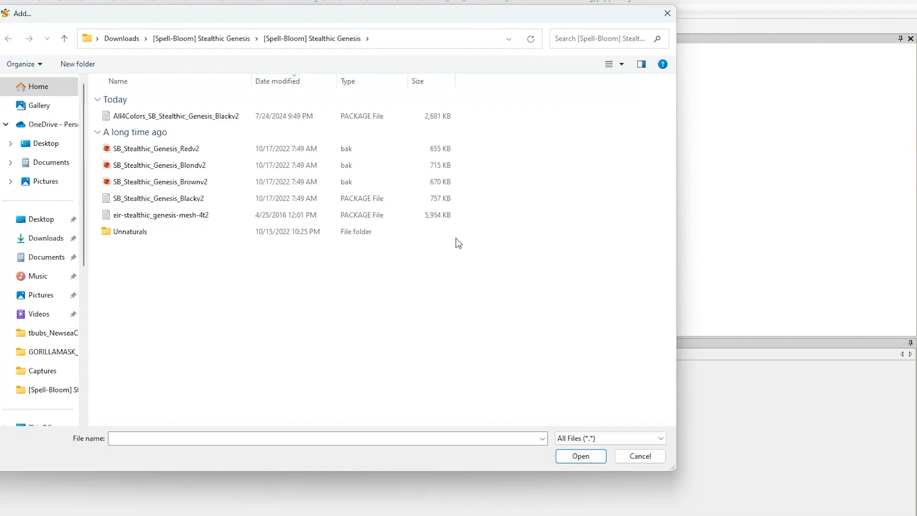
left_click_drag(276, 19, 292, 25)
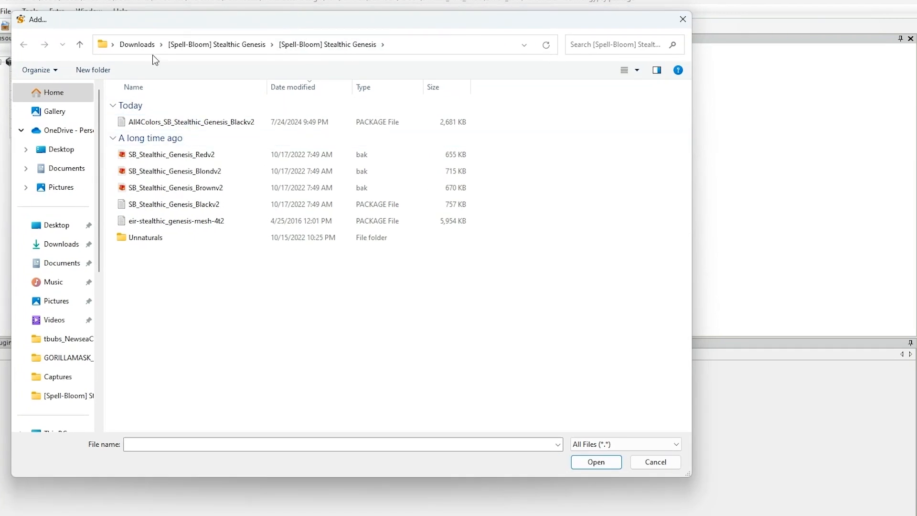
double_click(172, 122)
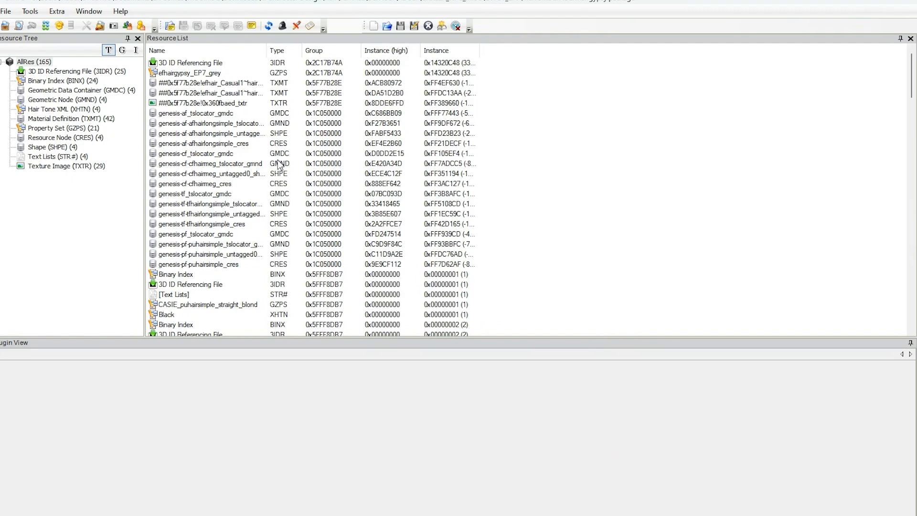
Examine the combined package's resources by type, including texture images, property sets, geometric nodes and 3D ID referencing files.
left_click(67, 166)
left_click(207, 83)
left_click(207, 124)
left_click(211, 213)
left_click(63, 128)
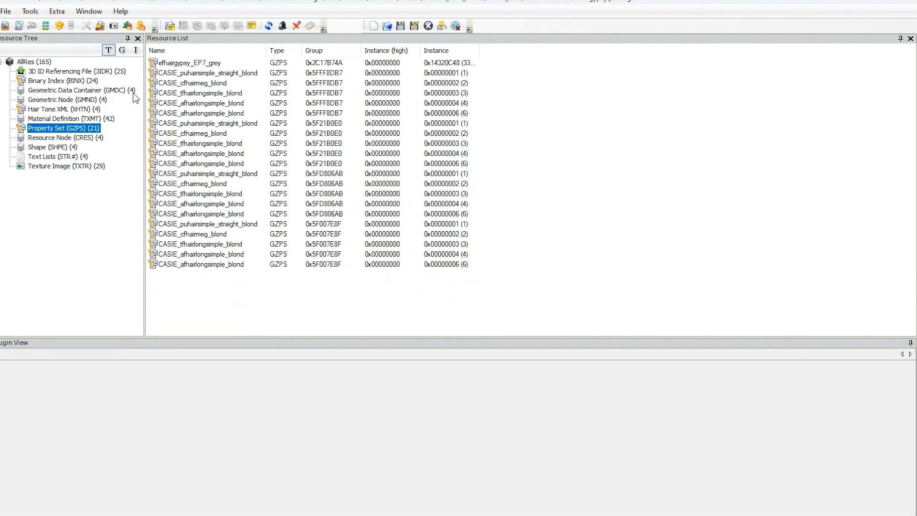
left_click(92, 99)
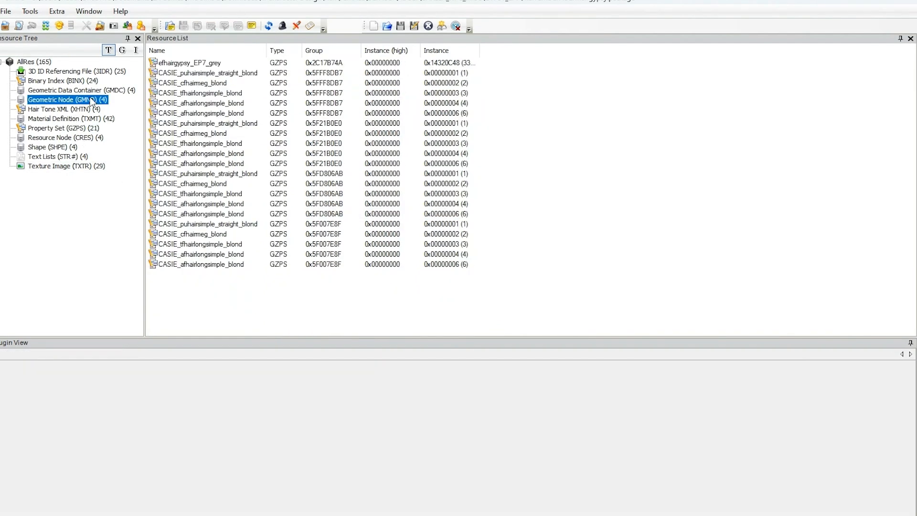
left_click(56, 165)
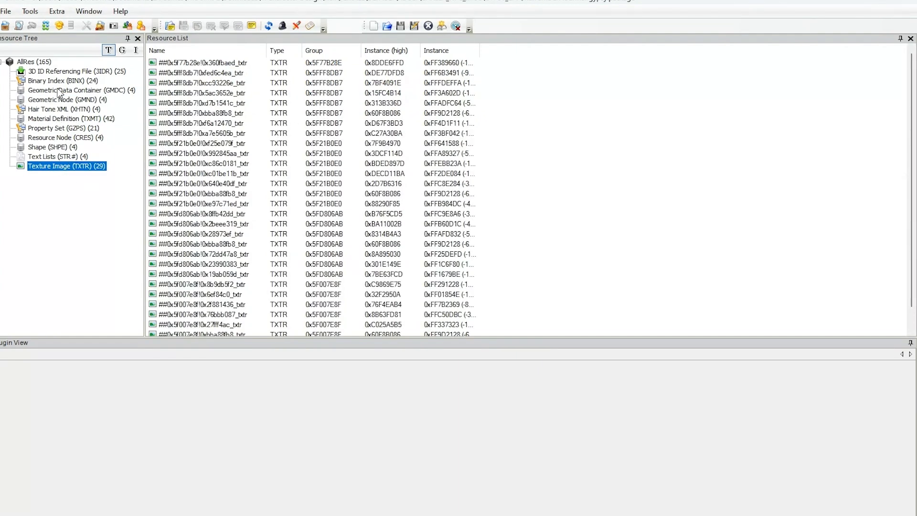
left_click(101, 72)
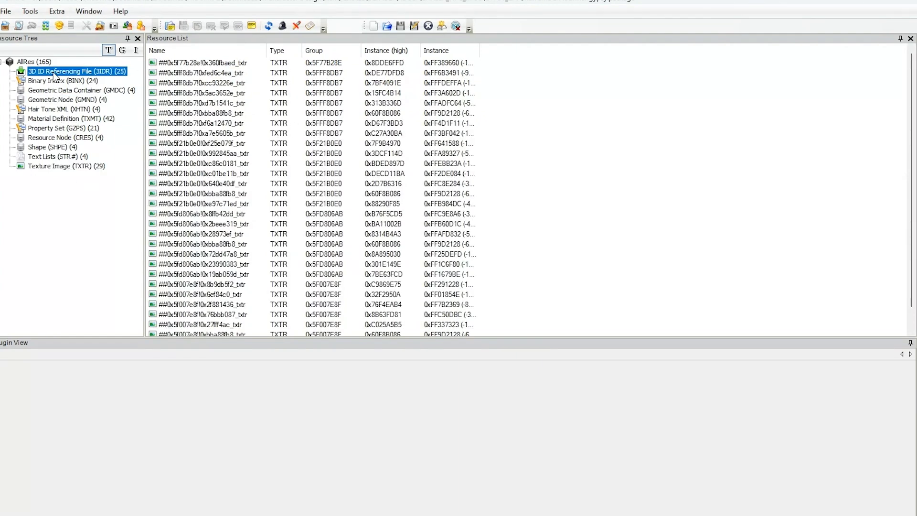
List the combined package's property sets, then close the package editor and the hair binner folder, leaving the GYPSY_EP7 folder open.
left_click(83, 129)
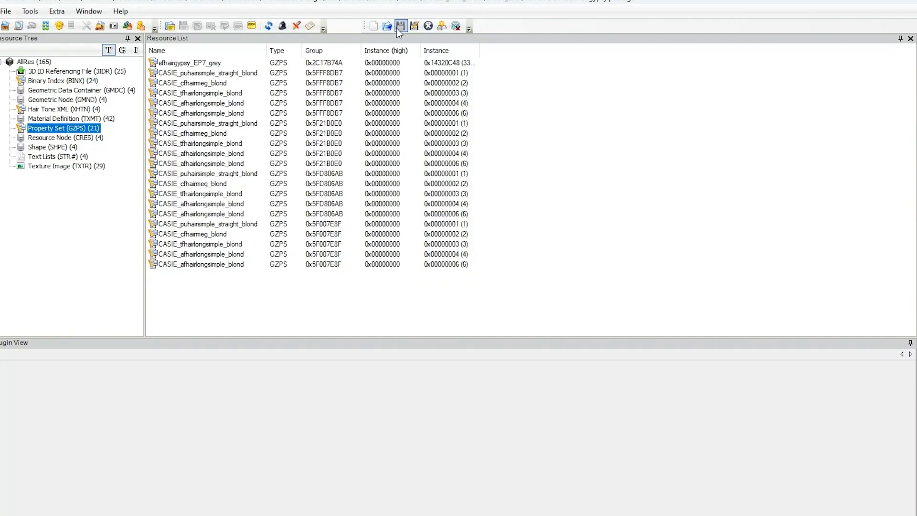
left_click_drag(403, 1, 316, 51)
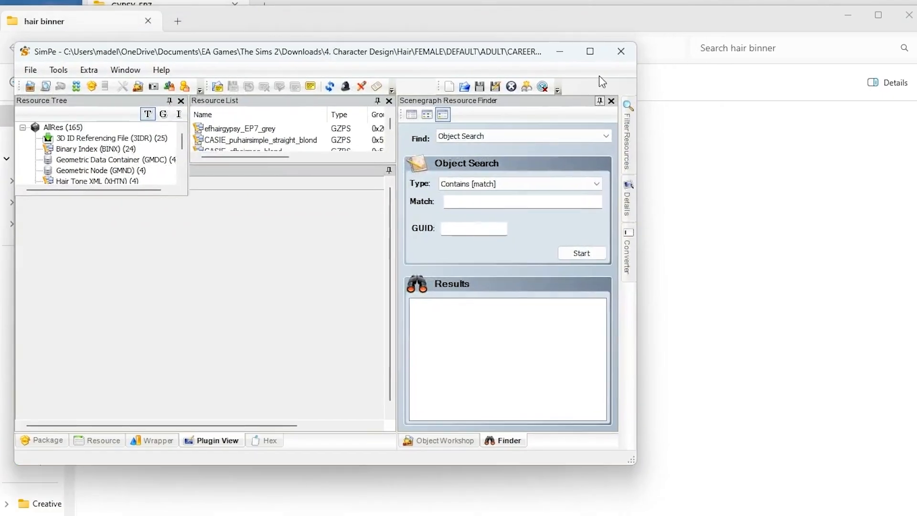
left_click(630, 54)
left_click(909, 14)
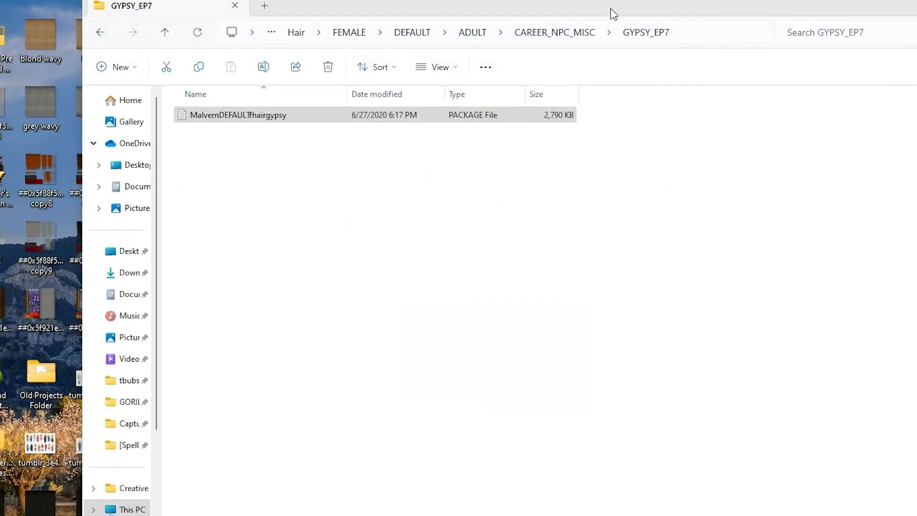
left_click_drag(620, 8, 462, 0)
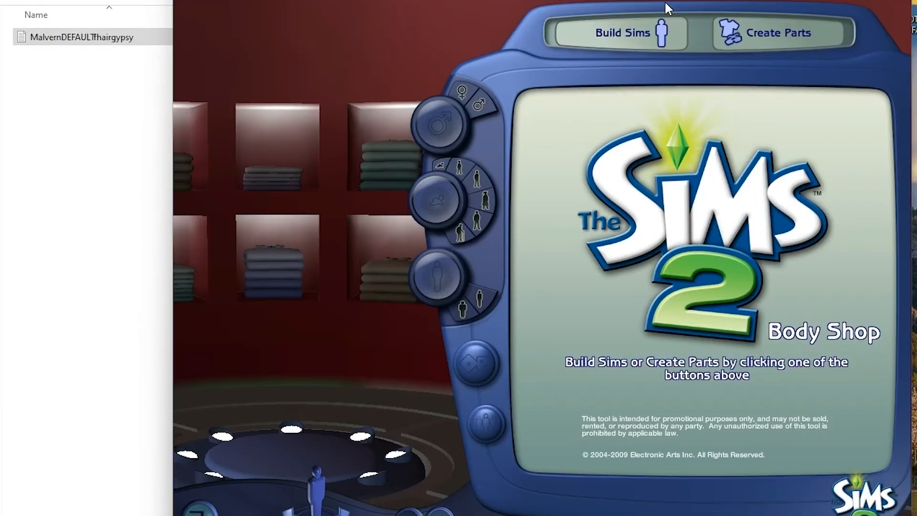
In The Sims 2 Body Shop, start building a new female elder Sim and show the genetics hair choices.
left_click_drag(557, 1, 413, 0)
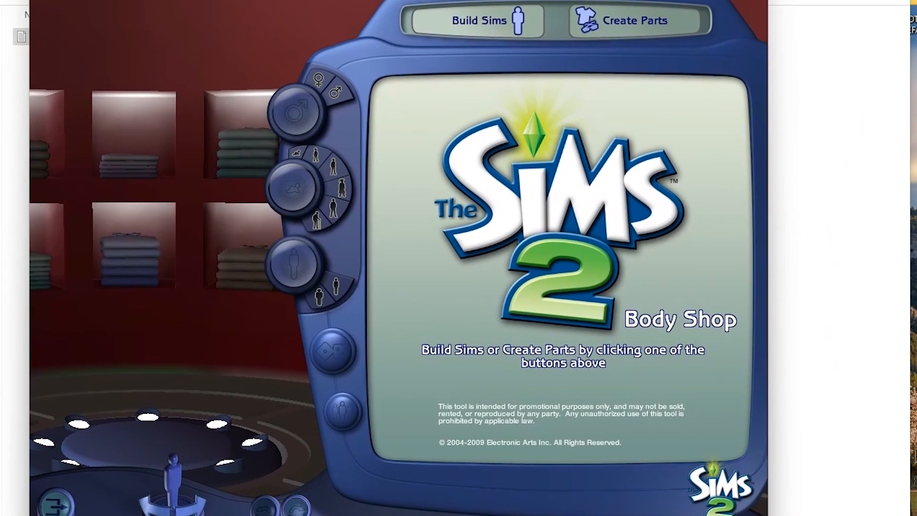
left_click(530, 21)
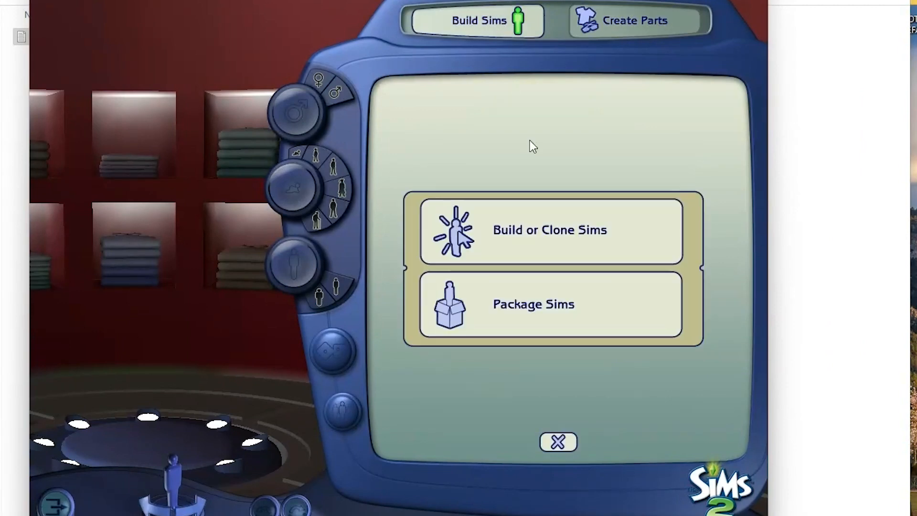
left_click(507, 230)
left_click(317, 220)
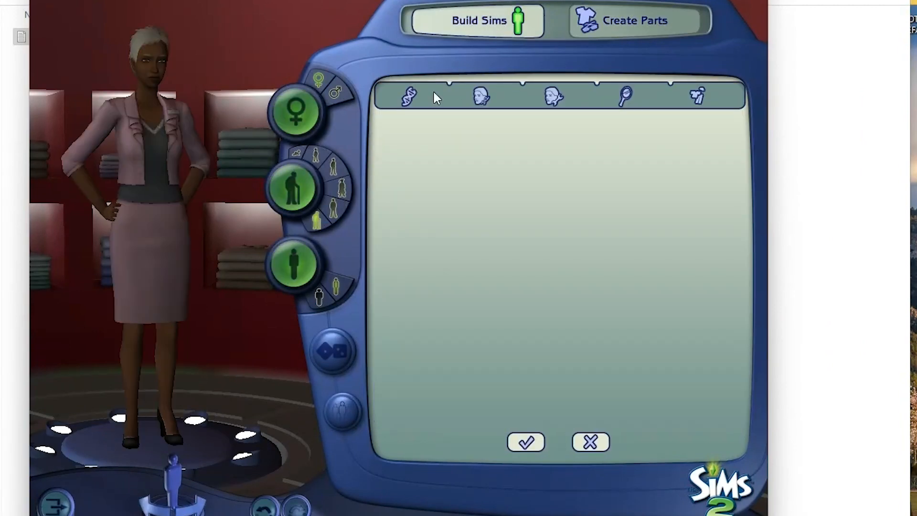
left_click(409, 96)
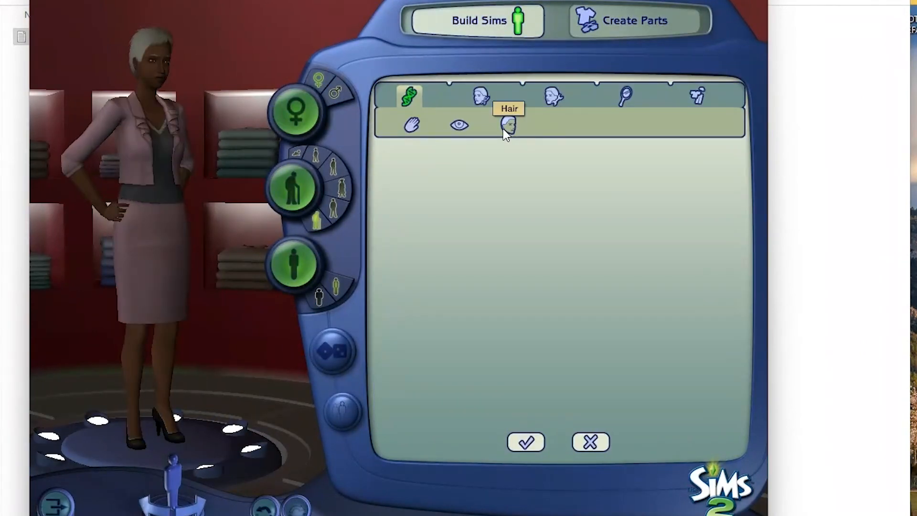
left_click(509, 125)
Browse the elder's grey hairstyles and apply the long wavy Genesis hair with the braided band.
left_click(721, 280)
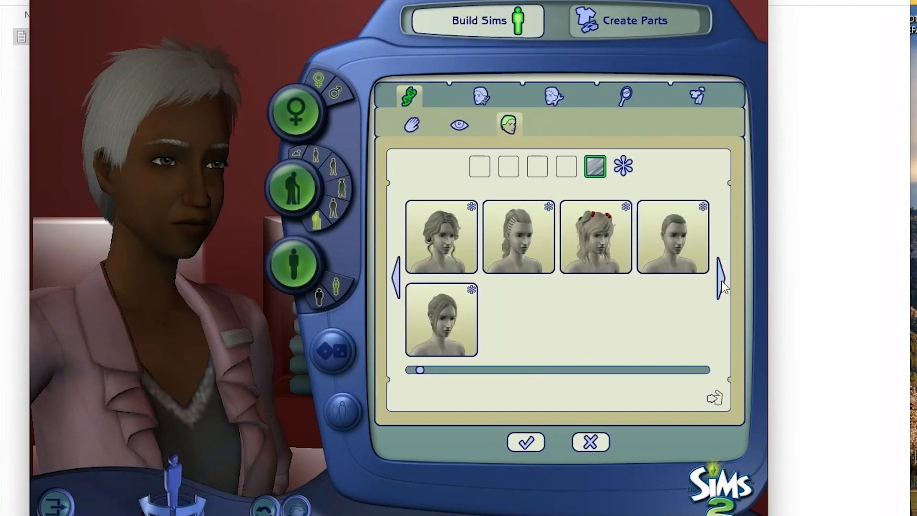
left_click(724, 281)
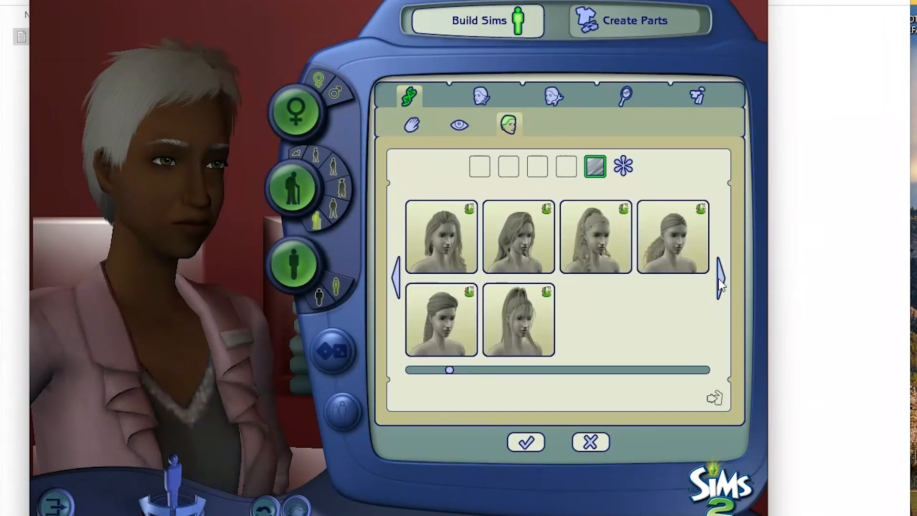
left_click(721, 281)
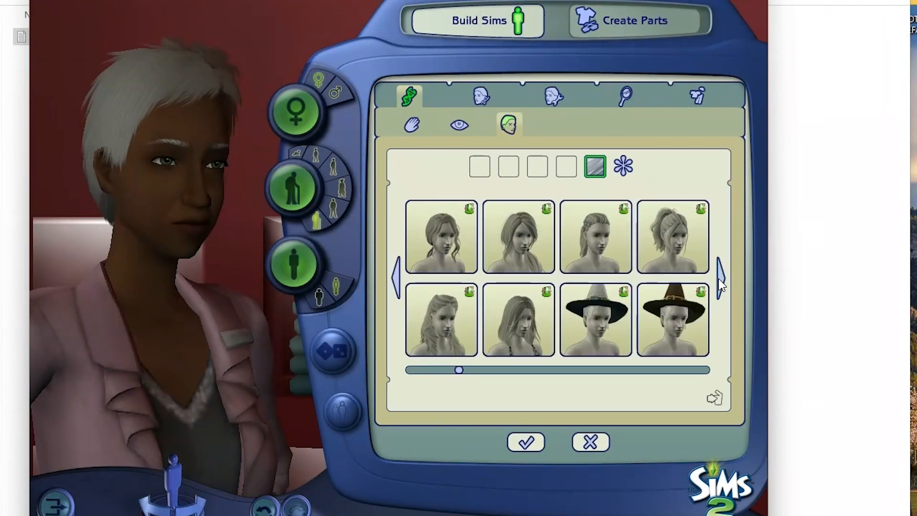
left_click(720, 281)
left_click(441, 319)
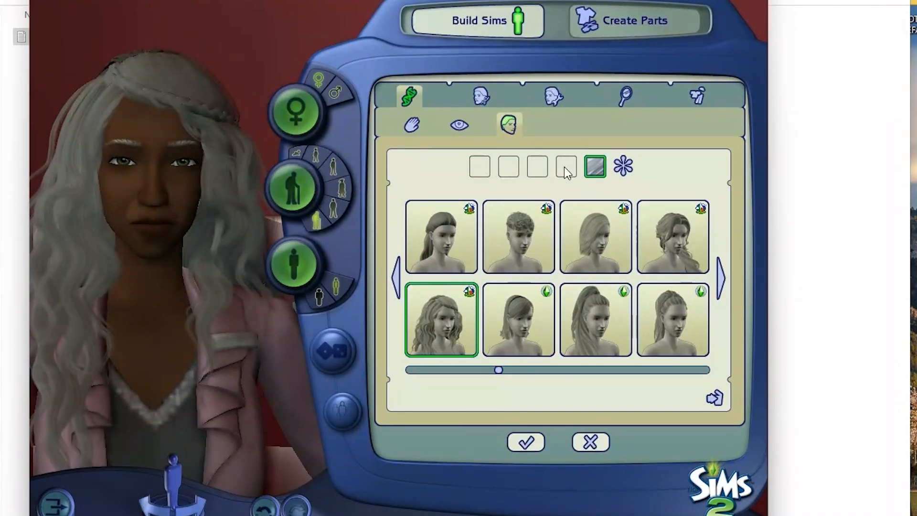
Check the black version of the hair on the adult, young adult, teen, child and toddler Sims.
left_click(331, 208)
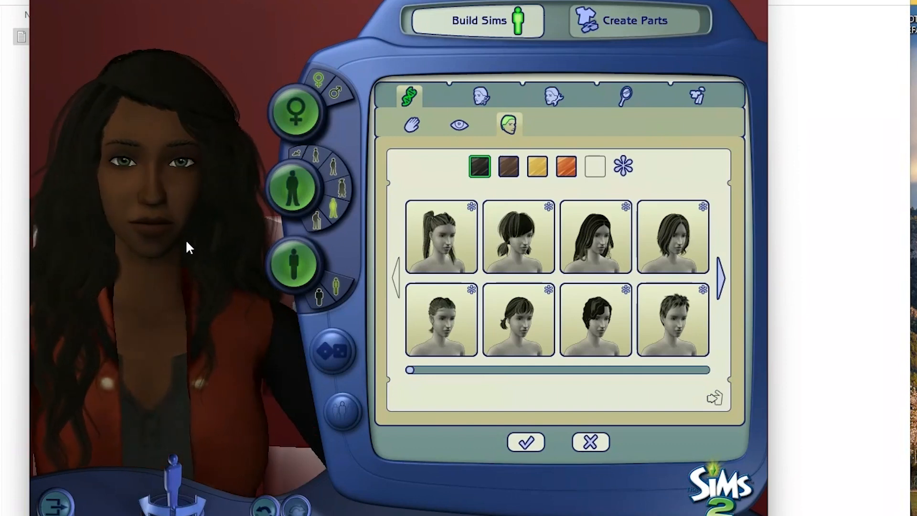
left_click(343, 181)
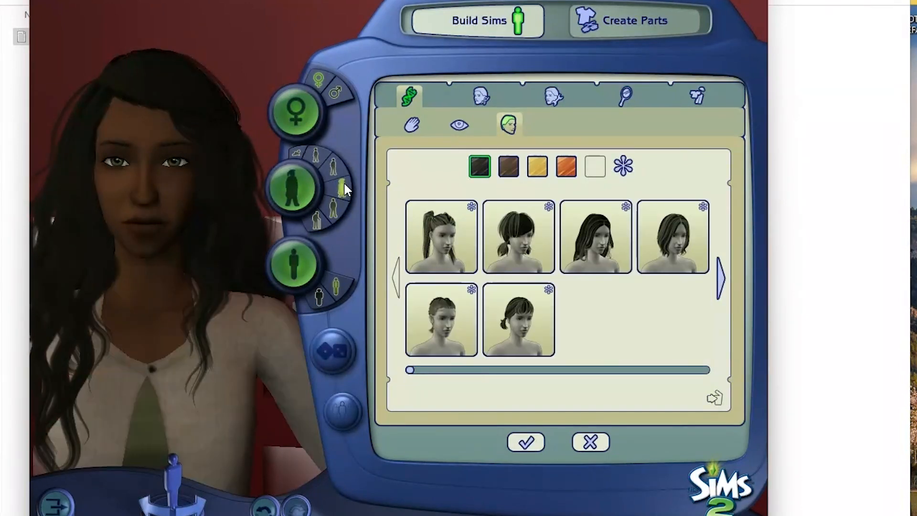
left_click(337, 167)
left_click(318, 154)
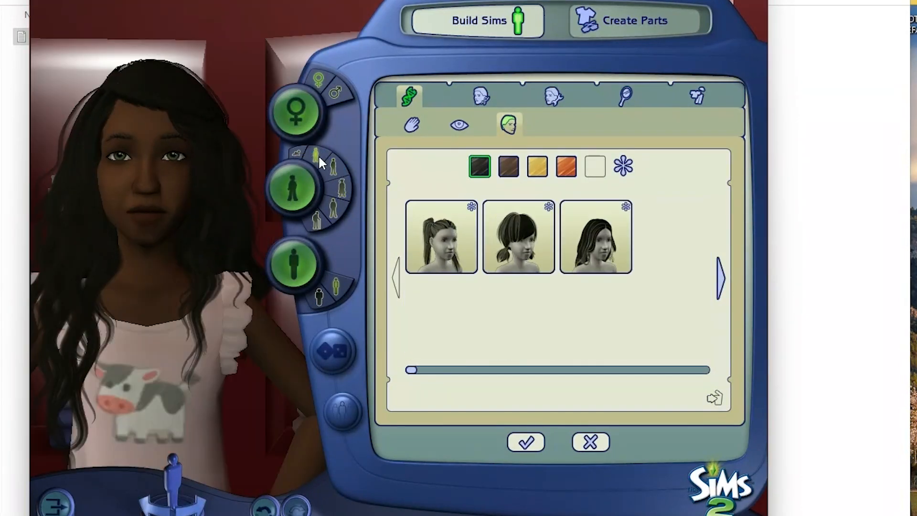
left_click(300, 150)
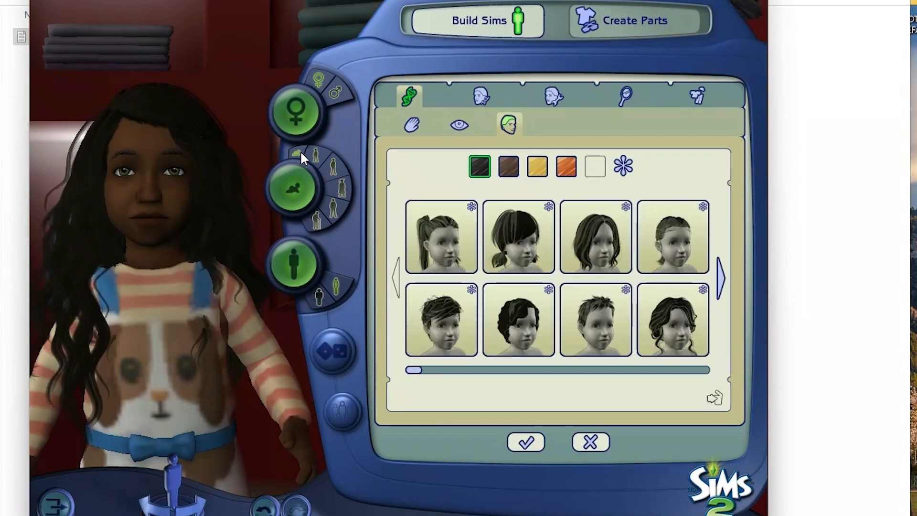
Check the brown version of the hair on the toddler and across the older age groups.
left_click(510, 168)
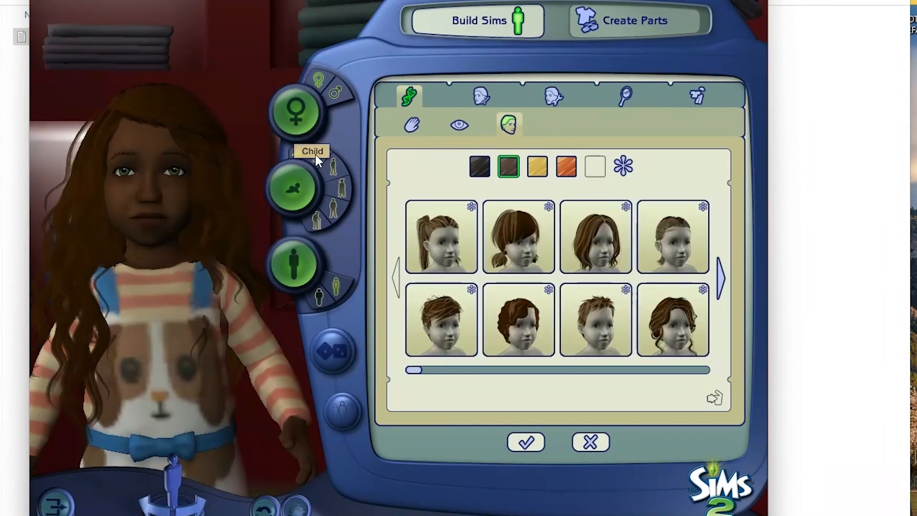
left_click(333, 166)
left_click(343, 190)
left_click(342, 209)
left_click(317, 221)
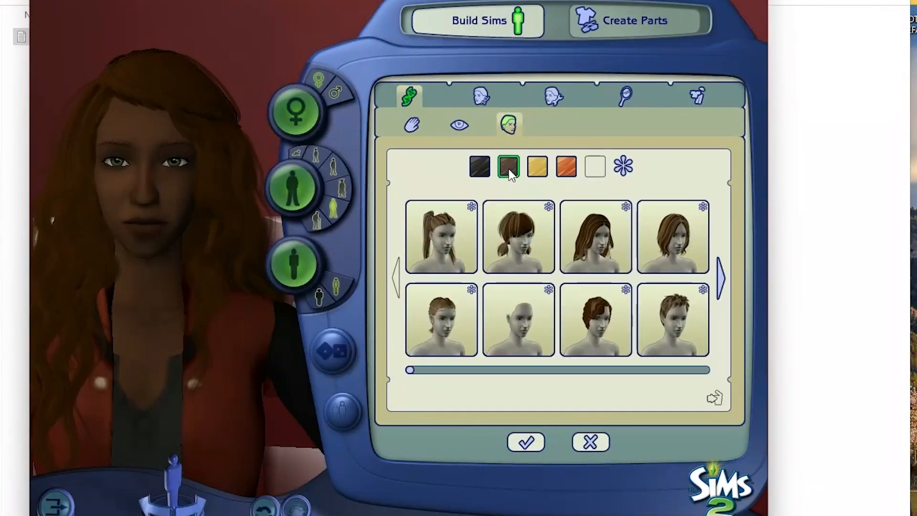
Check the blond version of the hair on the adult, teen, child and toddler Sims.
left_click(537, 168)
left_click(333, 166)
left_click(315, 154)
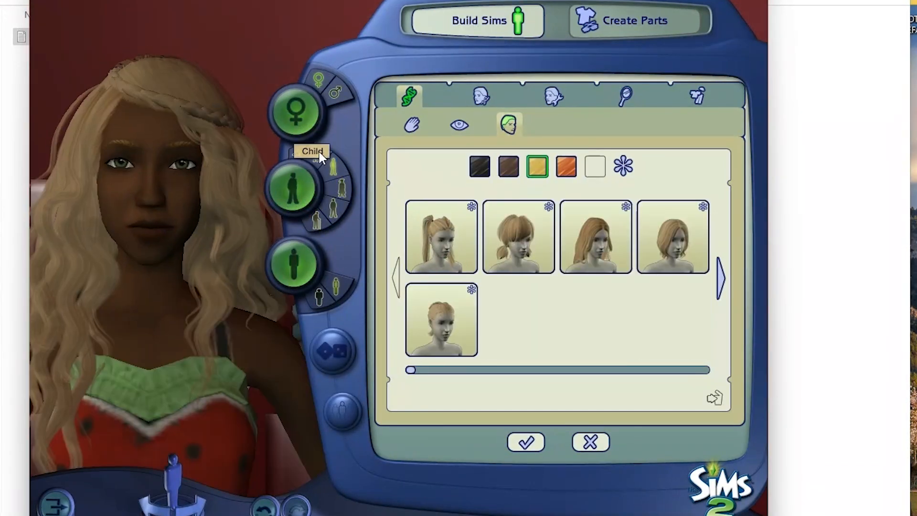
left_click(297, 151)
Check the red version of the hair on the toddler and find its thumbnail in the hairstyle catalog.
left_click(566, 166)
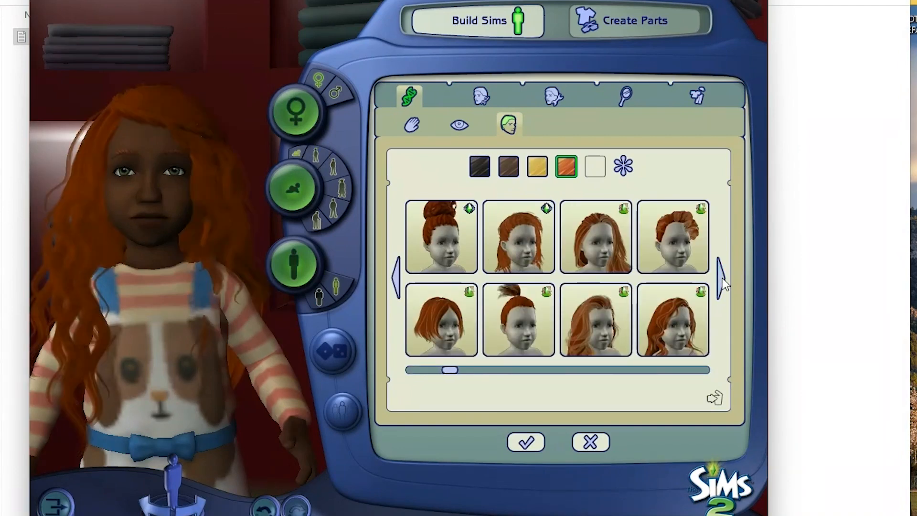
left_click(721, 281)
left_click(722, 282)
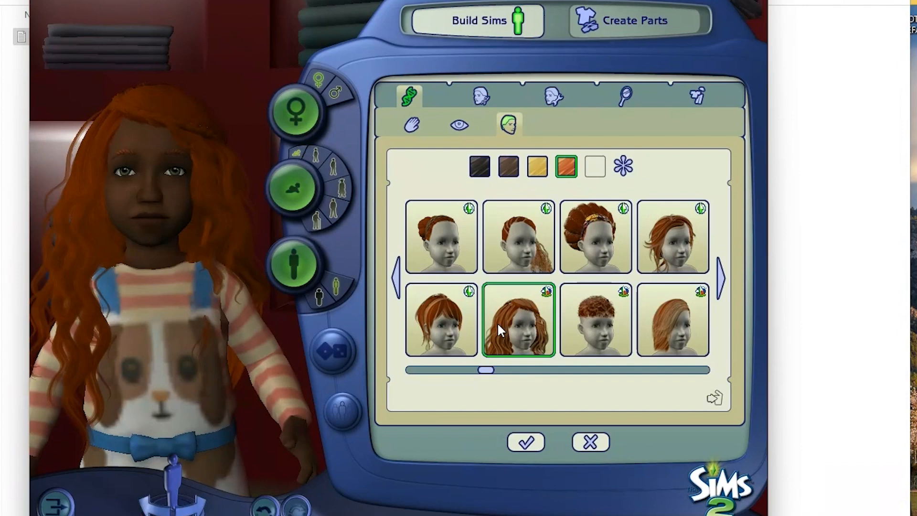
Inspect the grey hair on the elder from several angles, and the black and blond versions on the adult.
left_click(316, 221)
left_click_drag(218, 295, 291, 297)
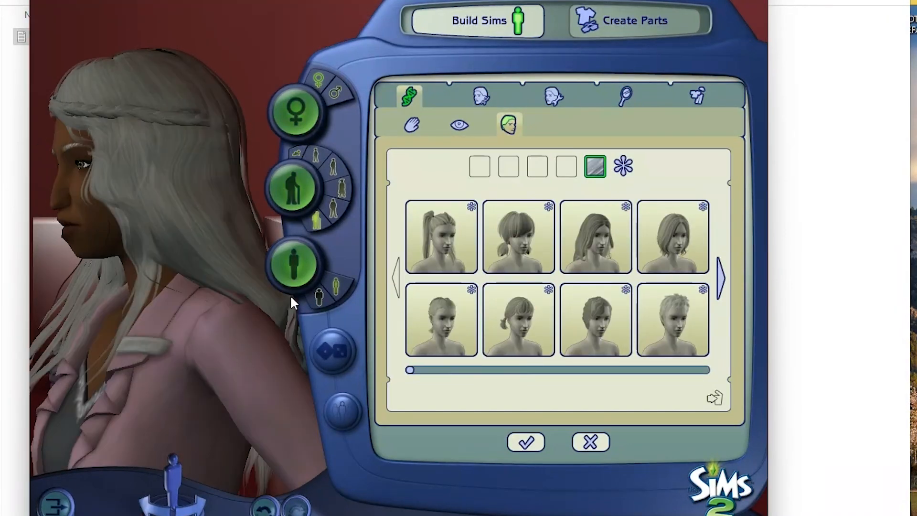
left_click_drag(203, 333, 193, 343)
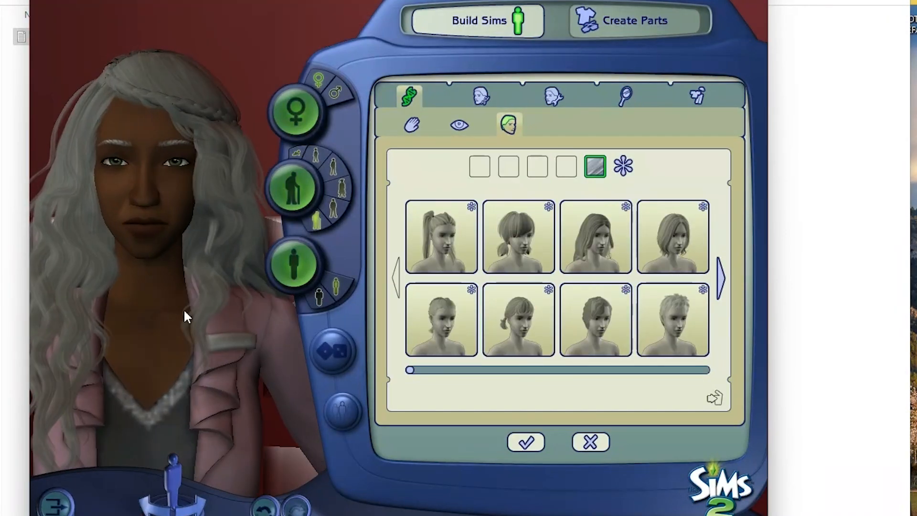
left_click_drag(58, 281, 114, 289)
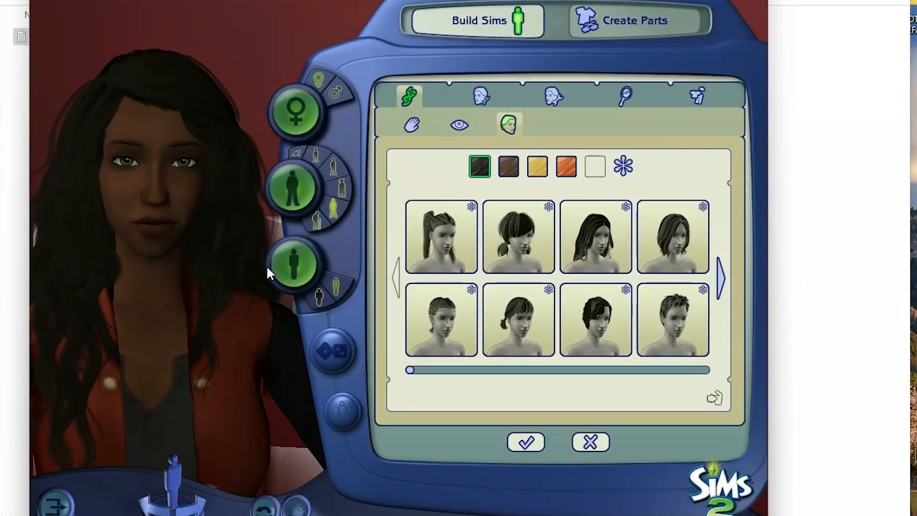
left_click(537, 166)
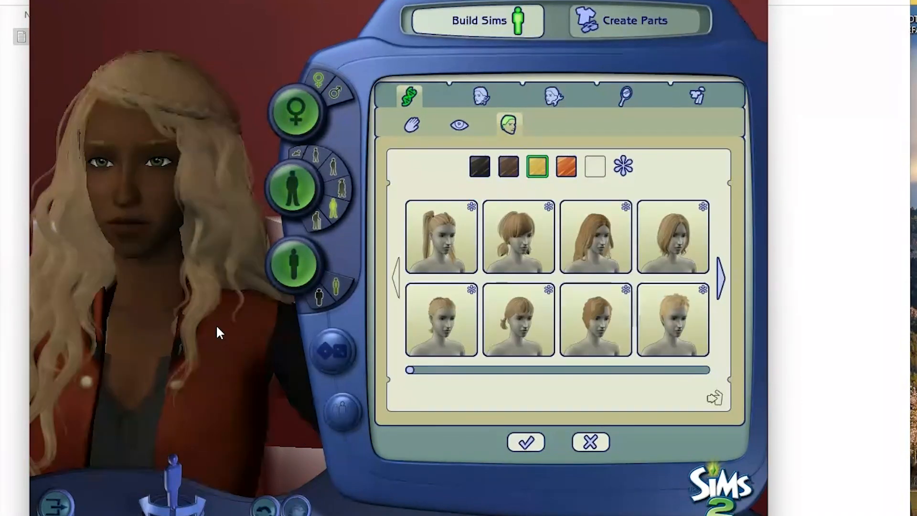